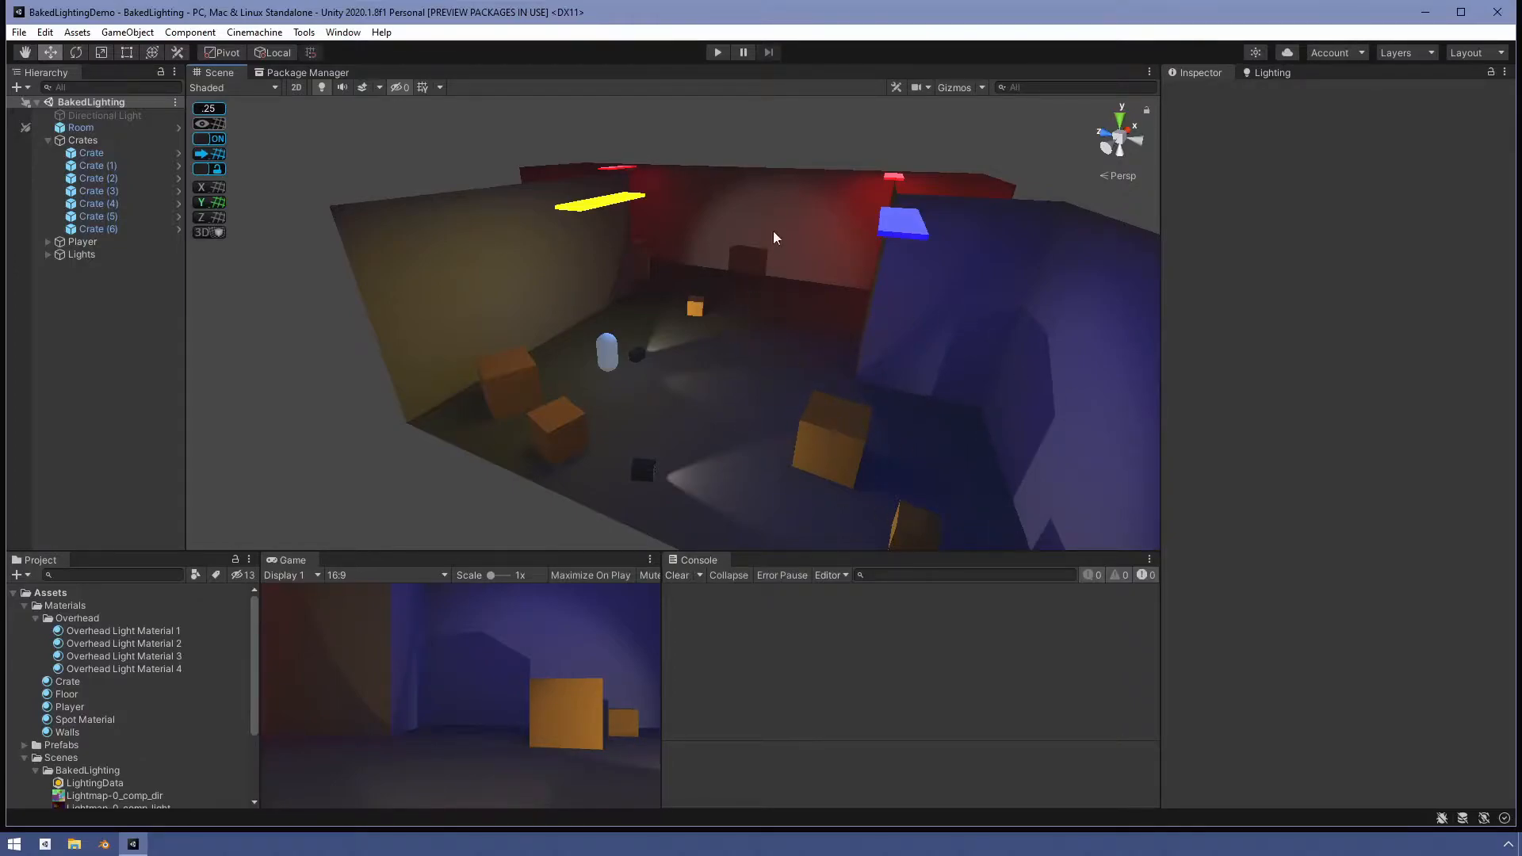
# - Play the scene and walk the player around the room to observe its lighting, then stop playback
pyautogui.click(716, 52)
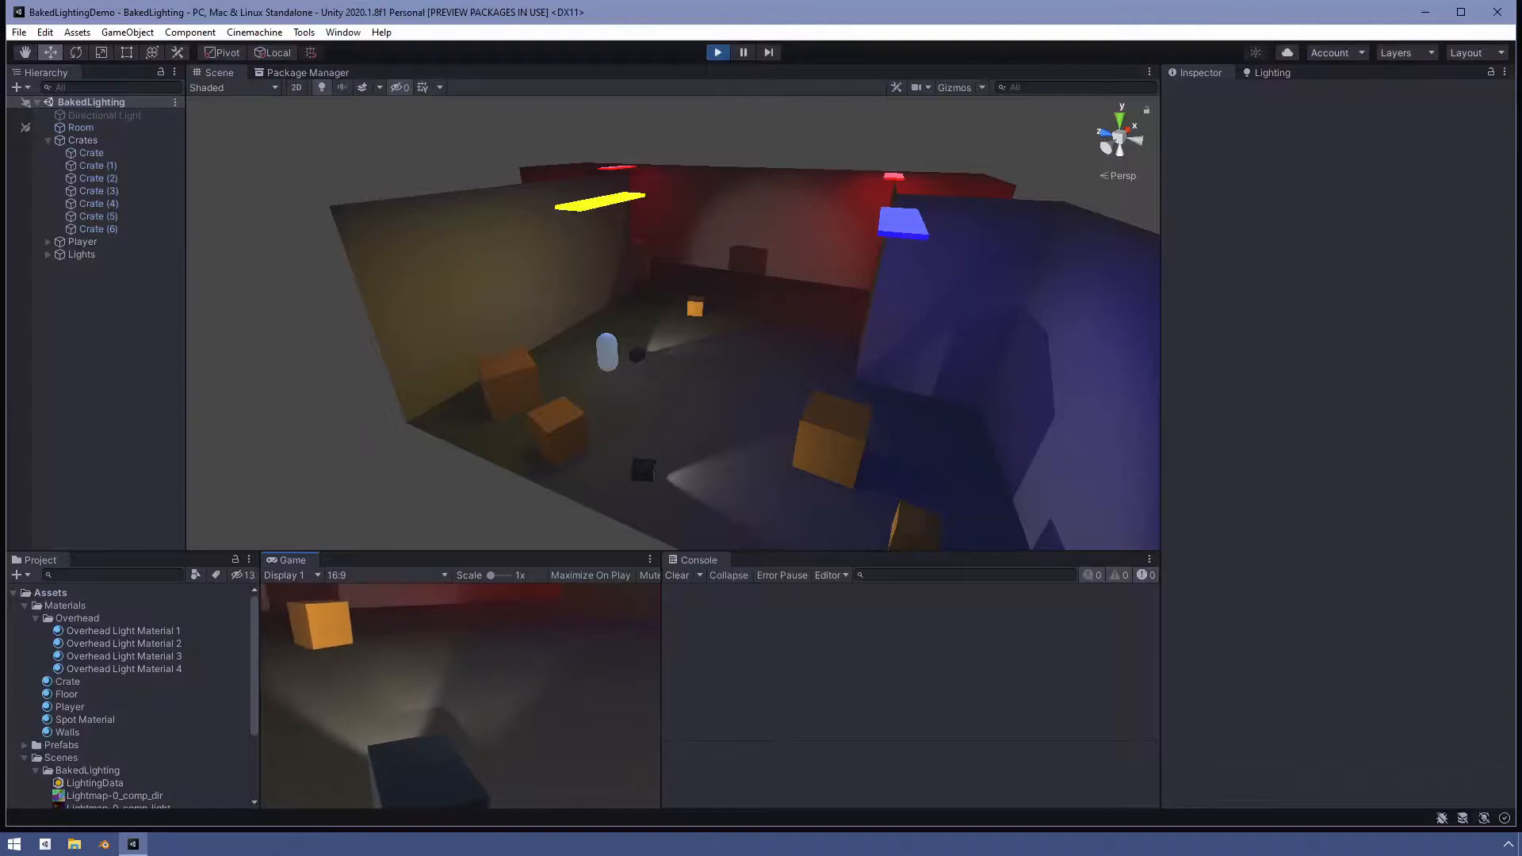
pyautogui.press('w')
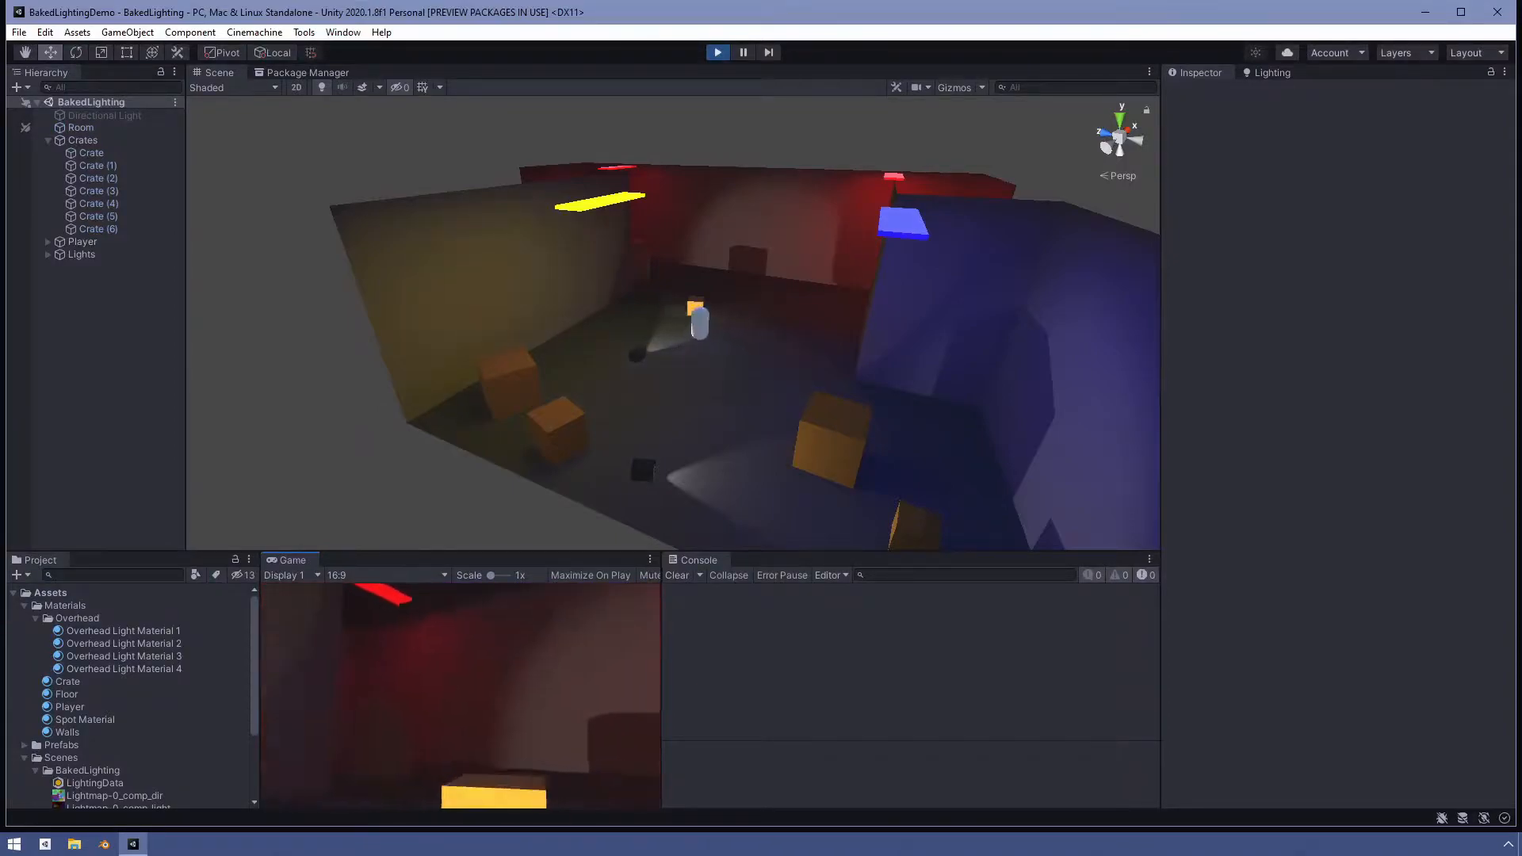
pyautogui.press('d')
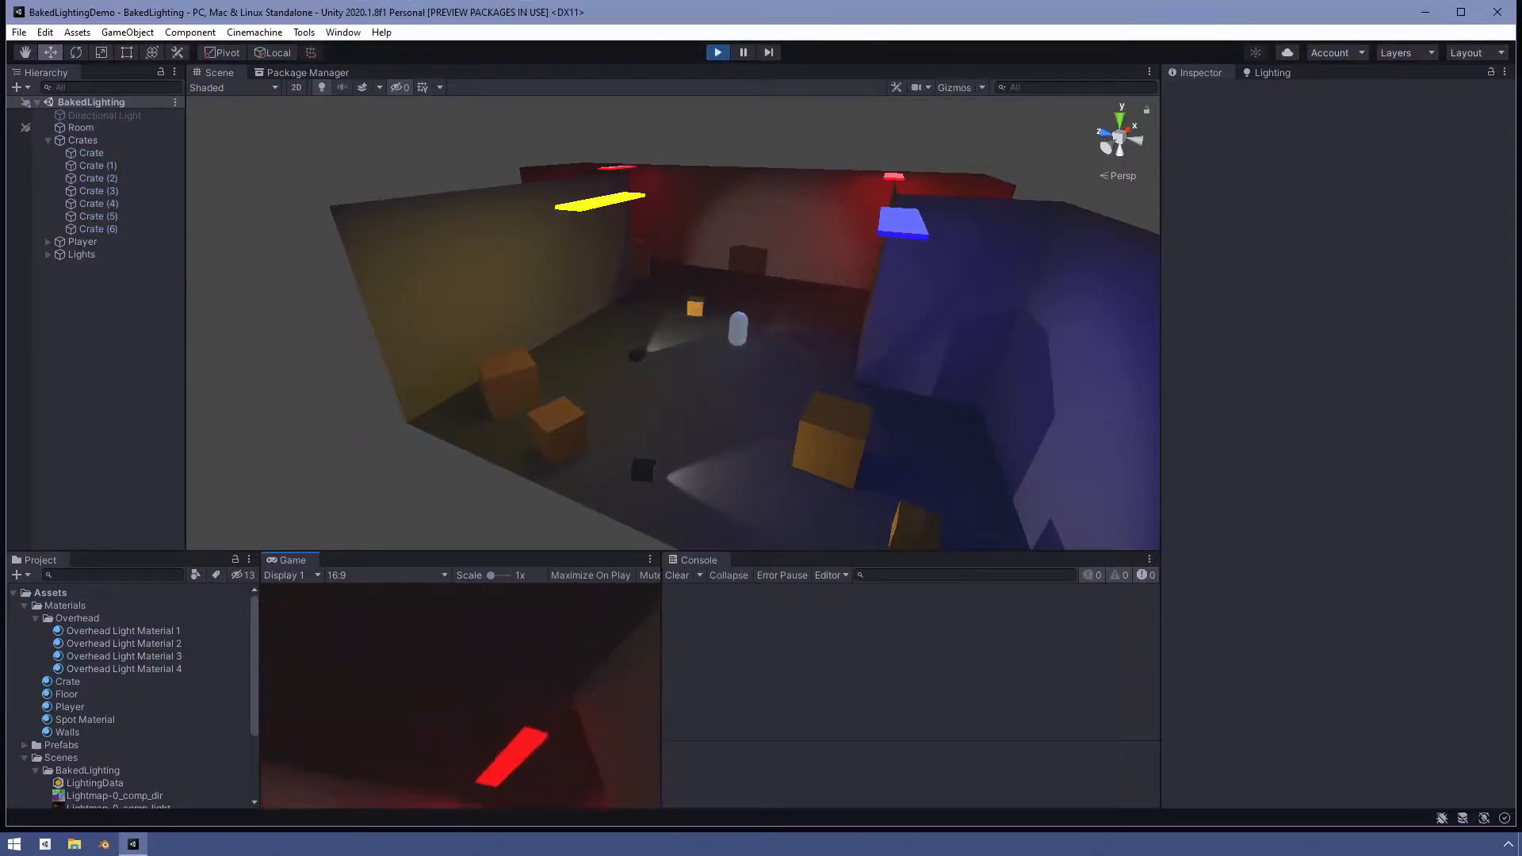
pyautogui.press('w')
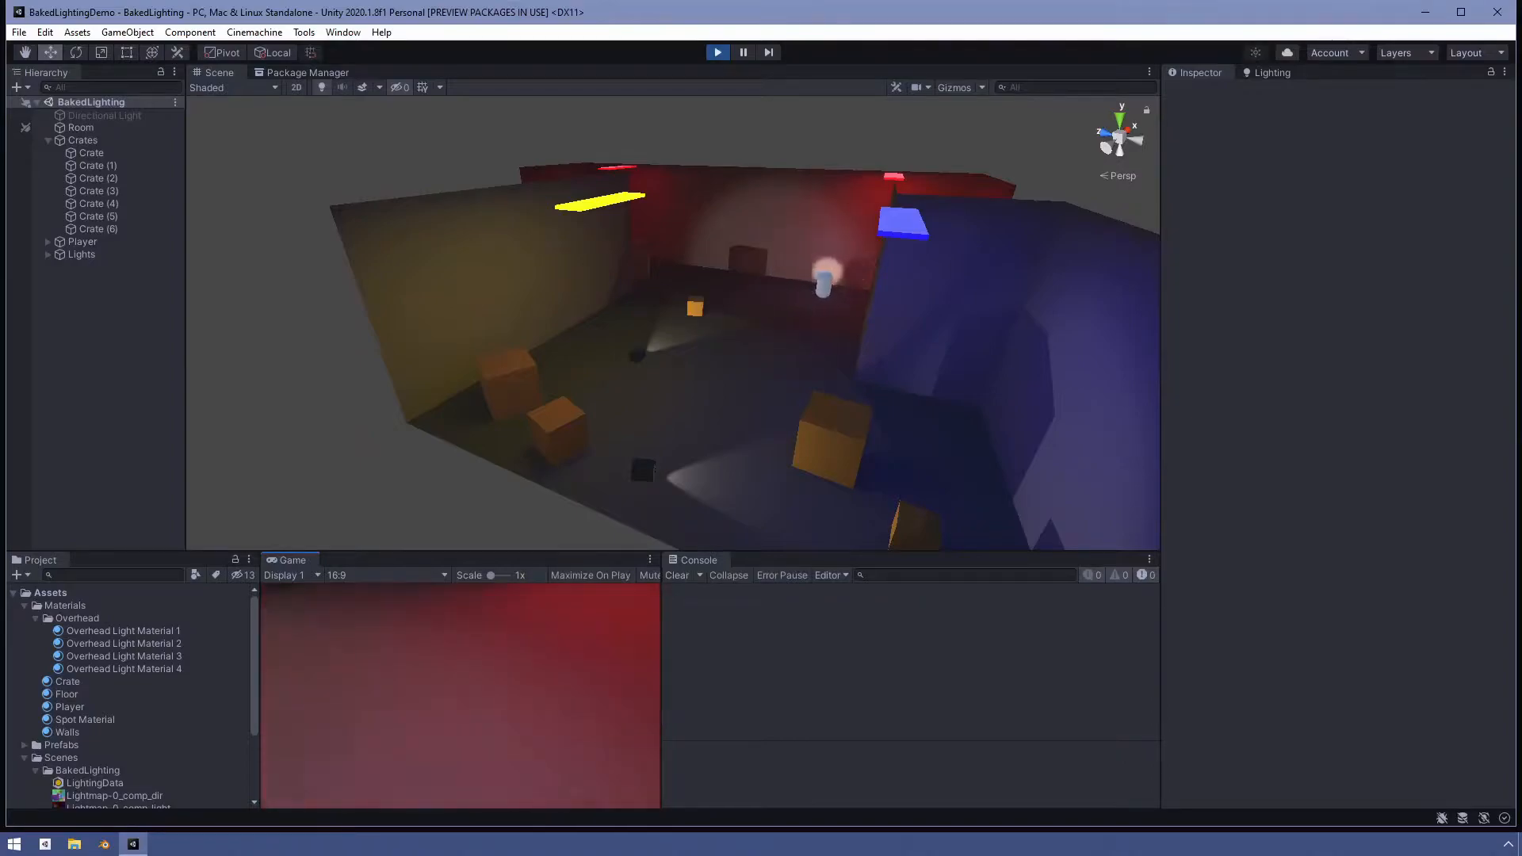
pyautogui.press('a')
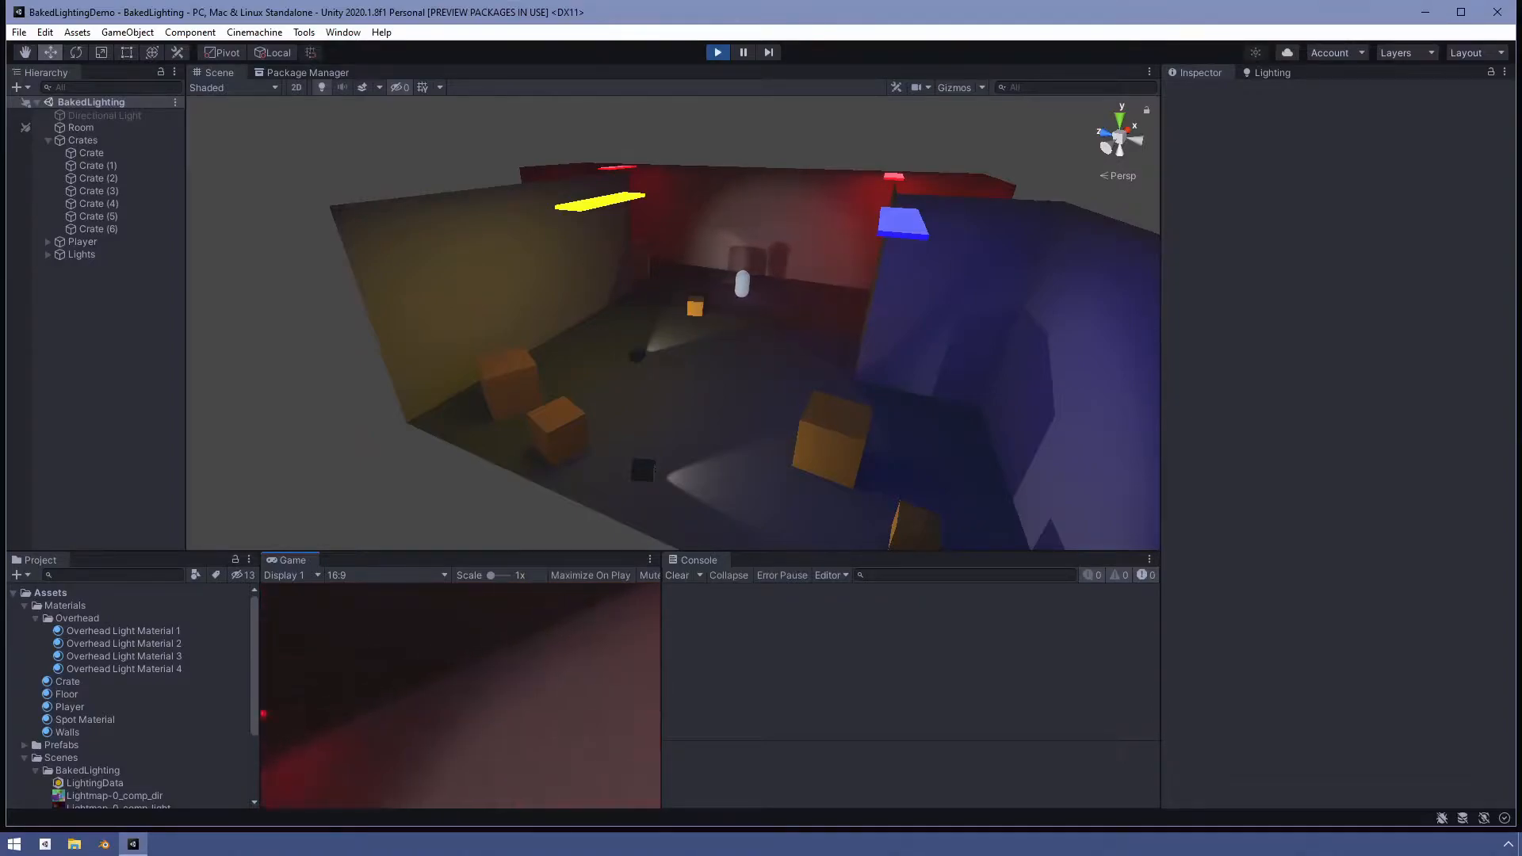
pyautogui.press('a')
pyautogui.press('d')
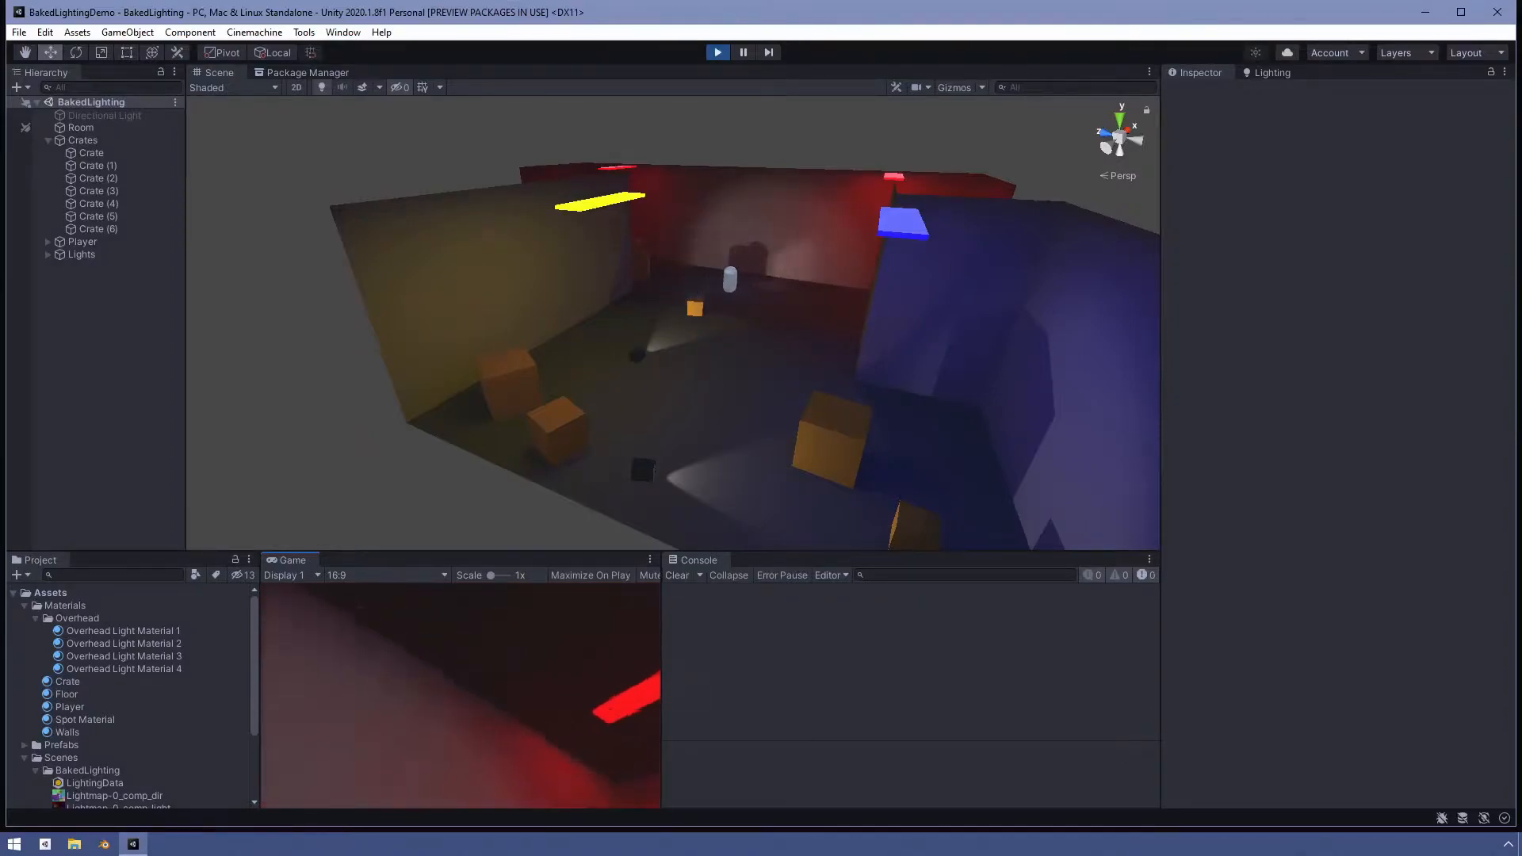
pyautogui.press('d')
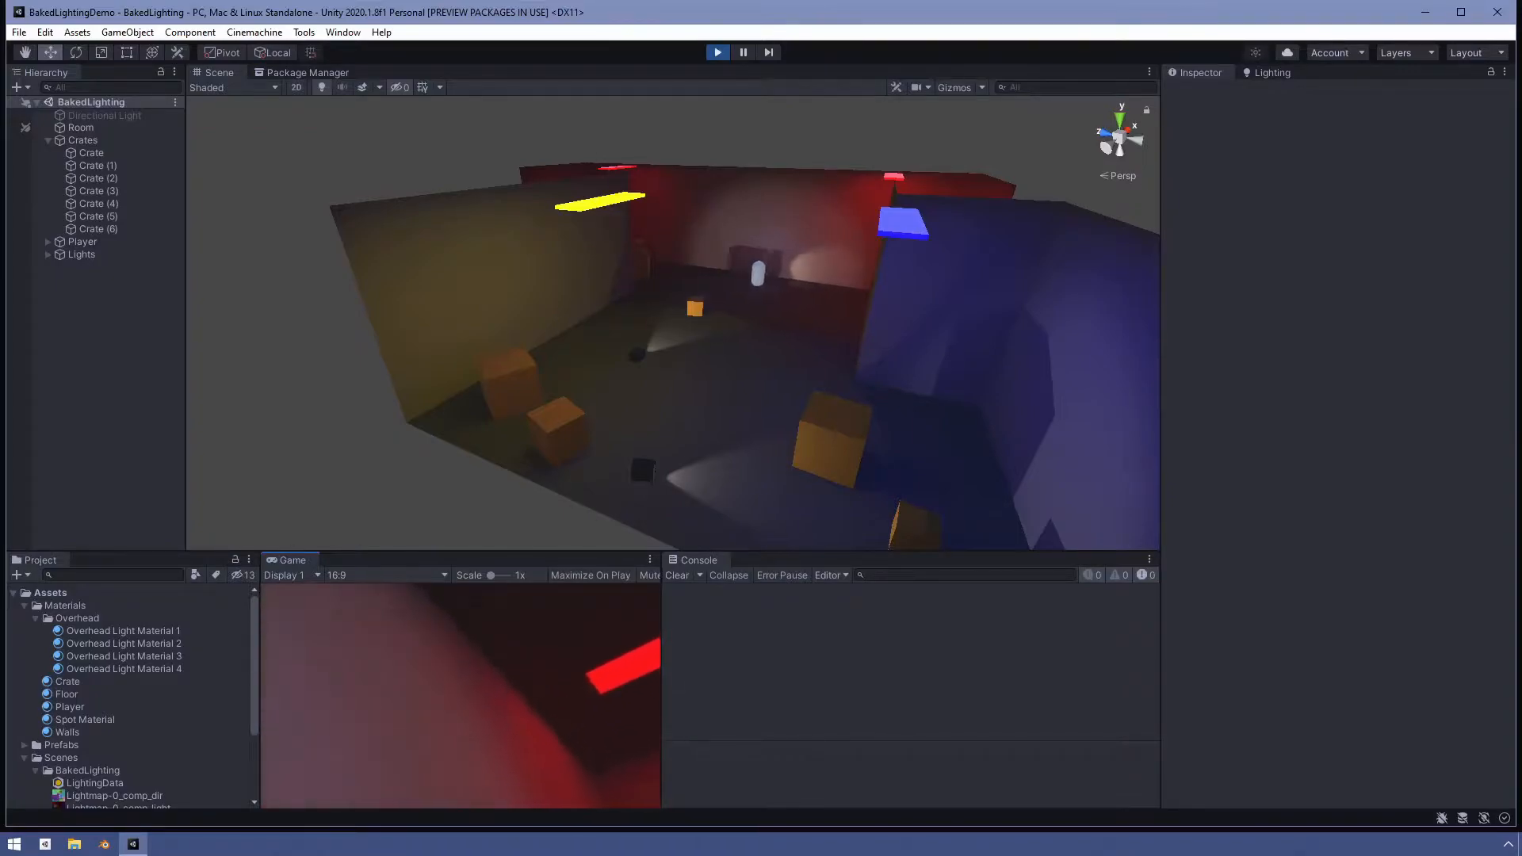
pyautogui.press('d')
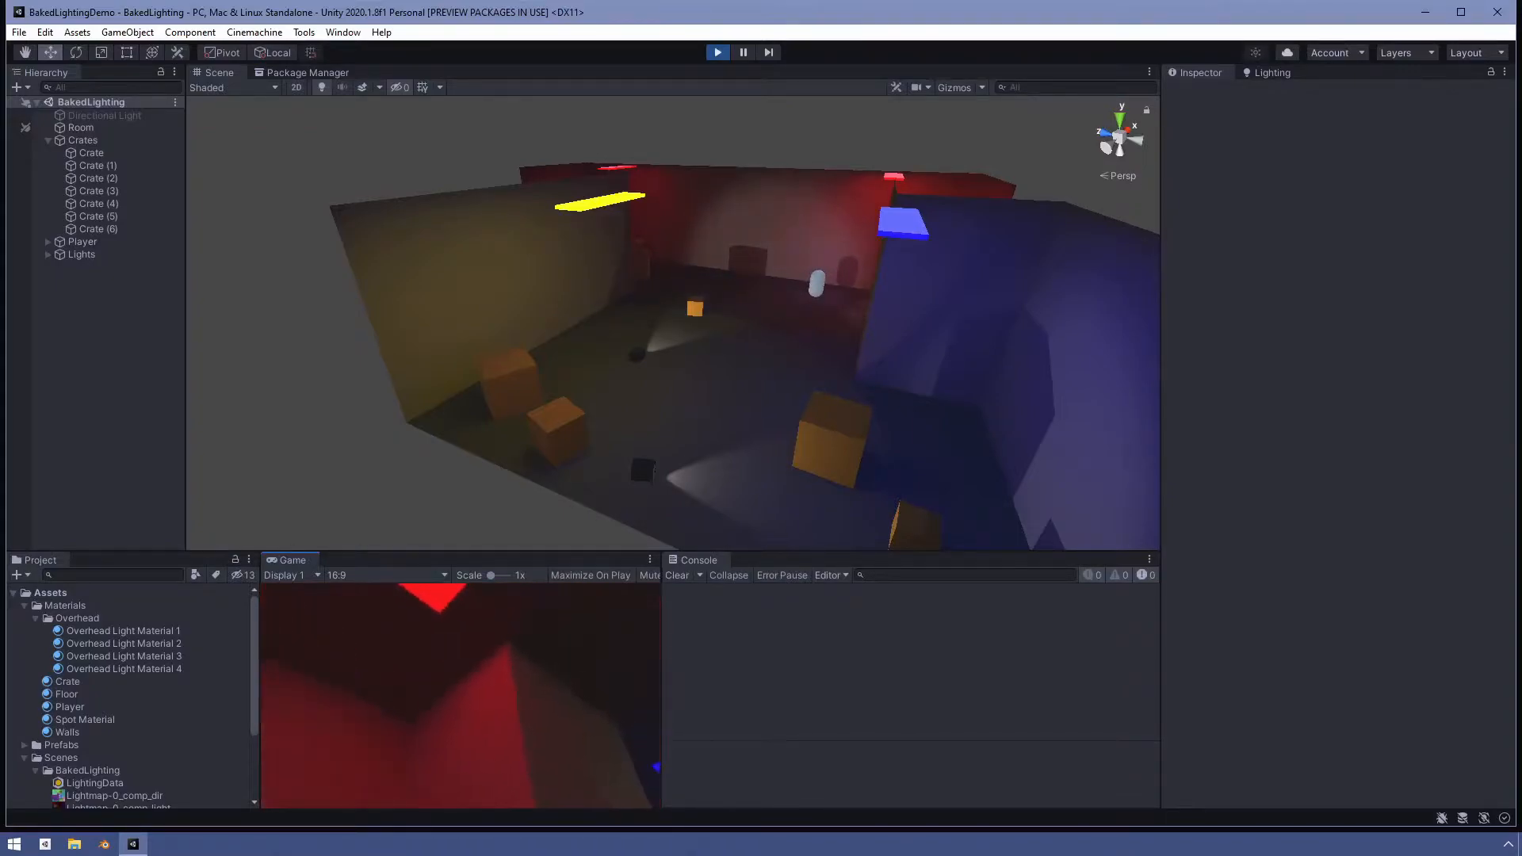
pyautogui.press('w')
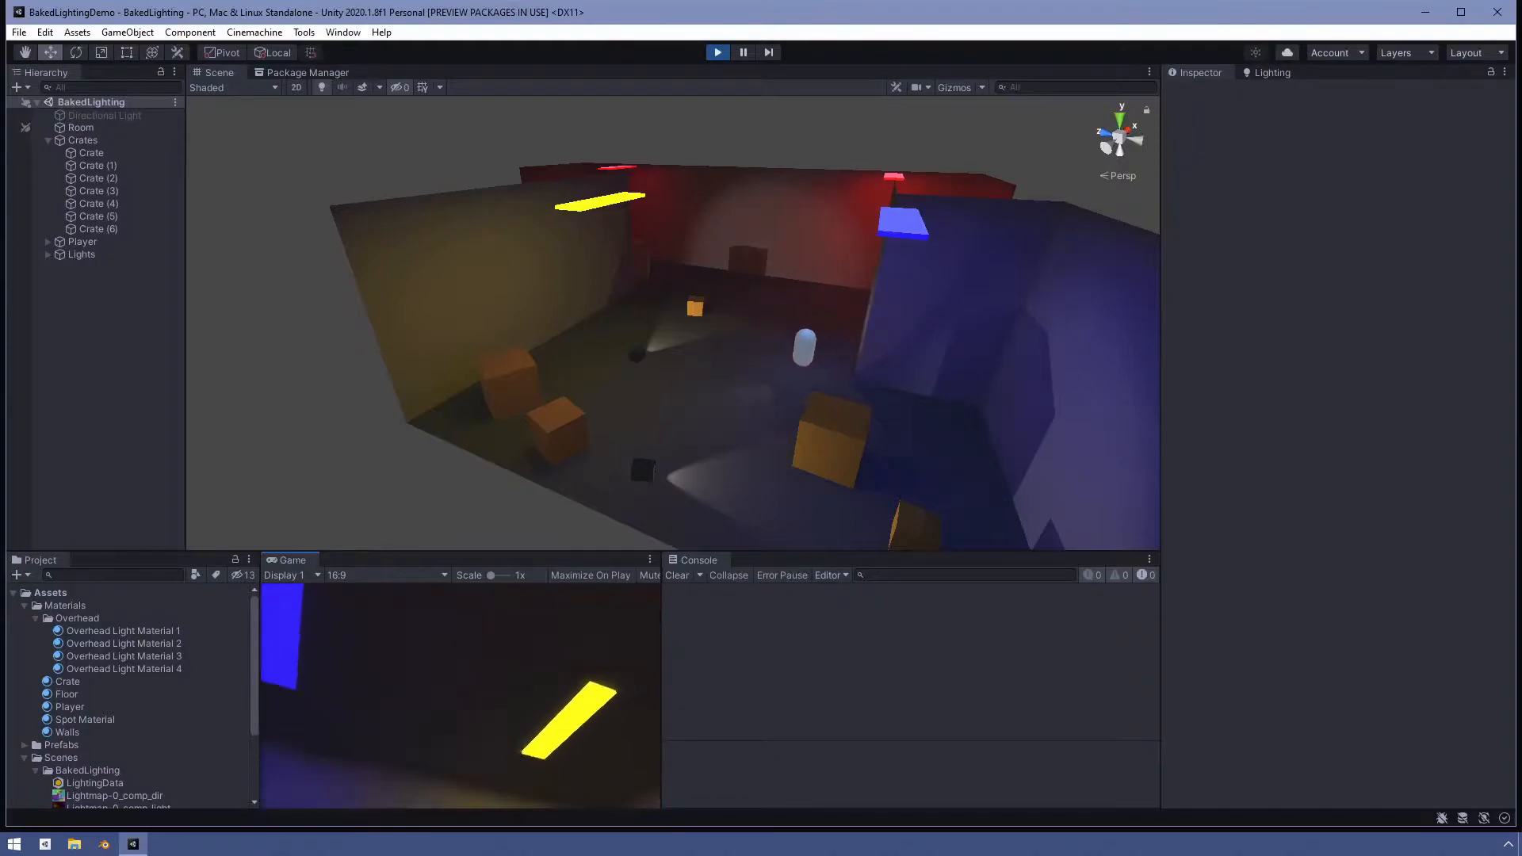
pyautogui.press('w')
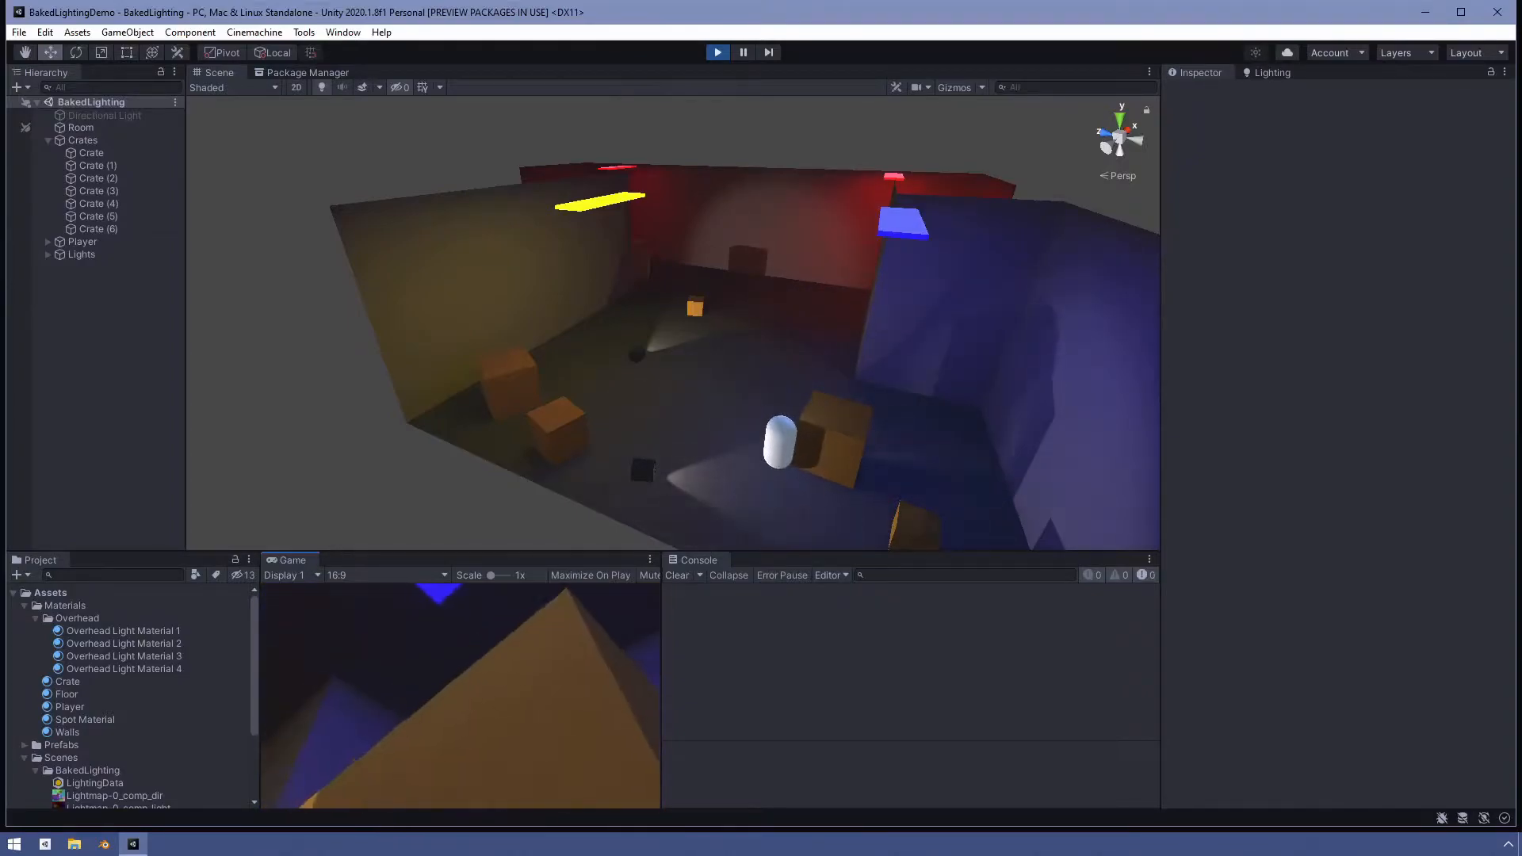
pyautogui.press('w')
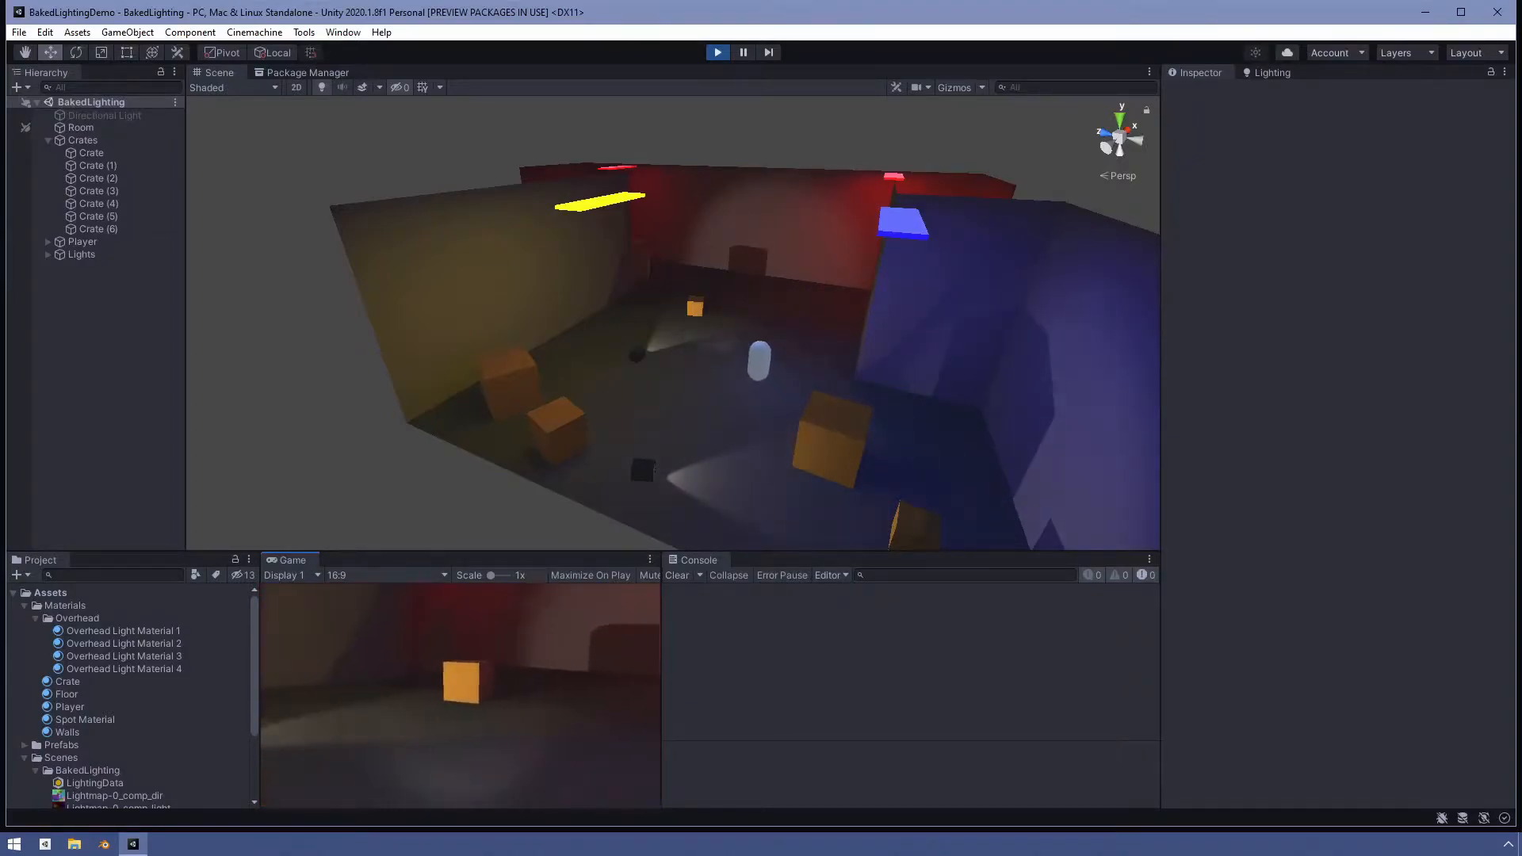
pyautogui.press('w')
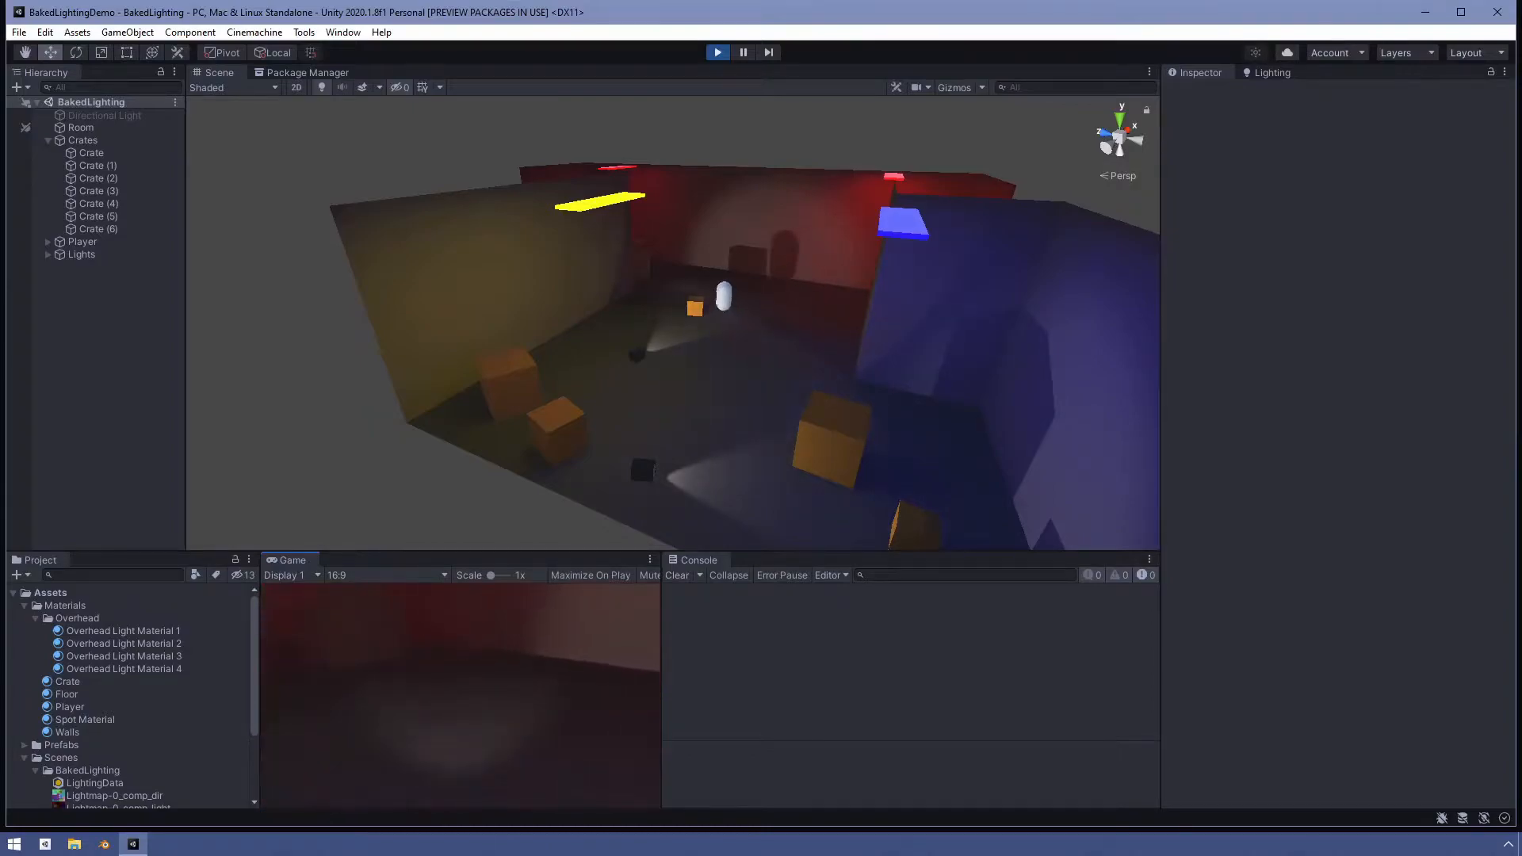
pyautogui.press('w')
pyautogui.press('w')
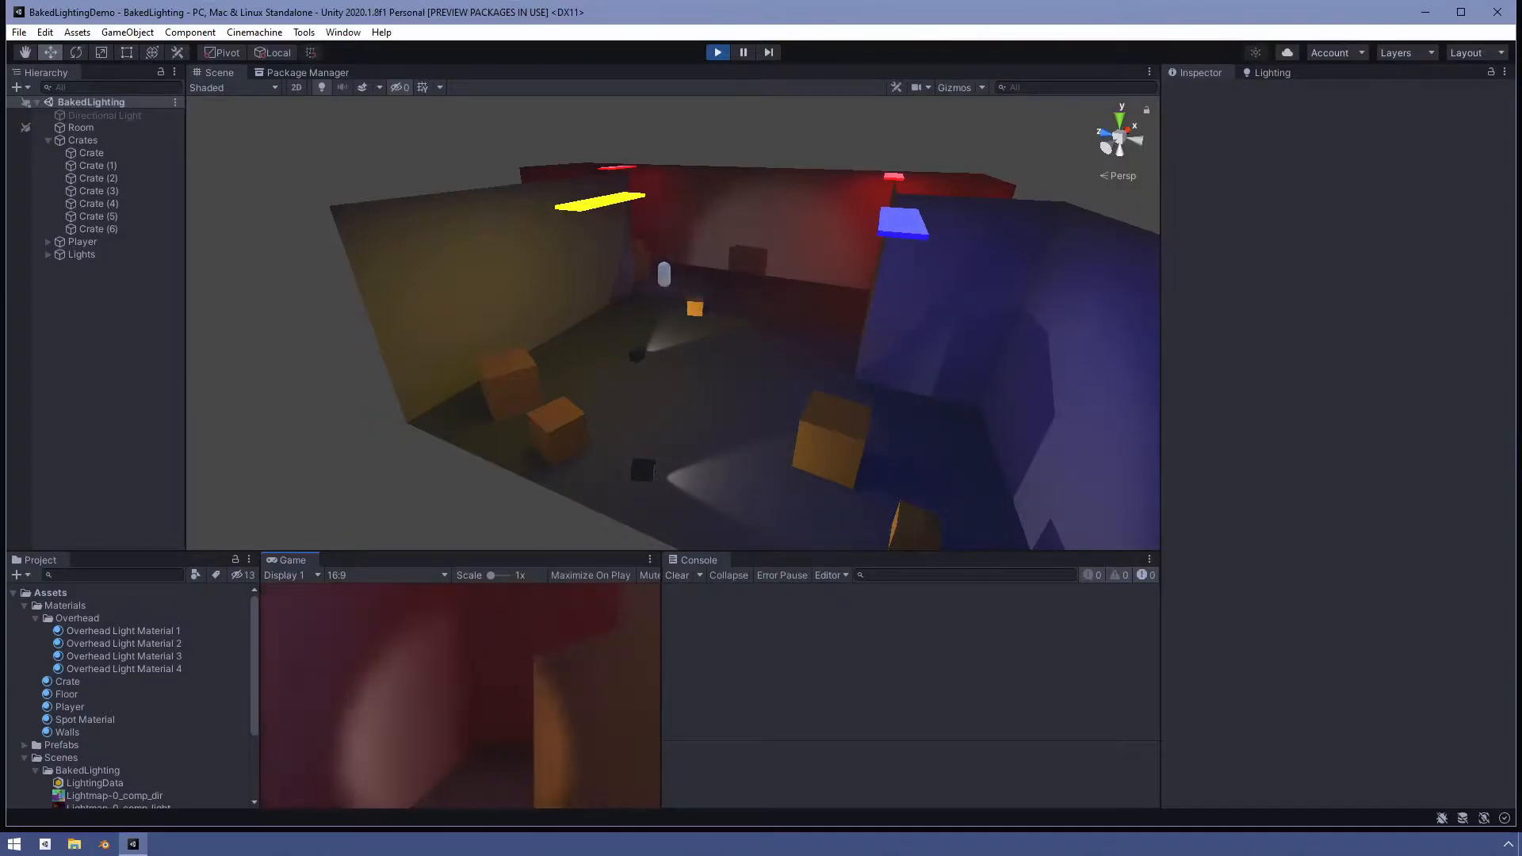
pyautogui.press('w')
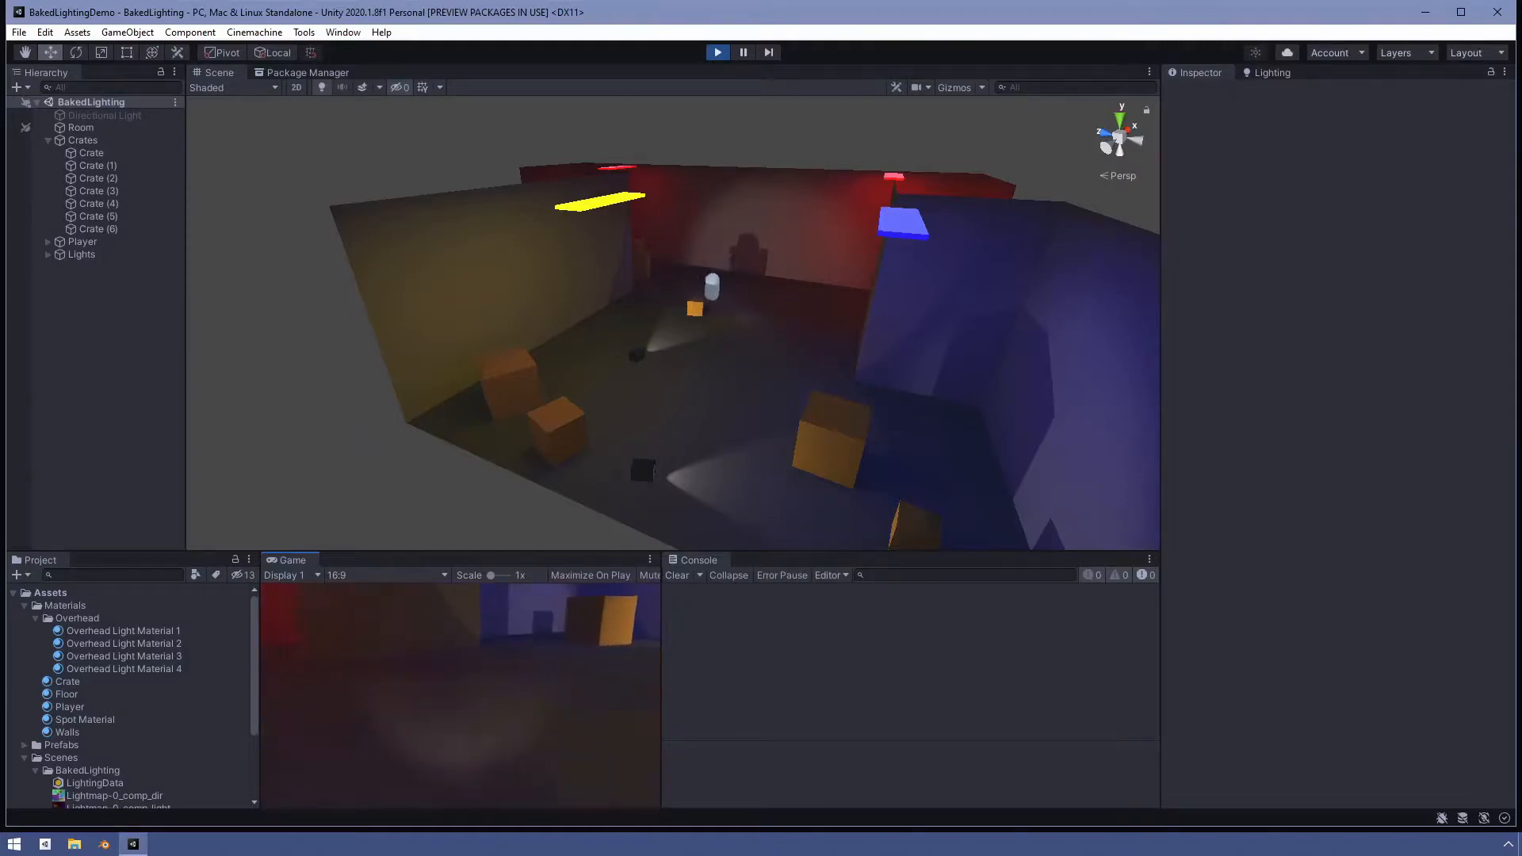
pyautogui.press('w')
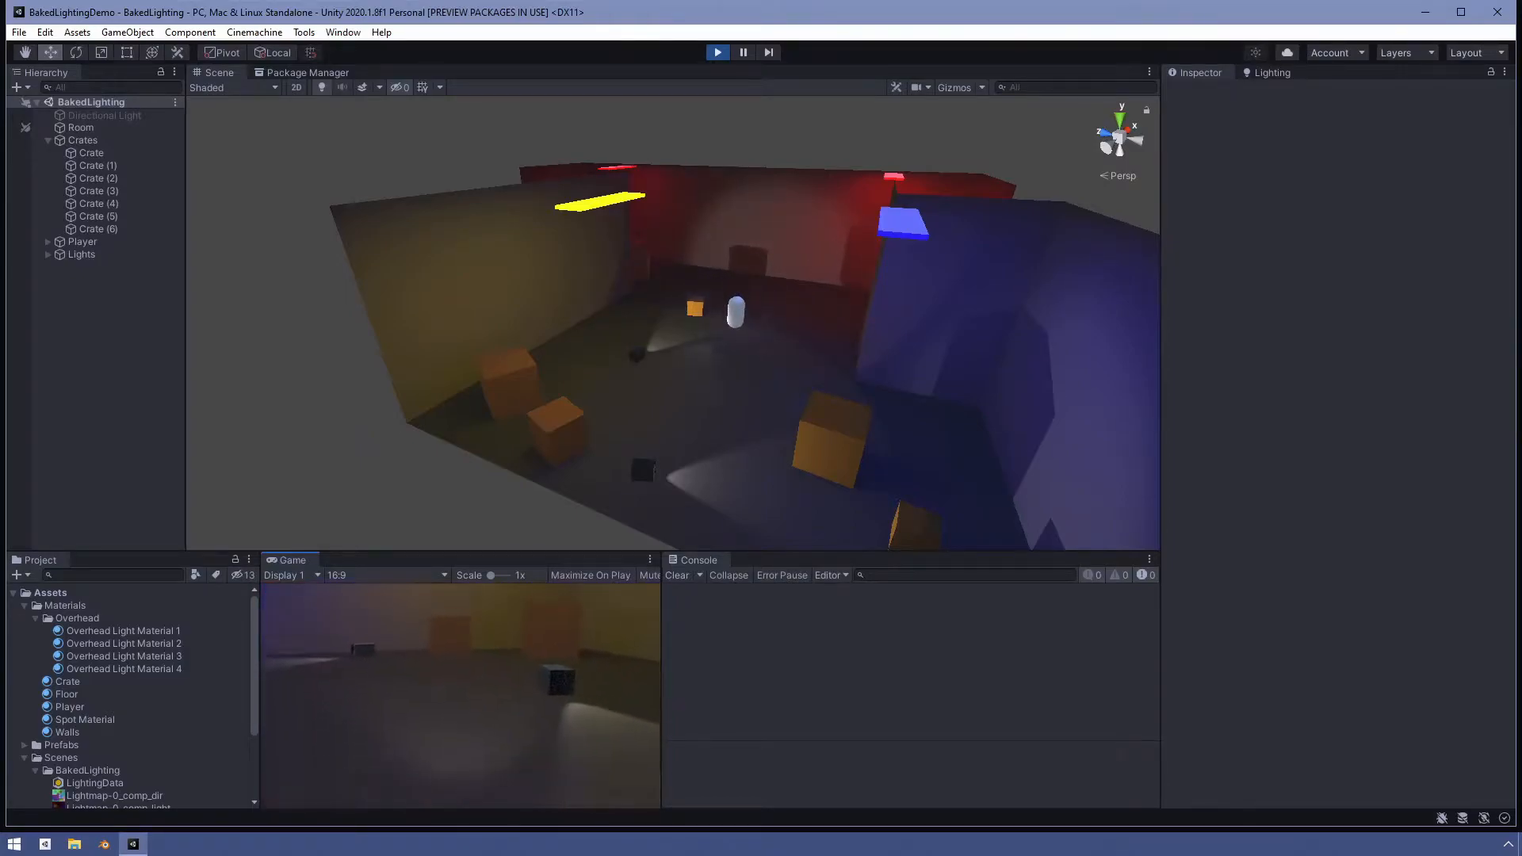
pyautogui.press('w')
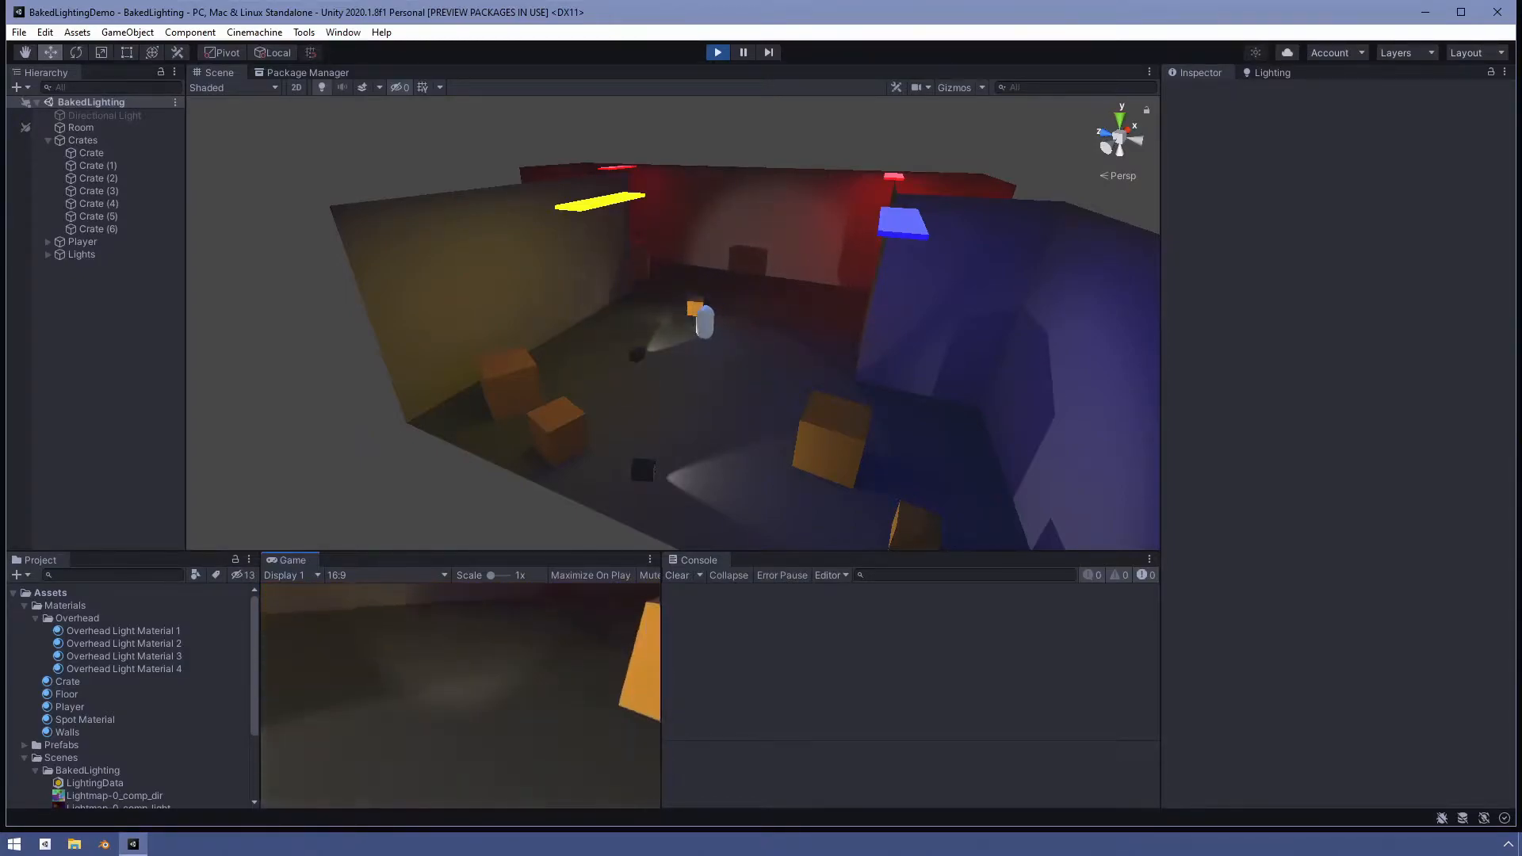
pyautogui.press('w')
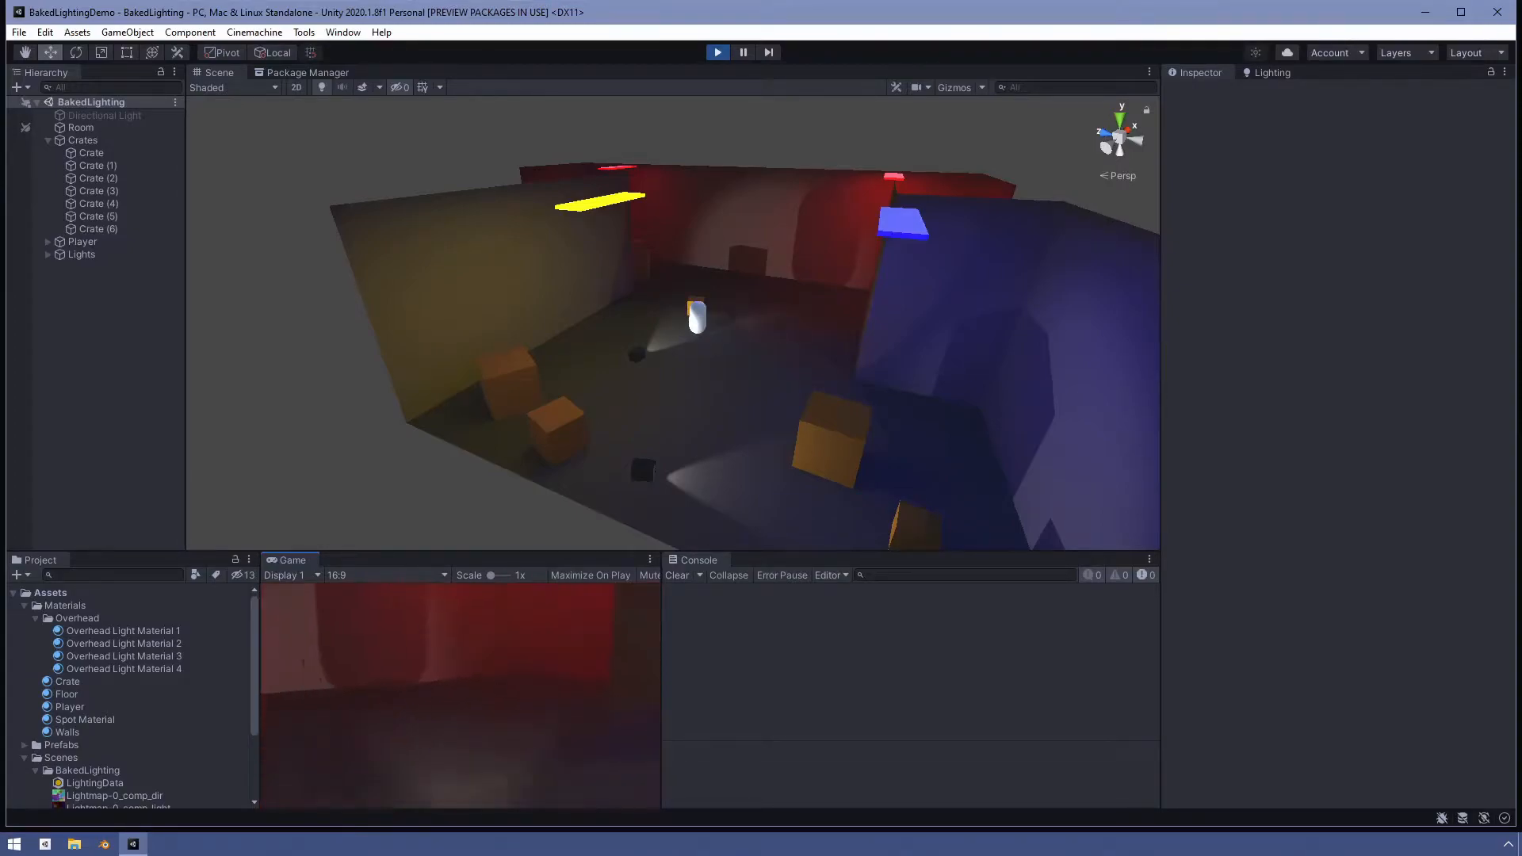
pyautogui.press('d')
pyautogui.press('d')
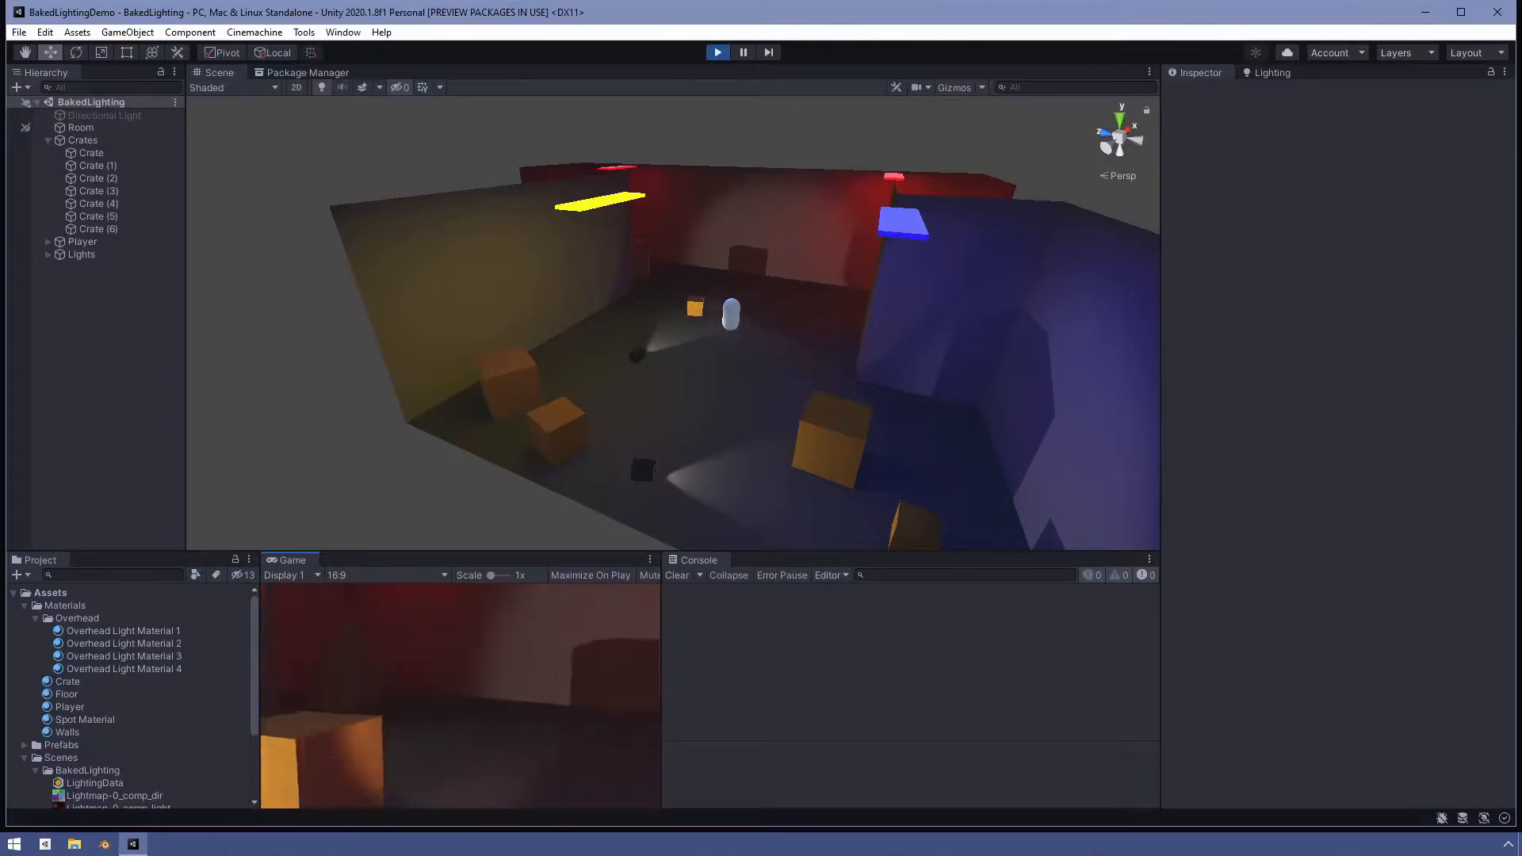
pyautogui.press('a')
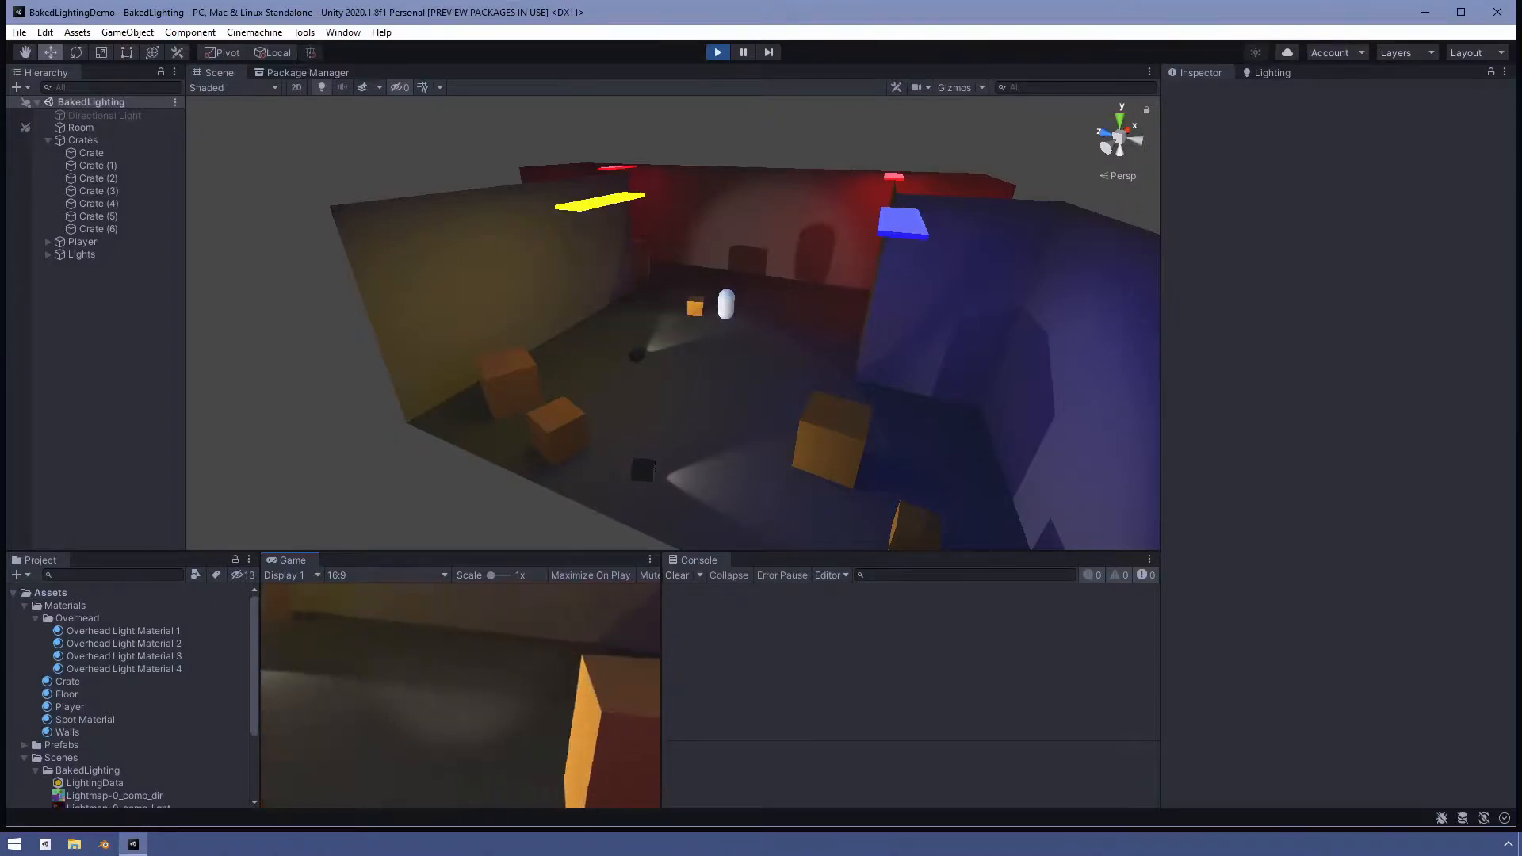
pyautogui.press('a')
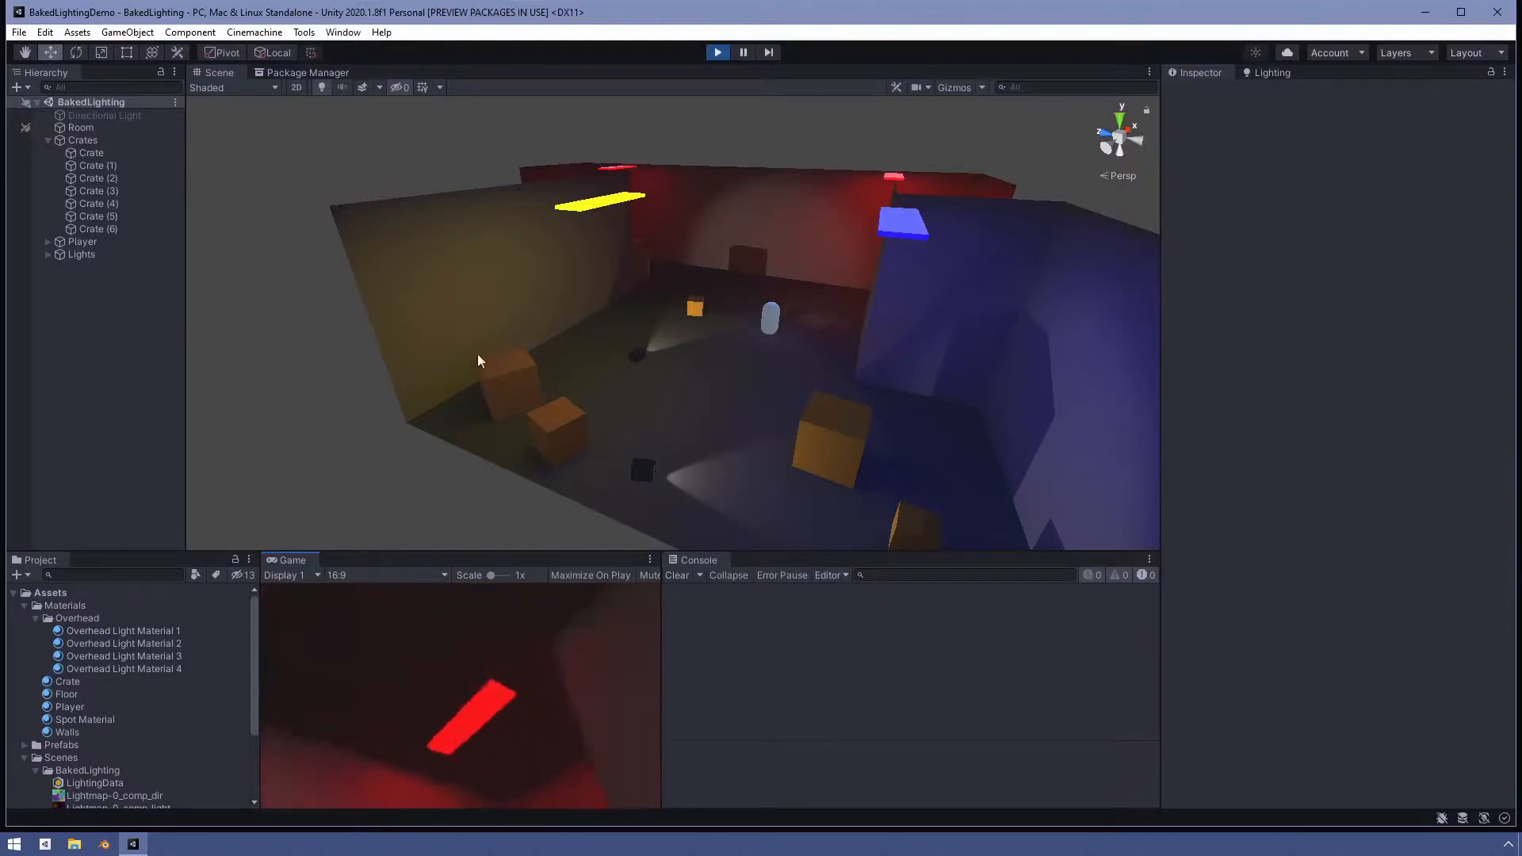
pyautogui.click(718, 52)
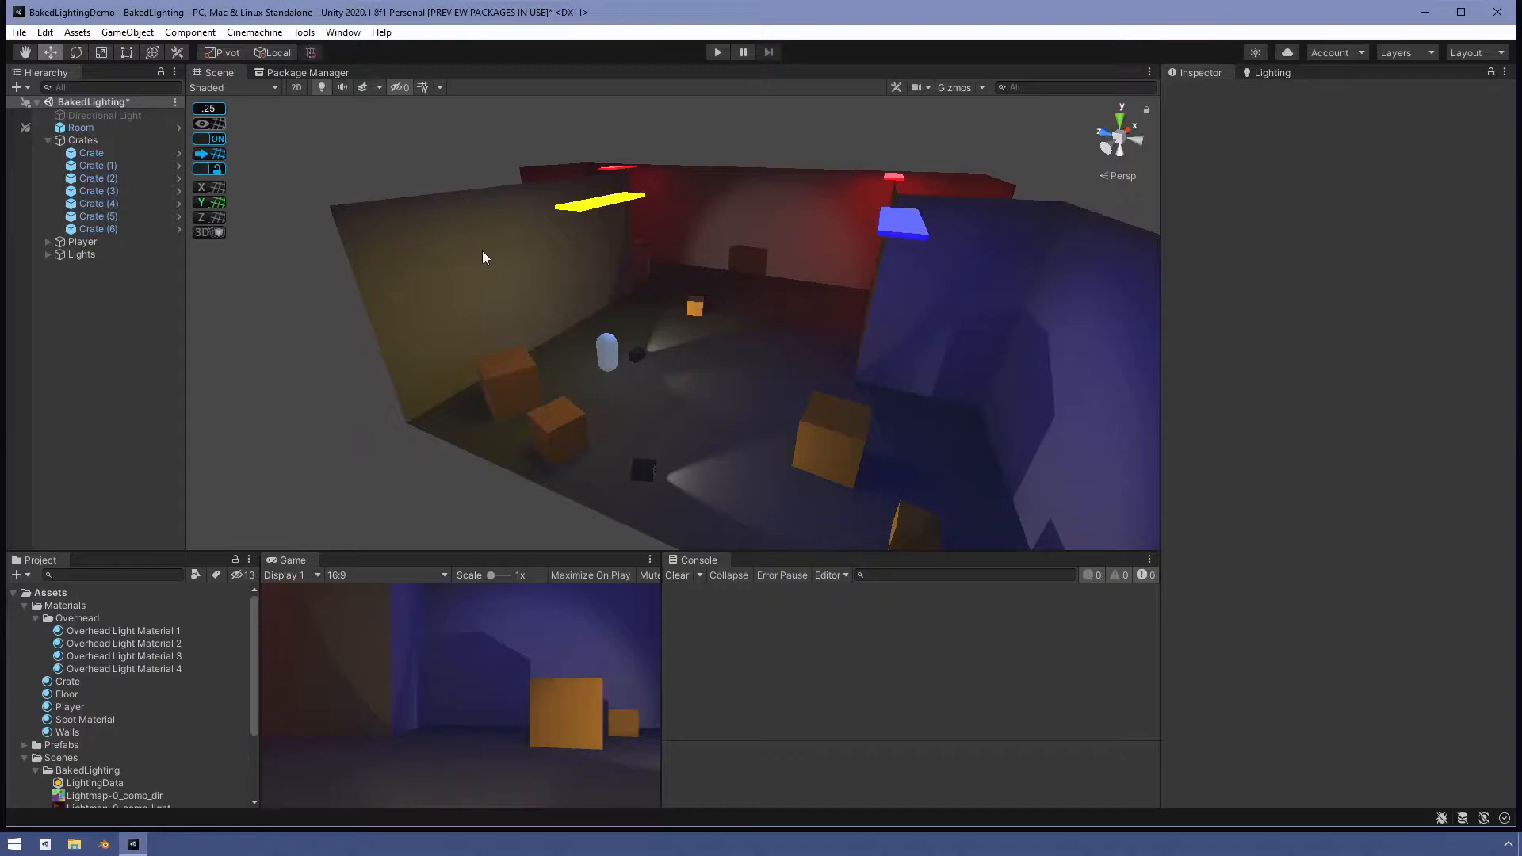
# - Add a Light Probe Group to the scene from the hierarchy's light objects
pyautogui.scroll(-4, 712, 333)
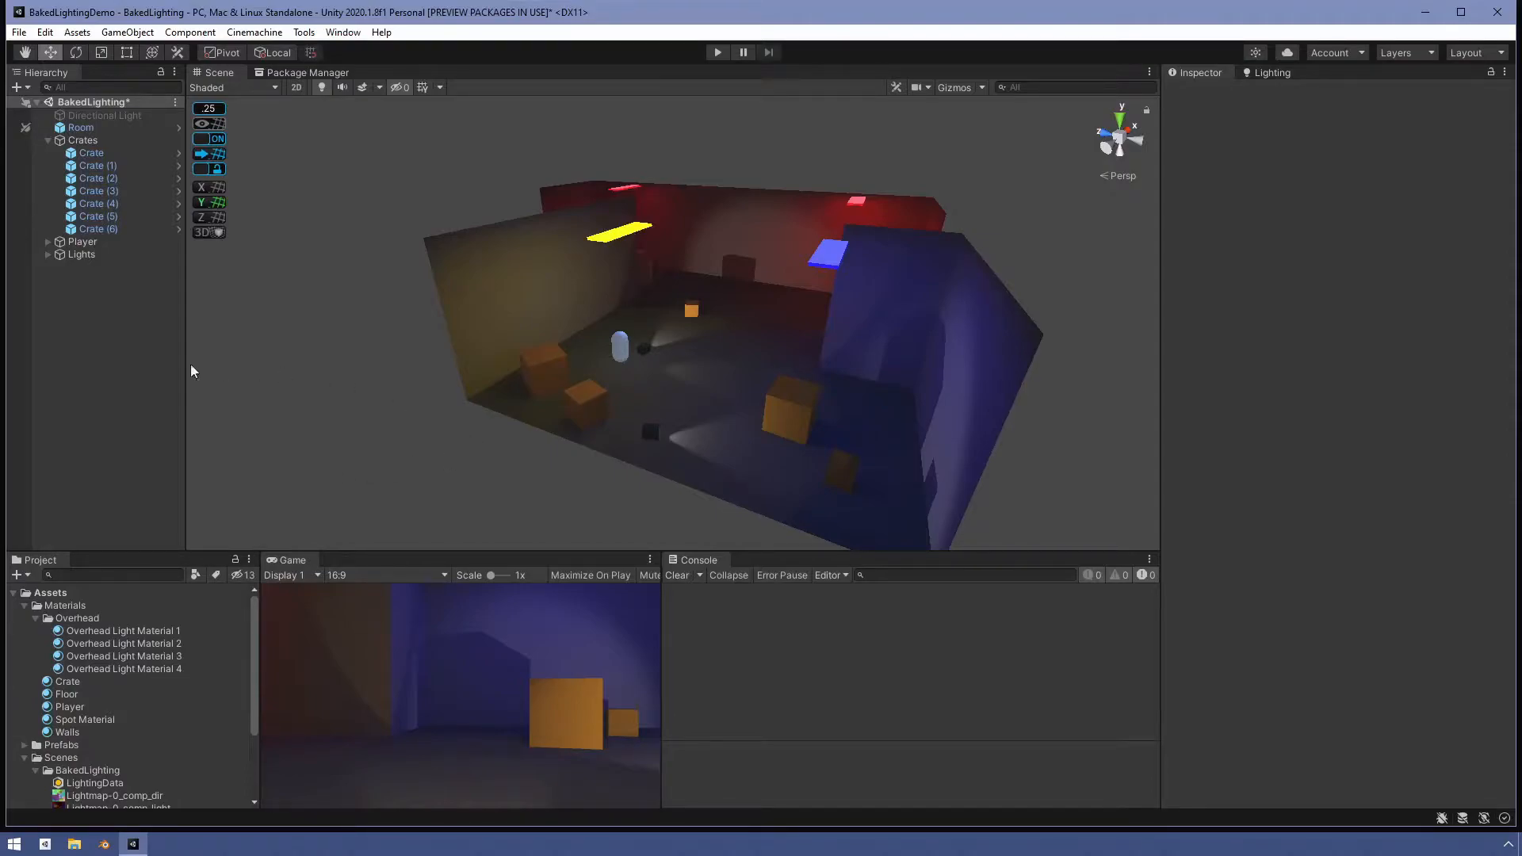
pyautogui.rightClick(71, 302)
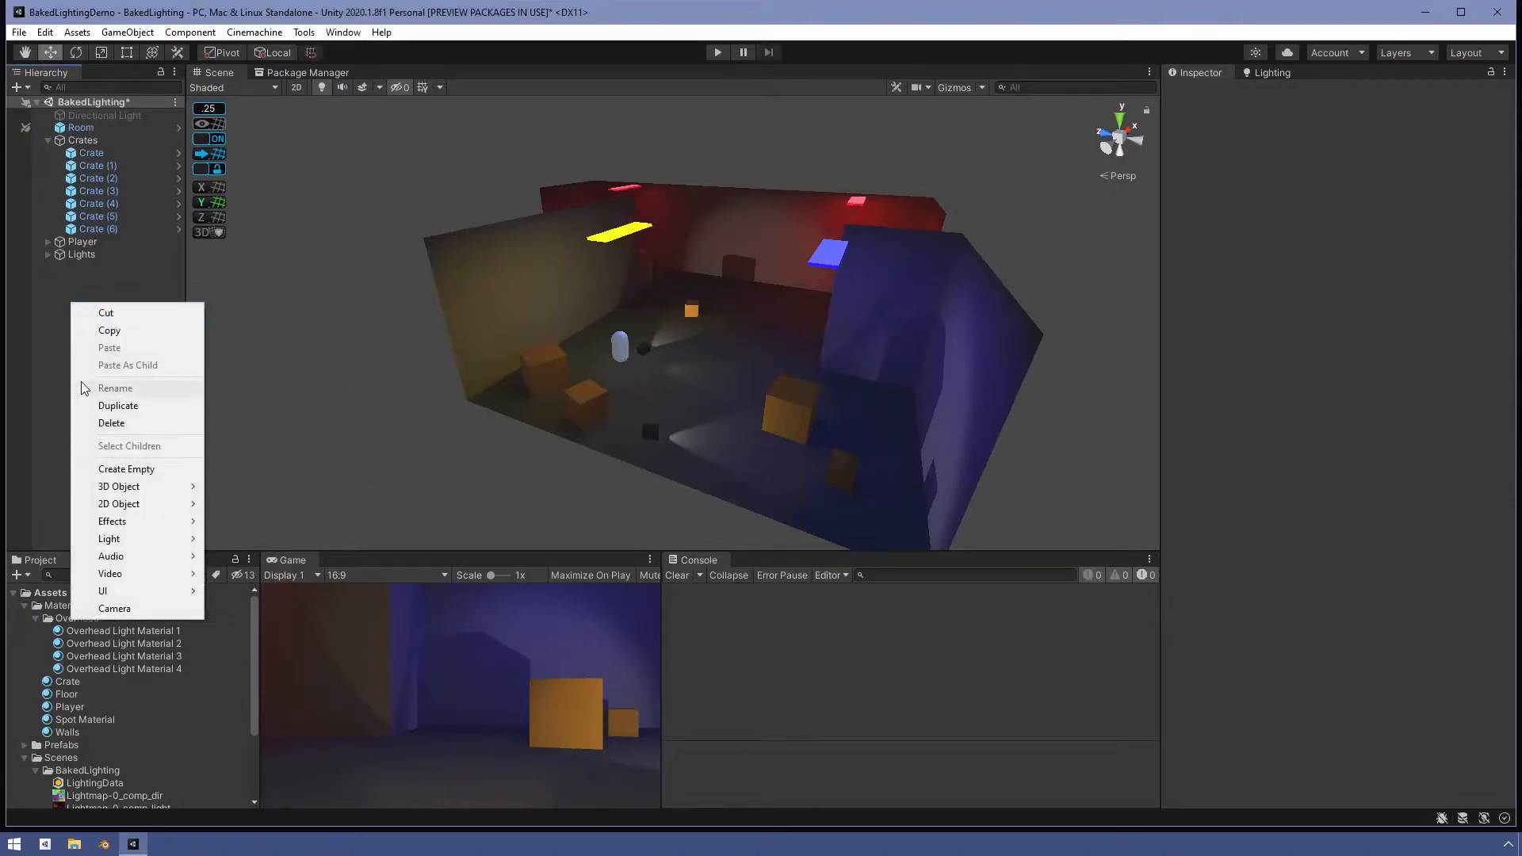
pyautogui.moveTo(162, 541)
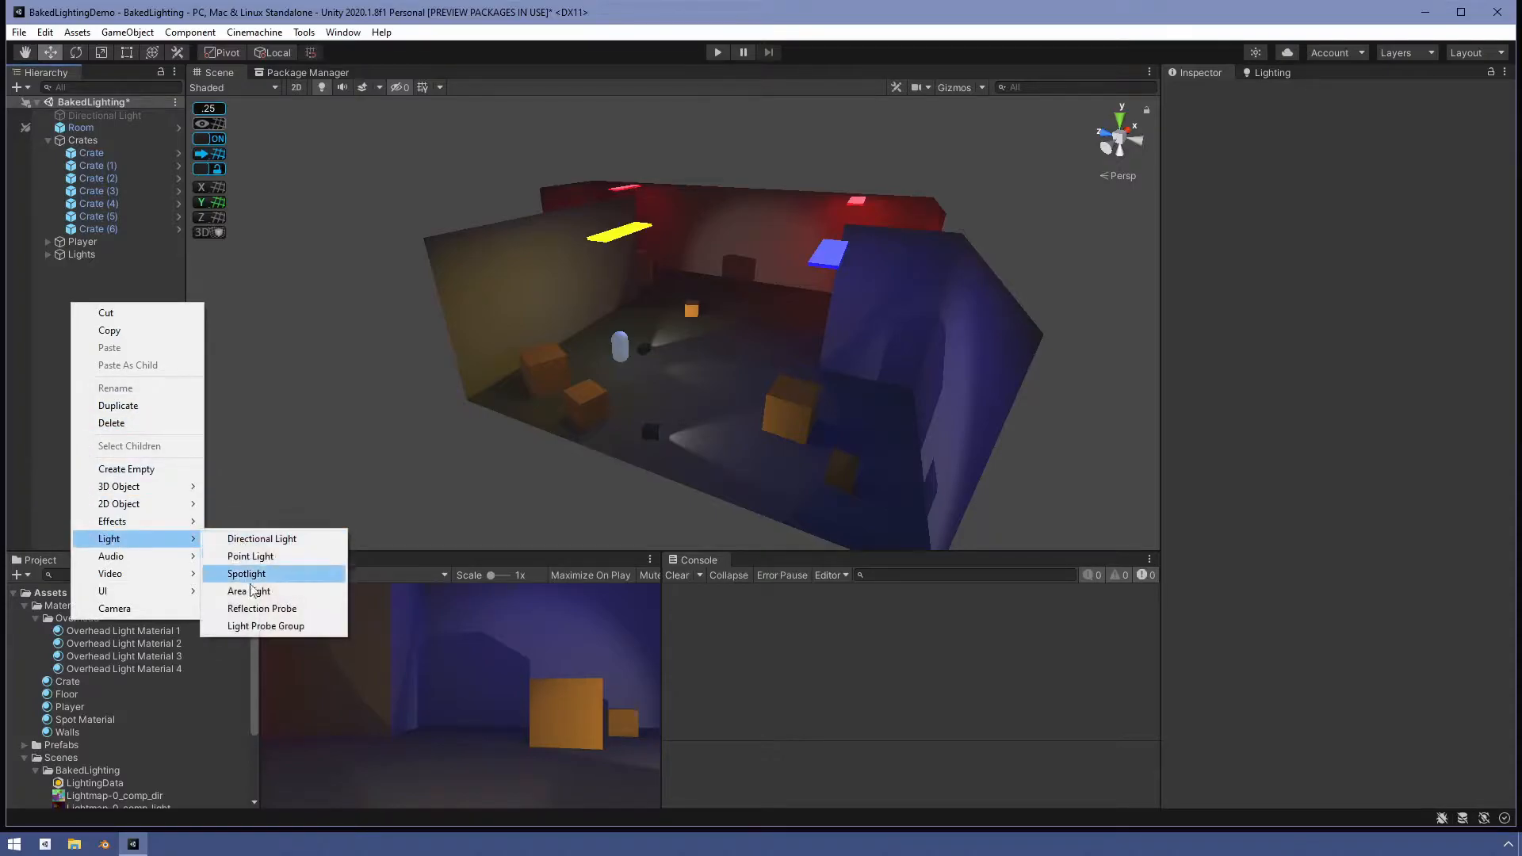
pyautogui.click(271, 626)
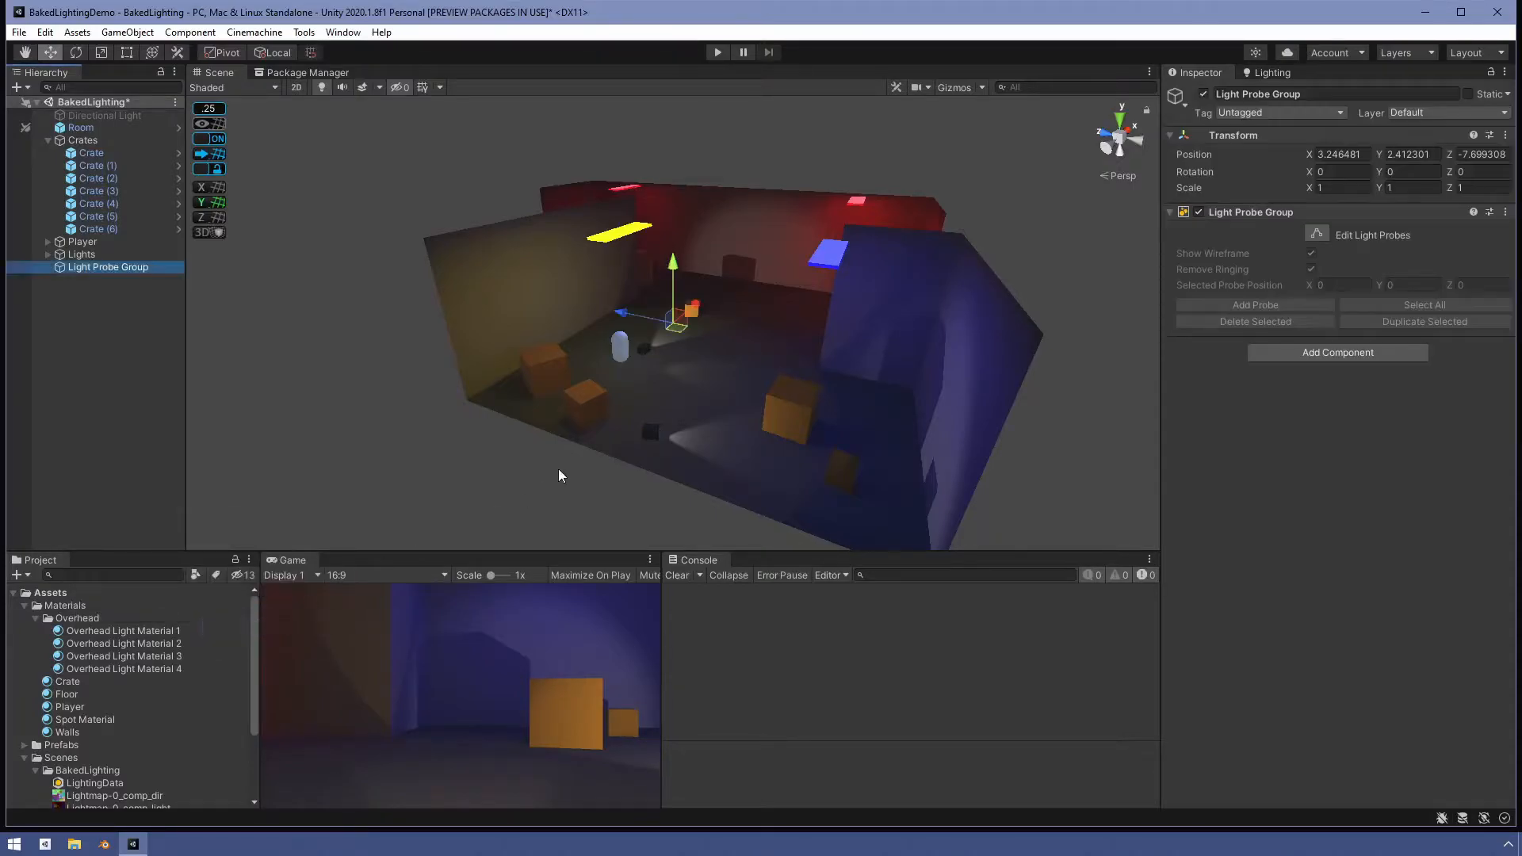
# - Turn on scene gizmos and zoom in to examine the light probe group's probes beside the player
pyautogui.click(956, 87)
pyautogui.scroll(-2, 722, 298)
pyautogui.scroll(5, 721, 298)
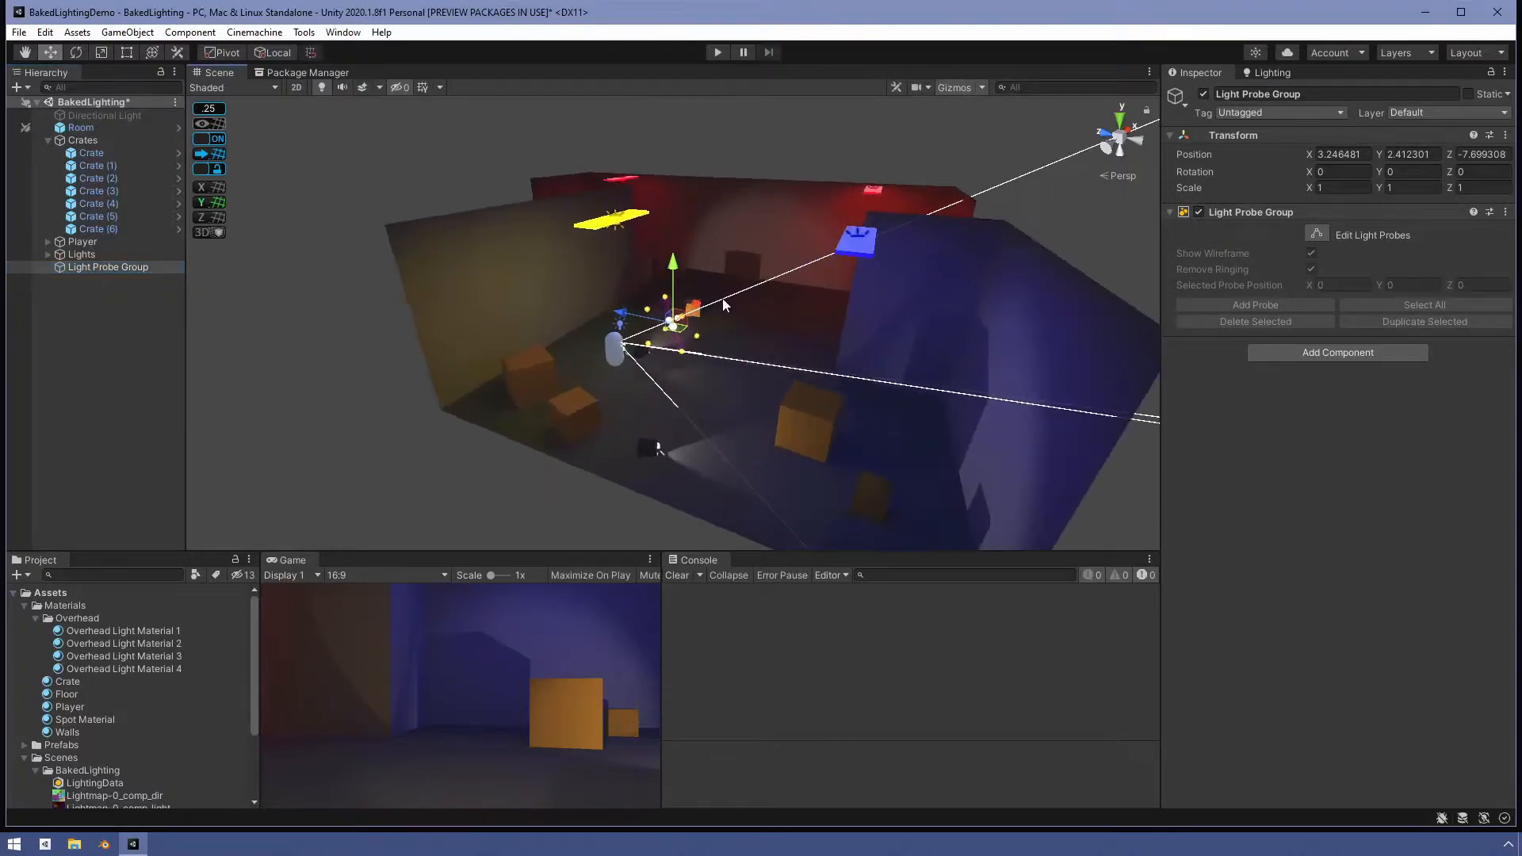
pyautogui.scroll(5, 723, 298)
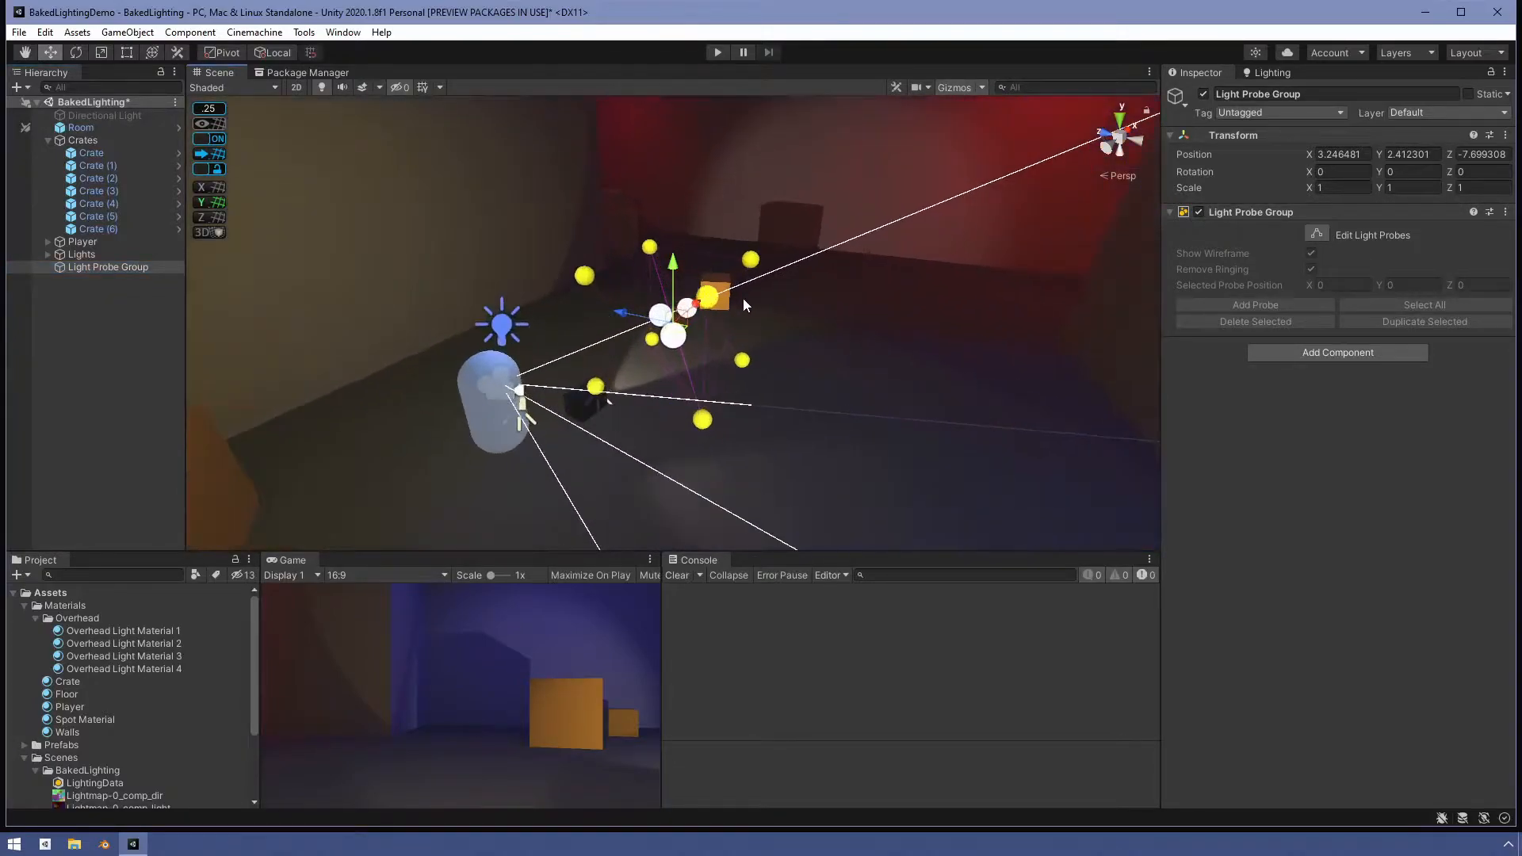
pyautogui.scroll(1, 754, 315)
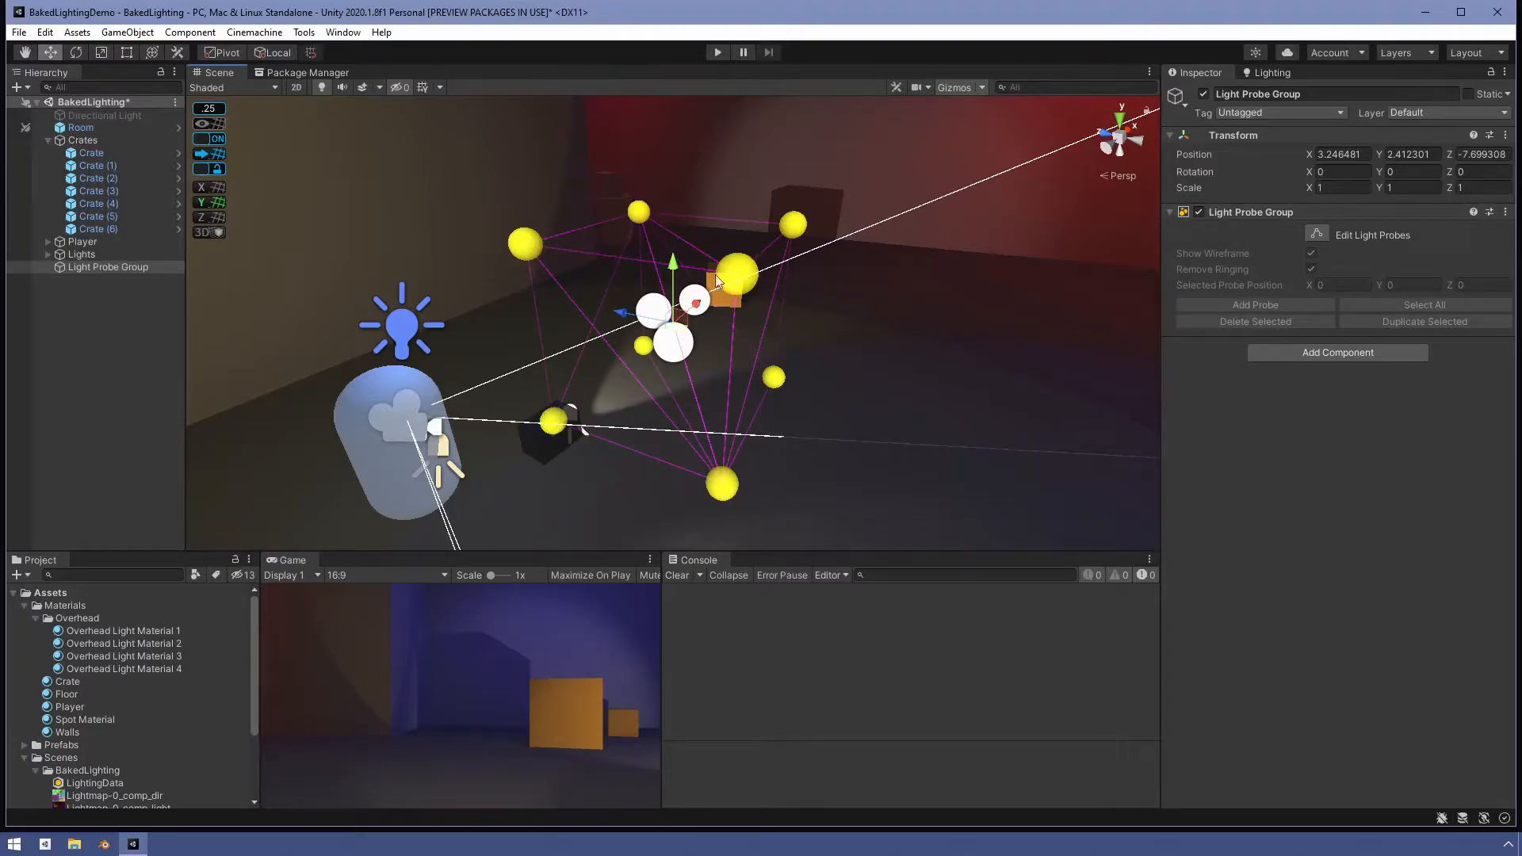
pyautogui.scroll(-2, 740, 380)
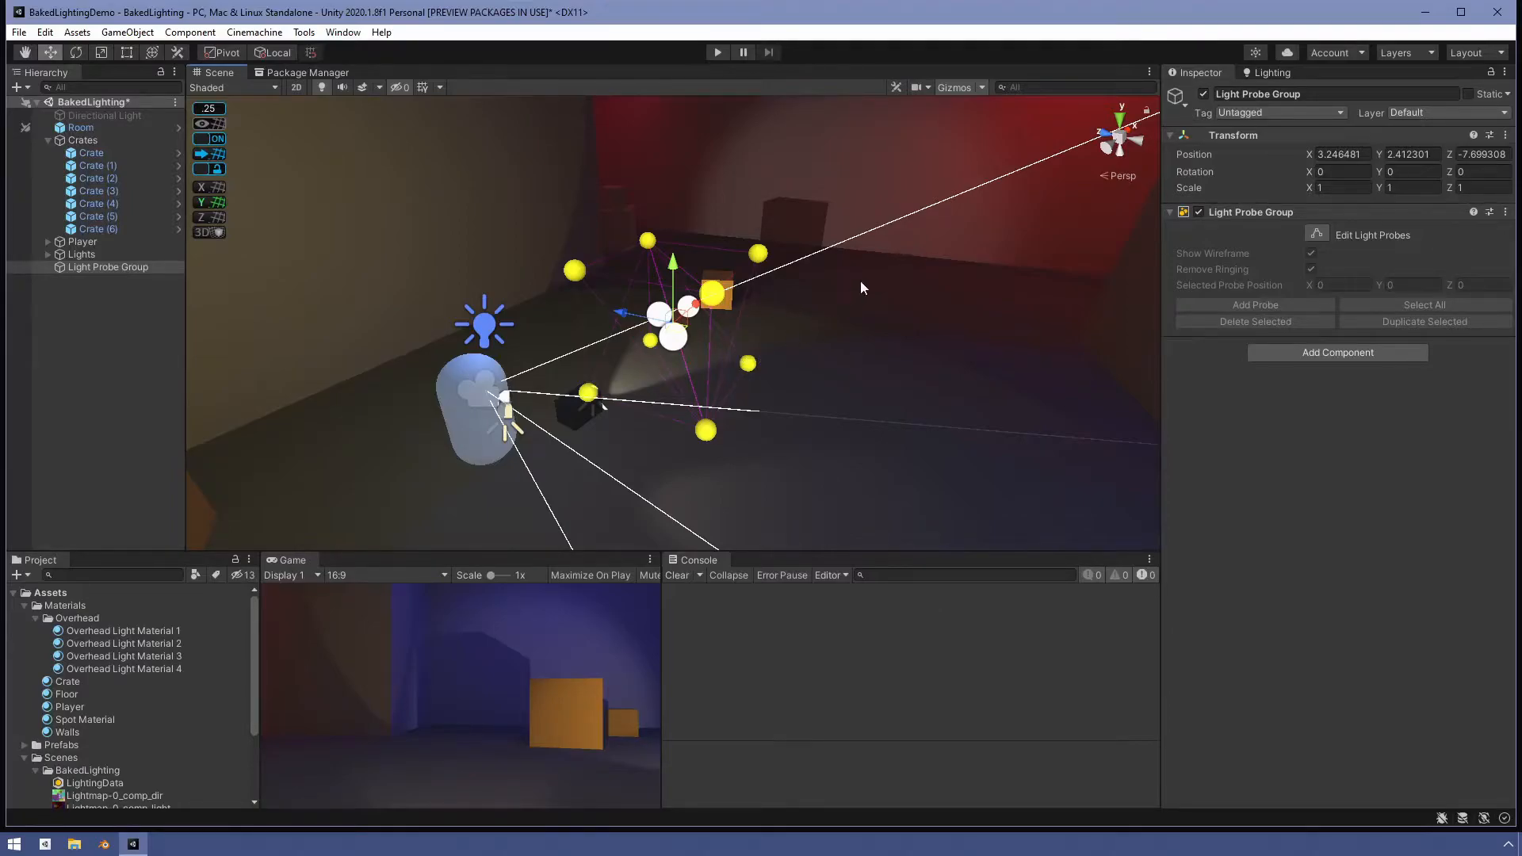
pyautogui.scroll(-3, 759, 294)
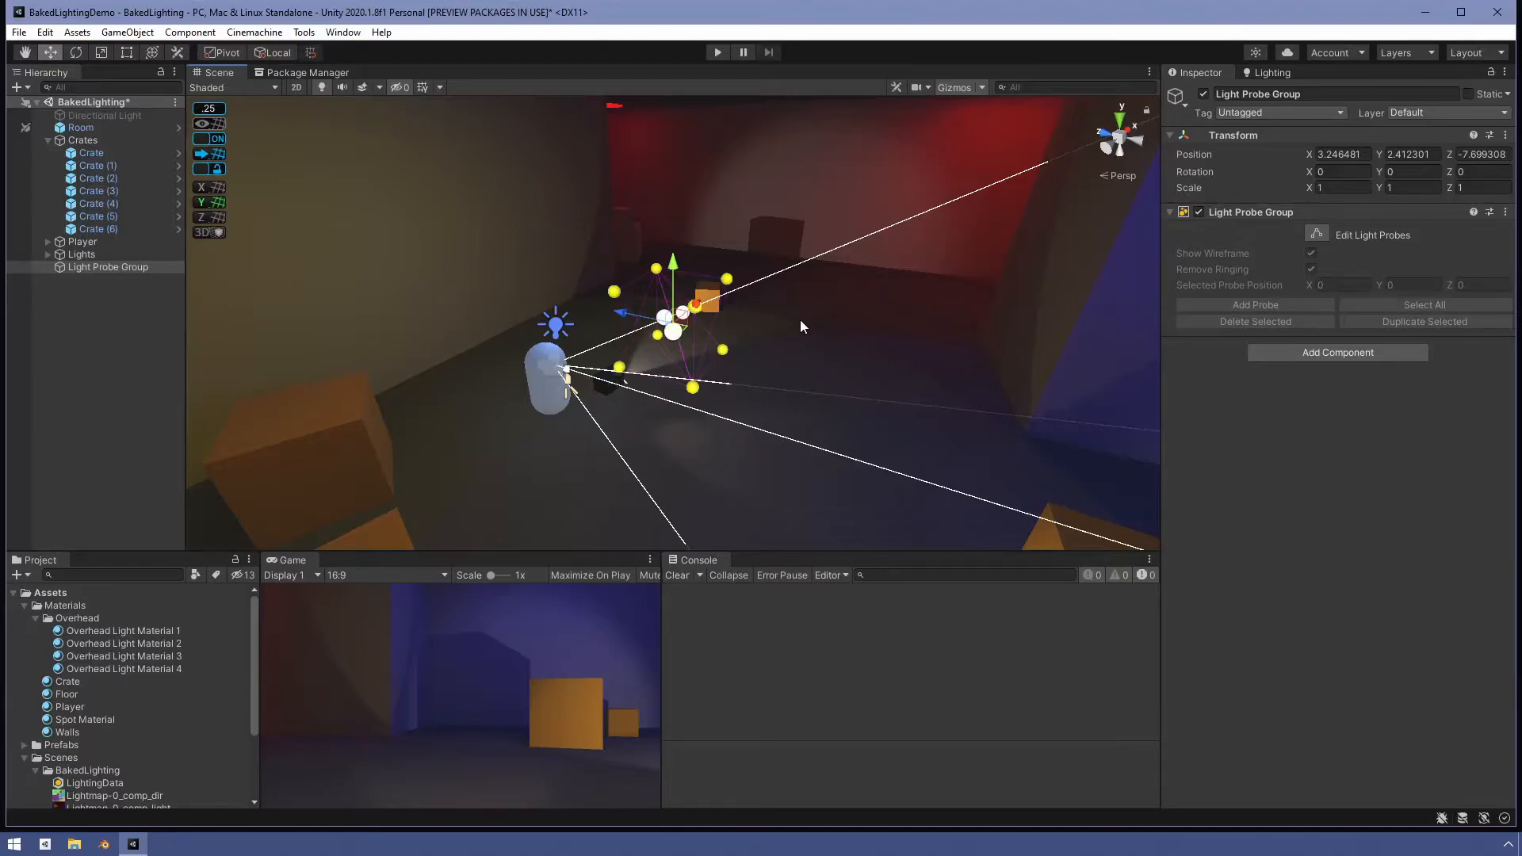
pyautogui.scroll(-5, 800, 322)
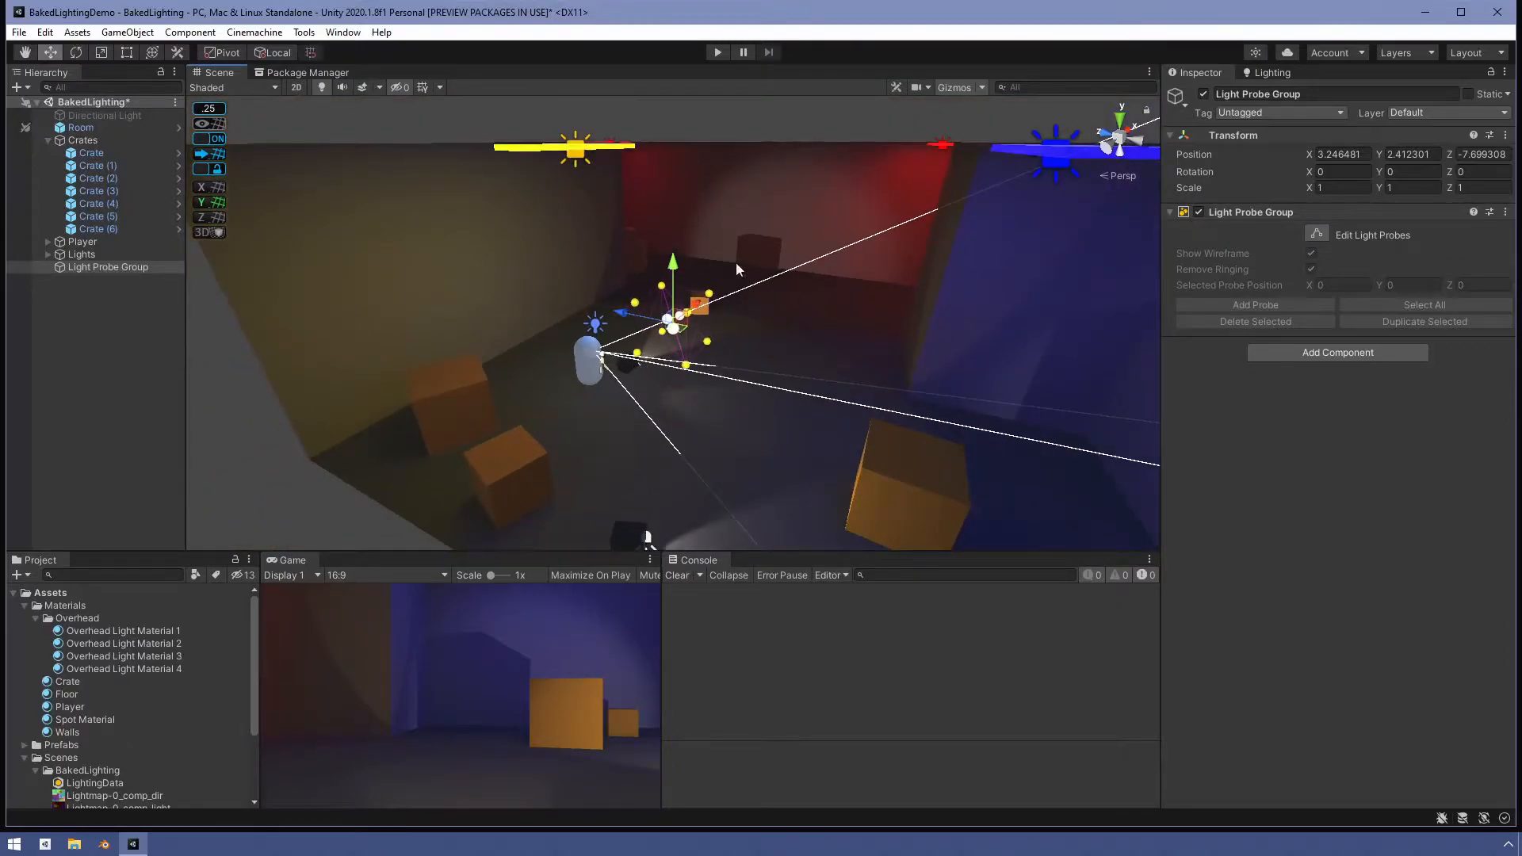
pyautogui.scroll(-3, 750, 287)
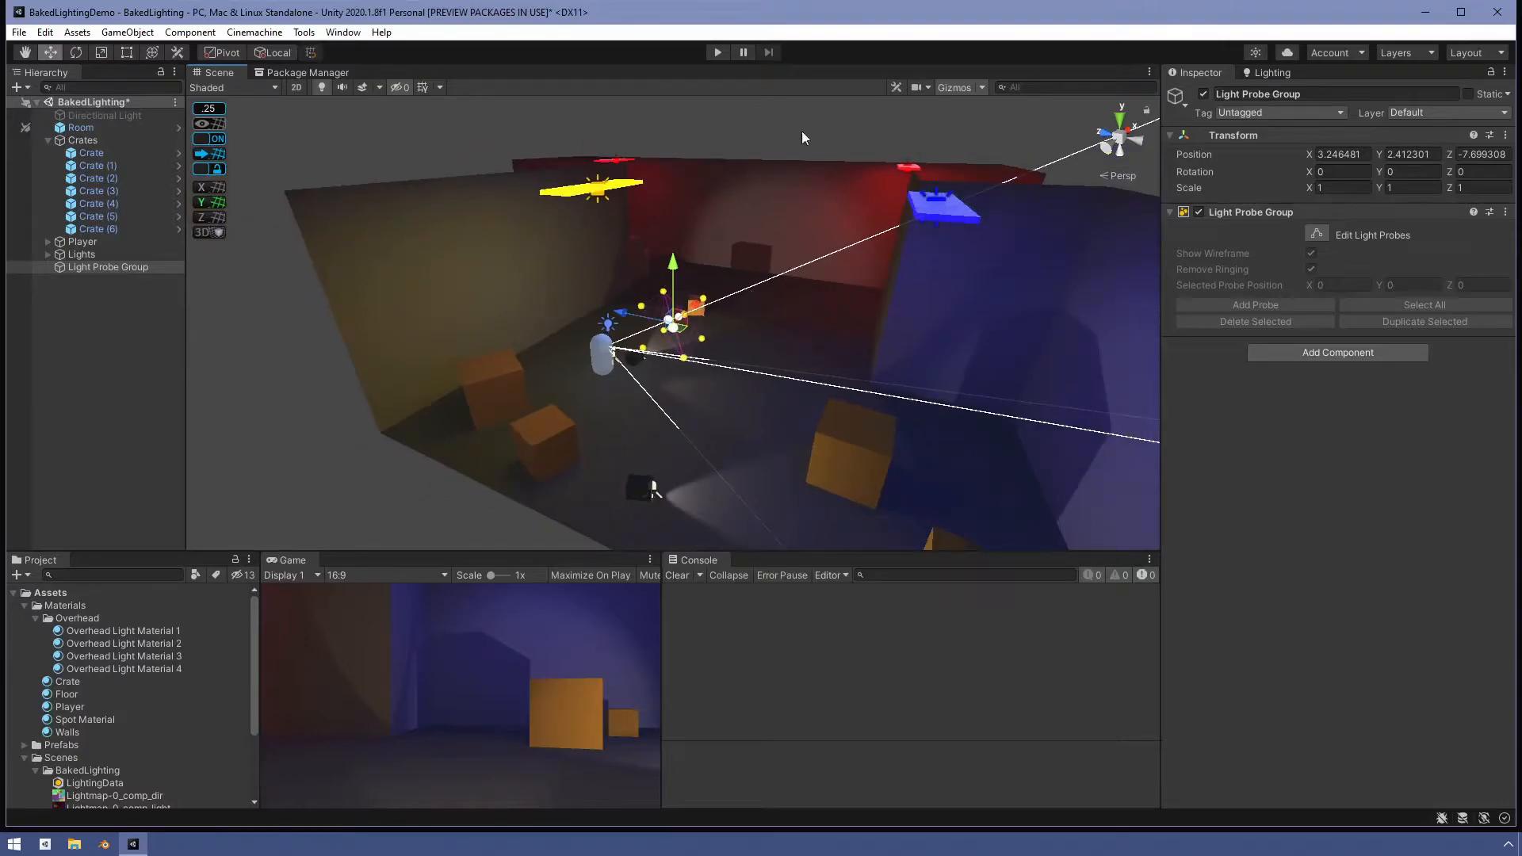
pyautogui.scroll(-2, 754, 211)
pyautogui.scroll(-2, 761, 222)
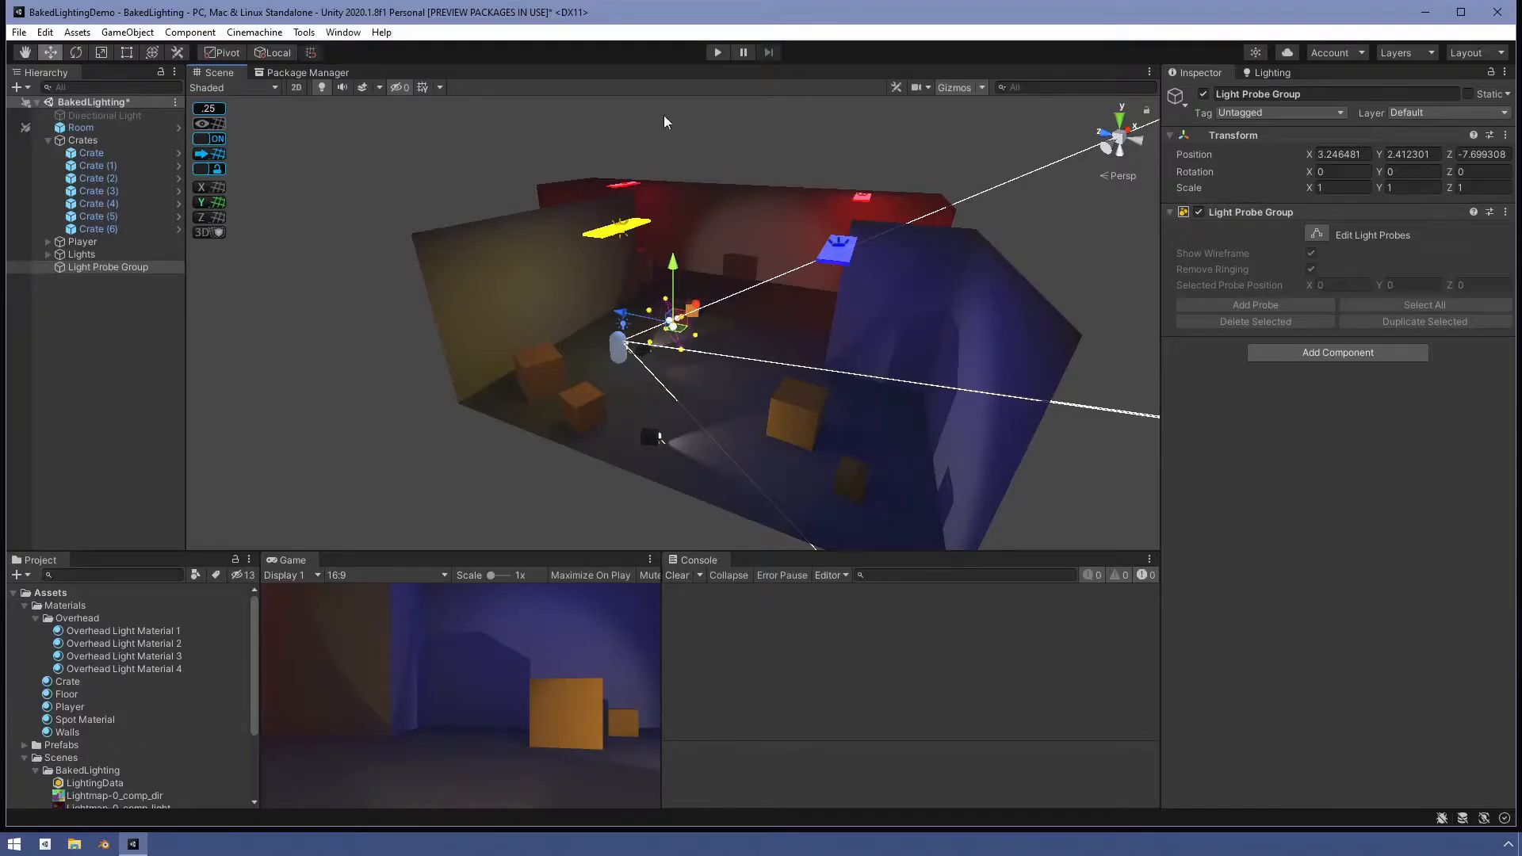
pyautogui.scroll(-2, 828, 194)
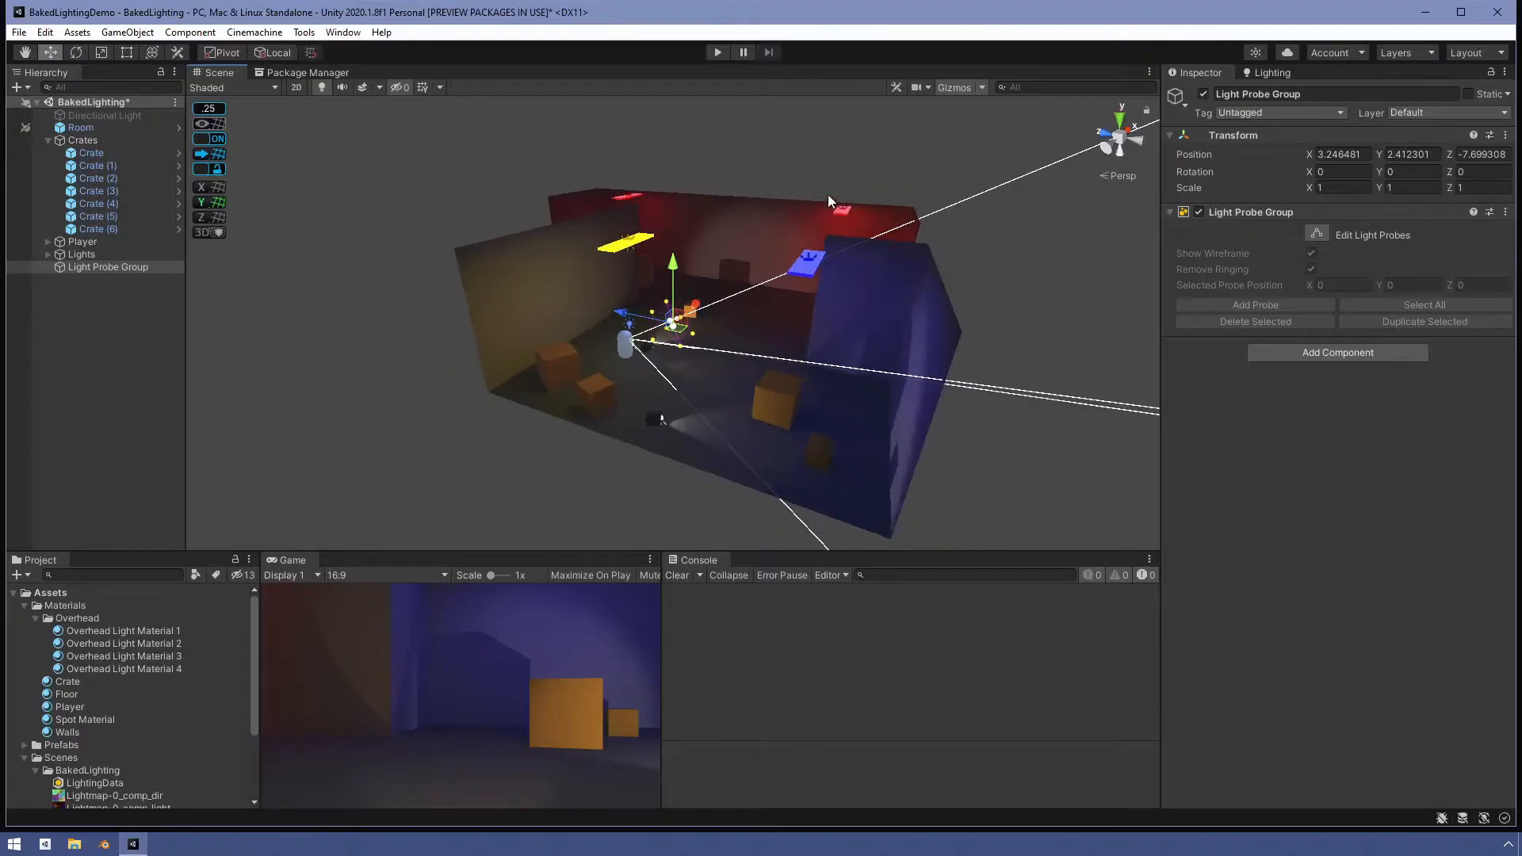
pyautogui.scroll(1, 746, 224)
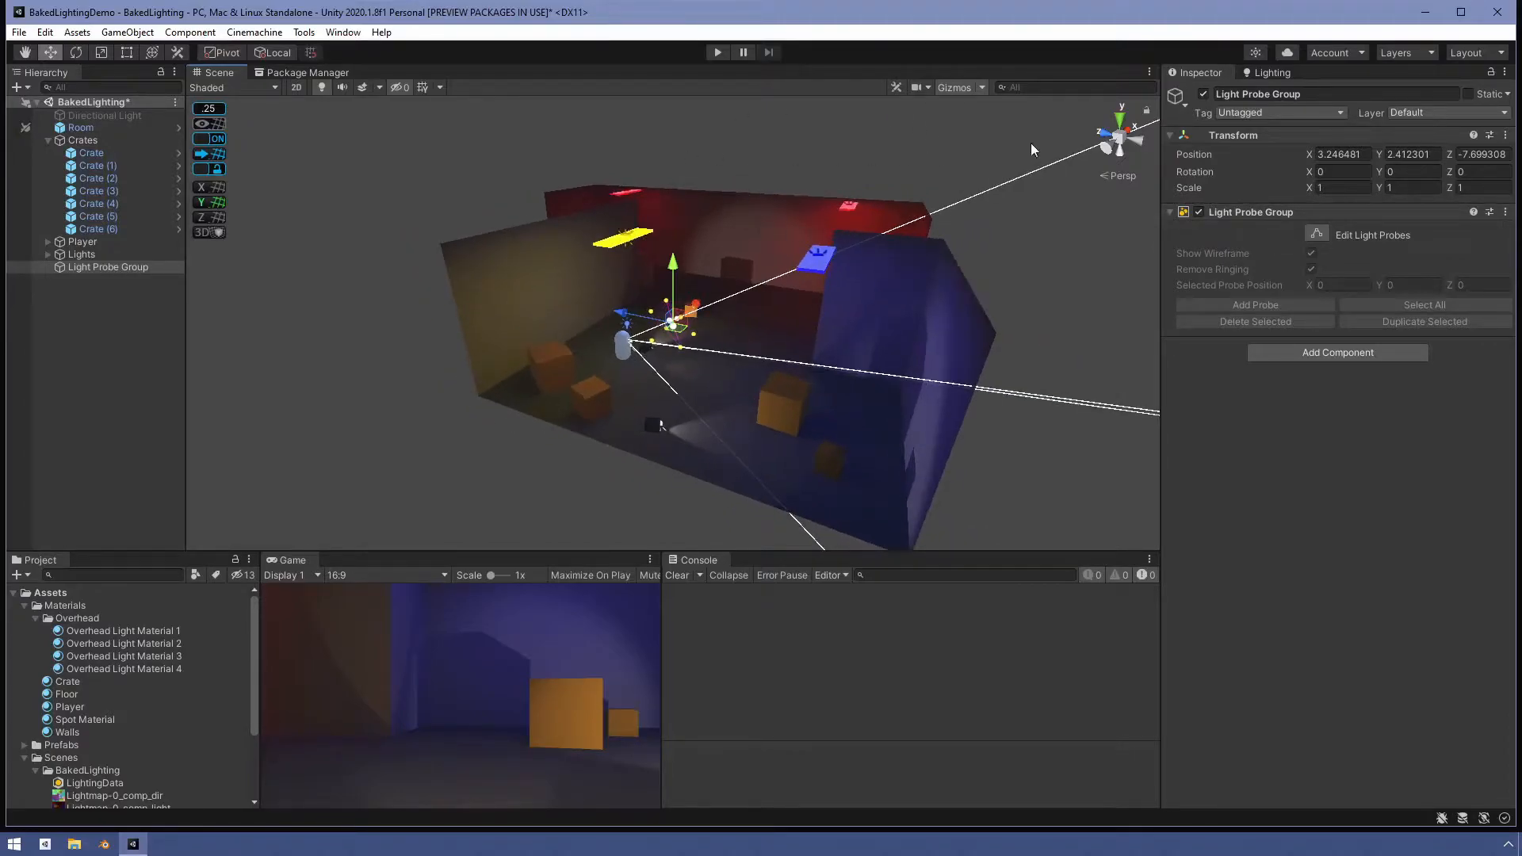
# - Move the Light Probe Group to the room's lower-left corner, at X -3.5 and Z -19
pyautogui.click(1122, 117)
pyautogui.click(1119, 178)
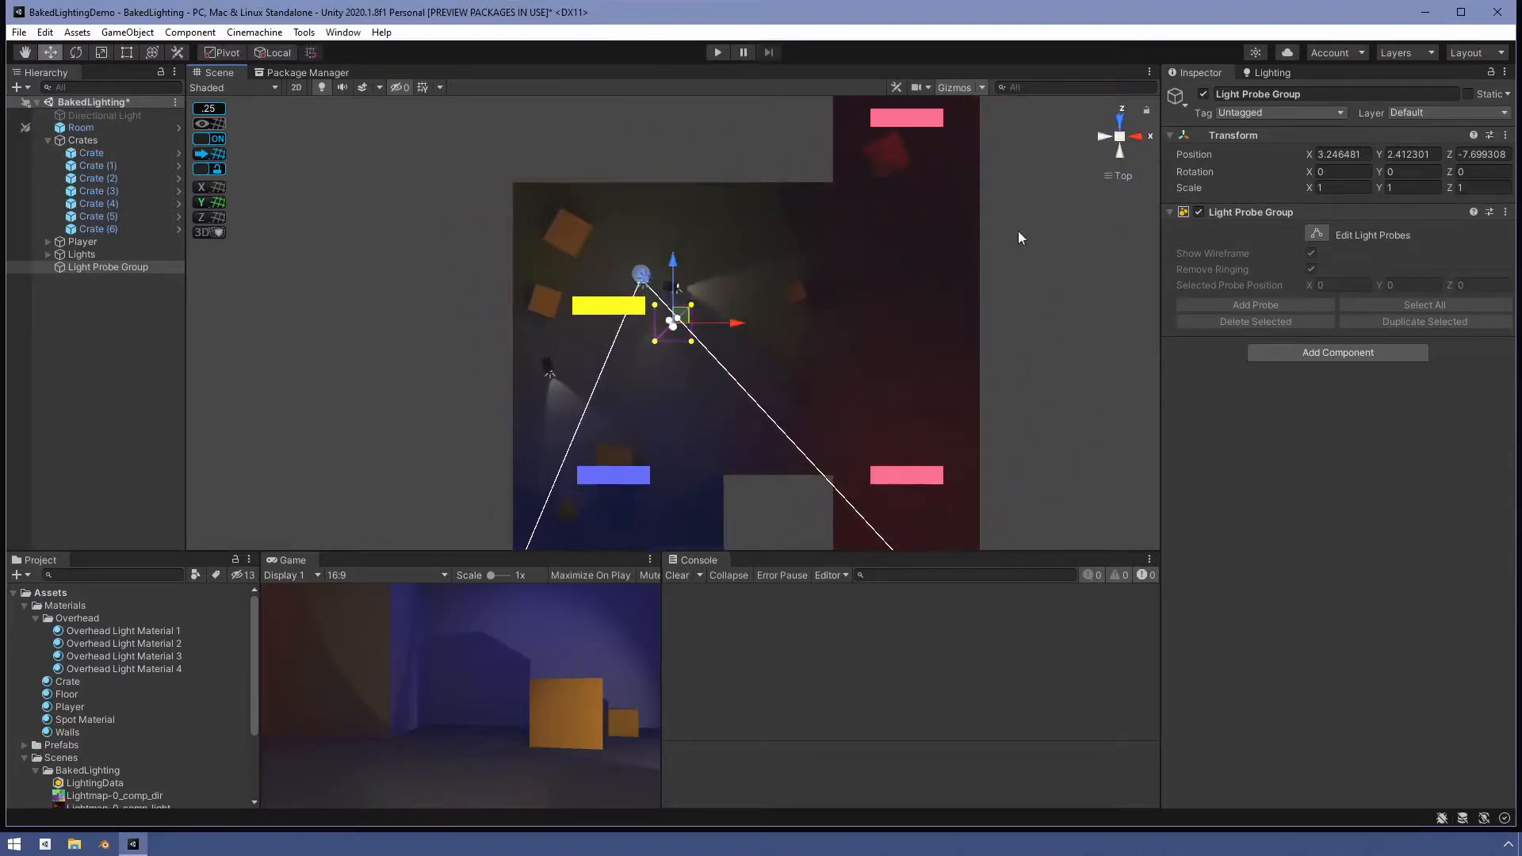
pyautogui.scroll(7, 671, 390)
pyautogui.scroll(-10, 668, 385)
pyautogui.scroll(-2, 672, 392)
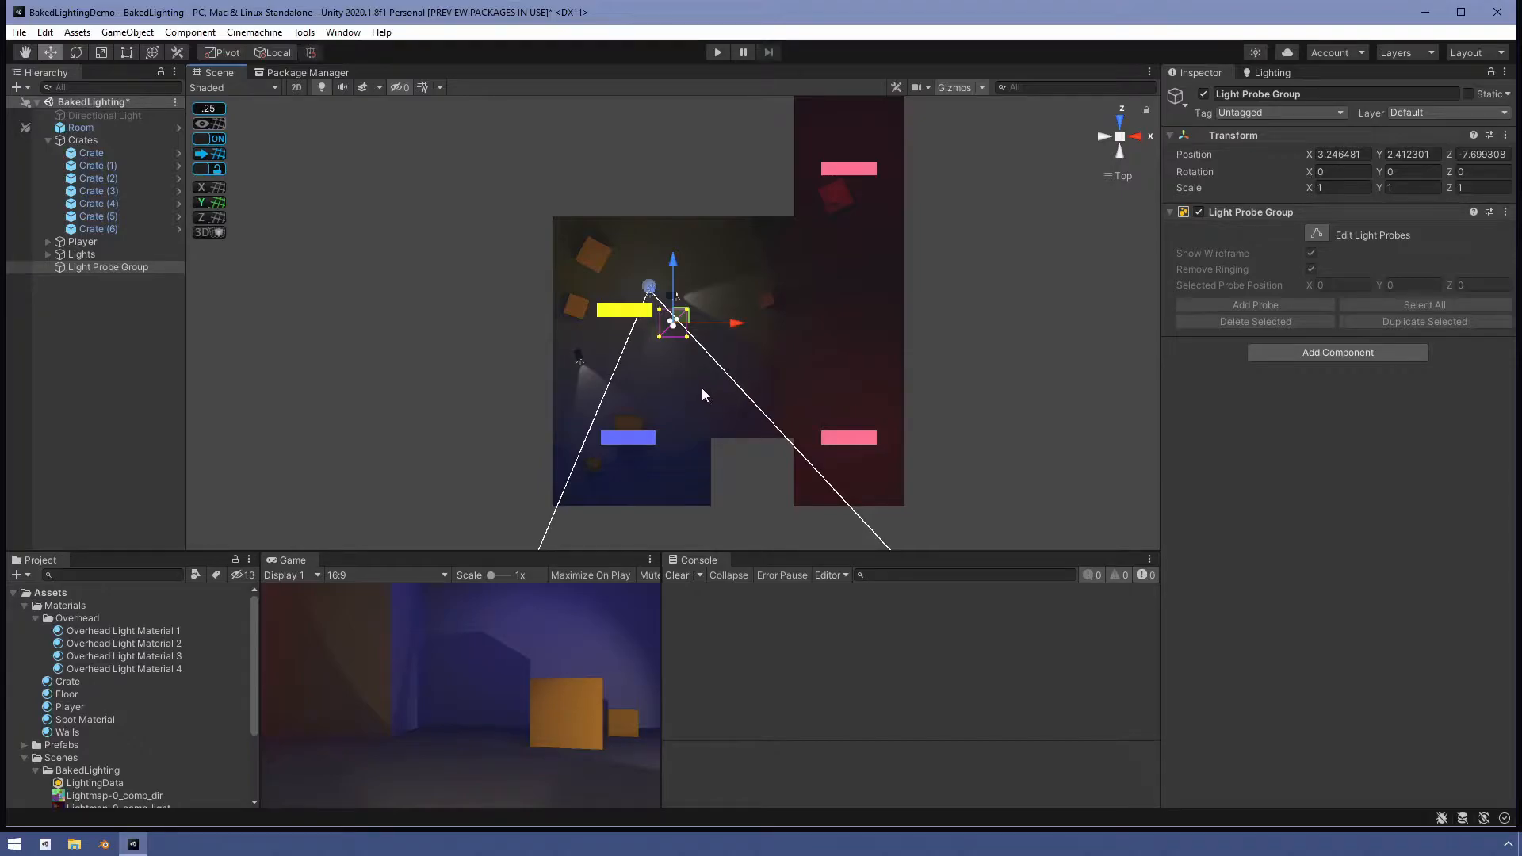
pyautogui.scroll(1, 701, 388)
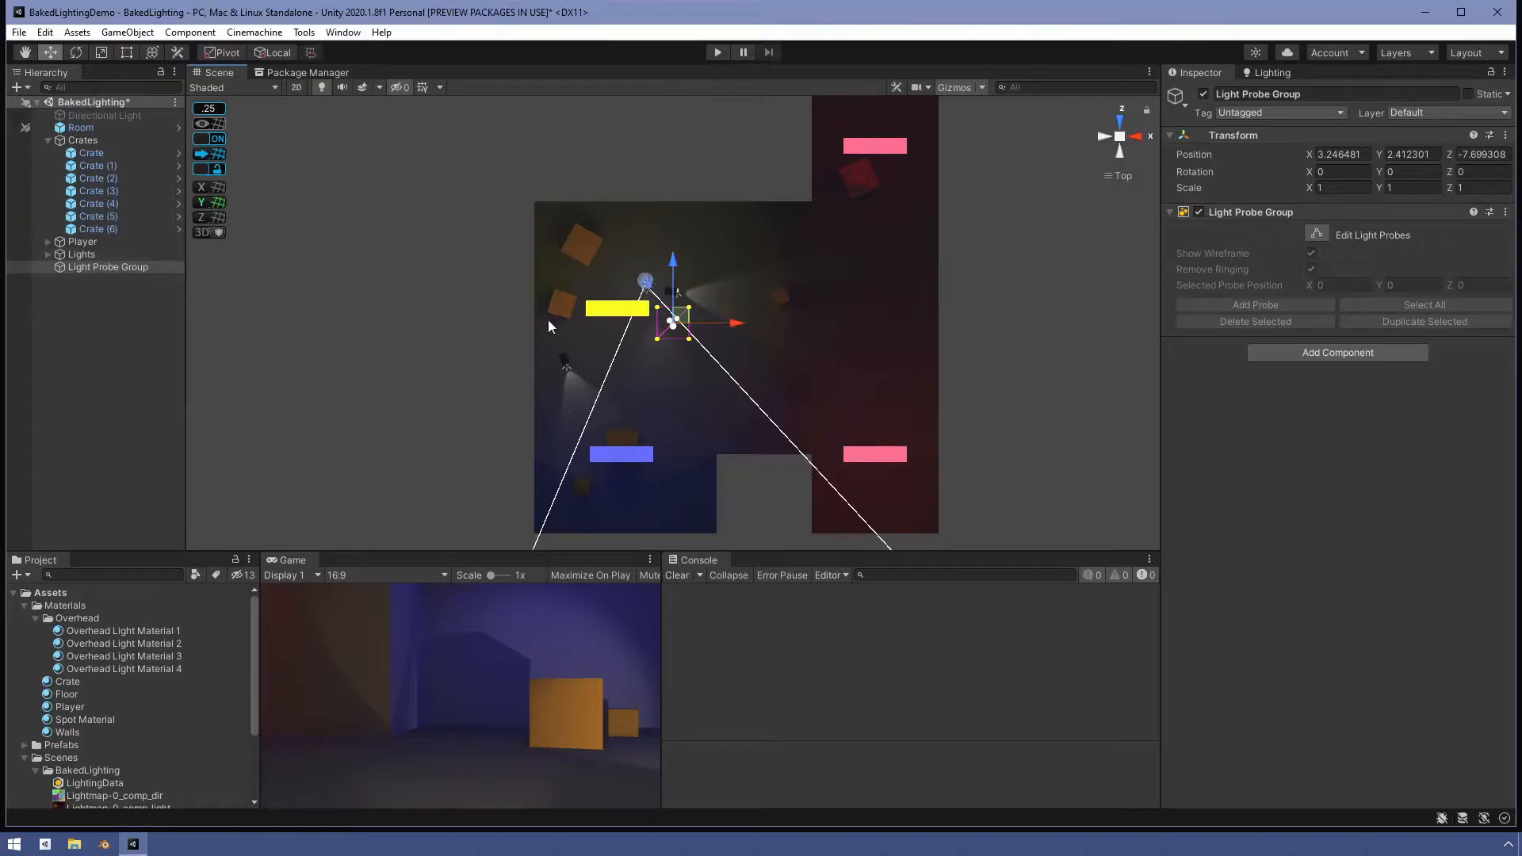
pyautogui.moveTo(680, 318); pyautogui.dragTo(573, 498)
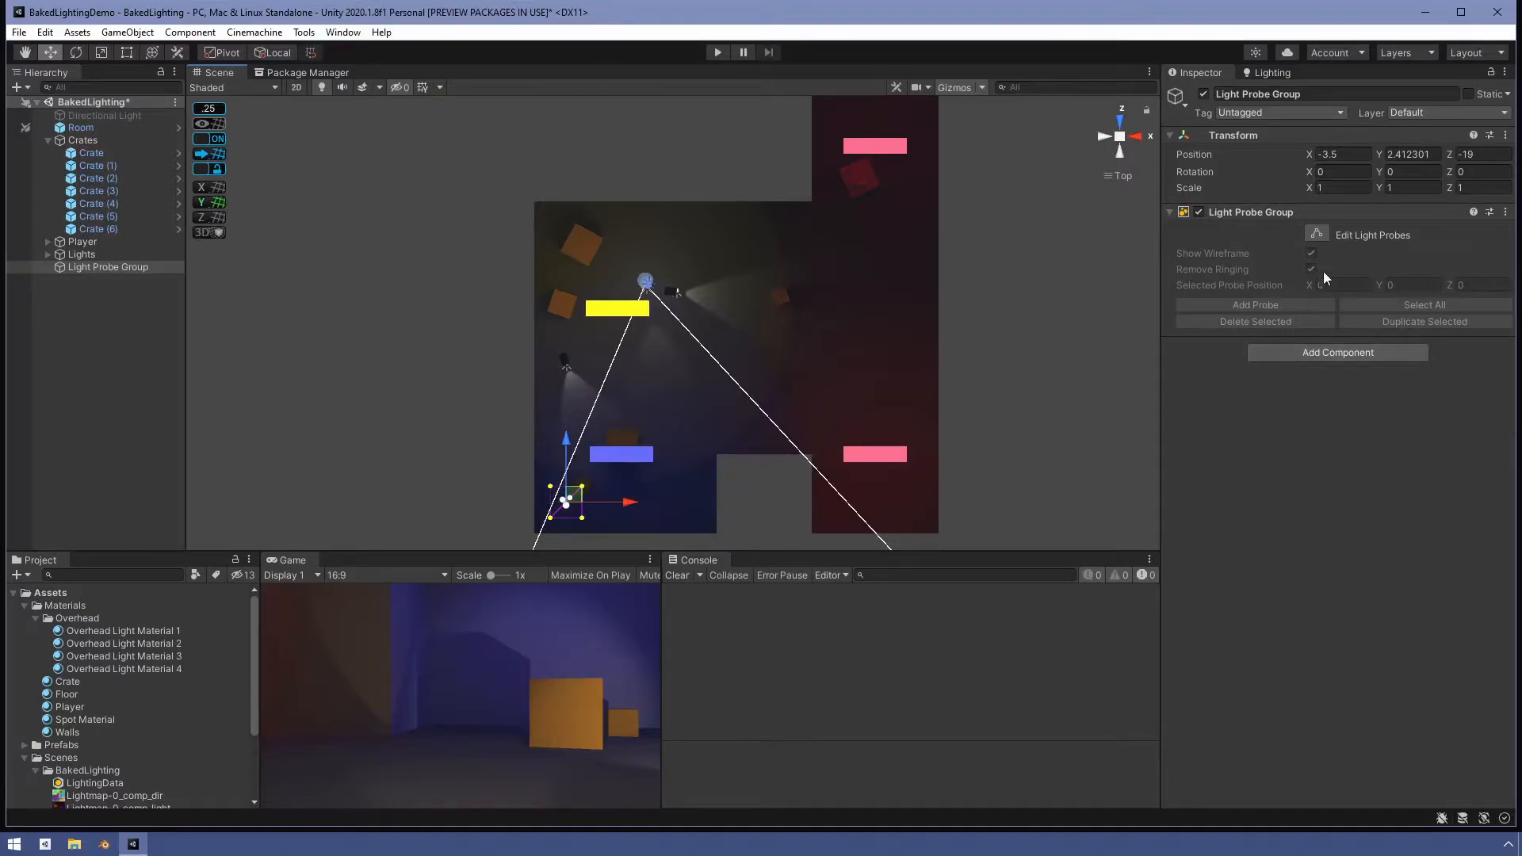
# - Enter light probe editing, select the group's right-side probes and move them along X to about 8.6
pyautogui.click(1317, 231)
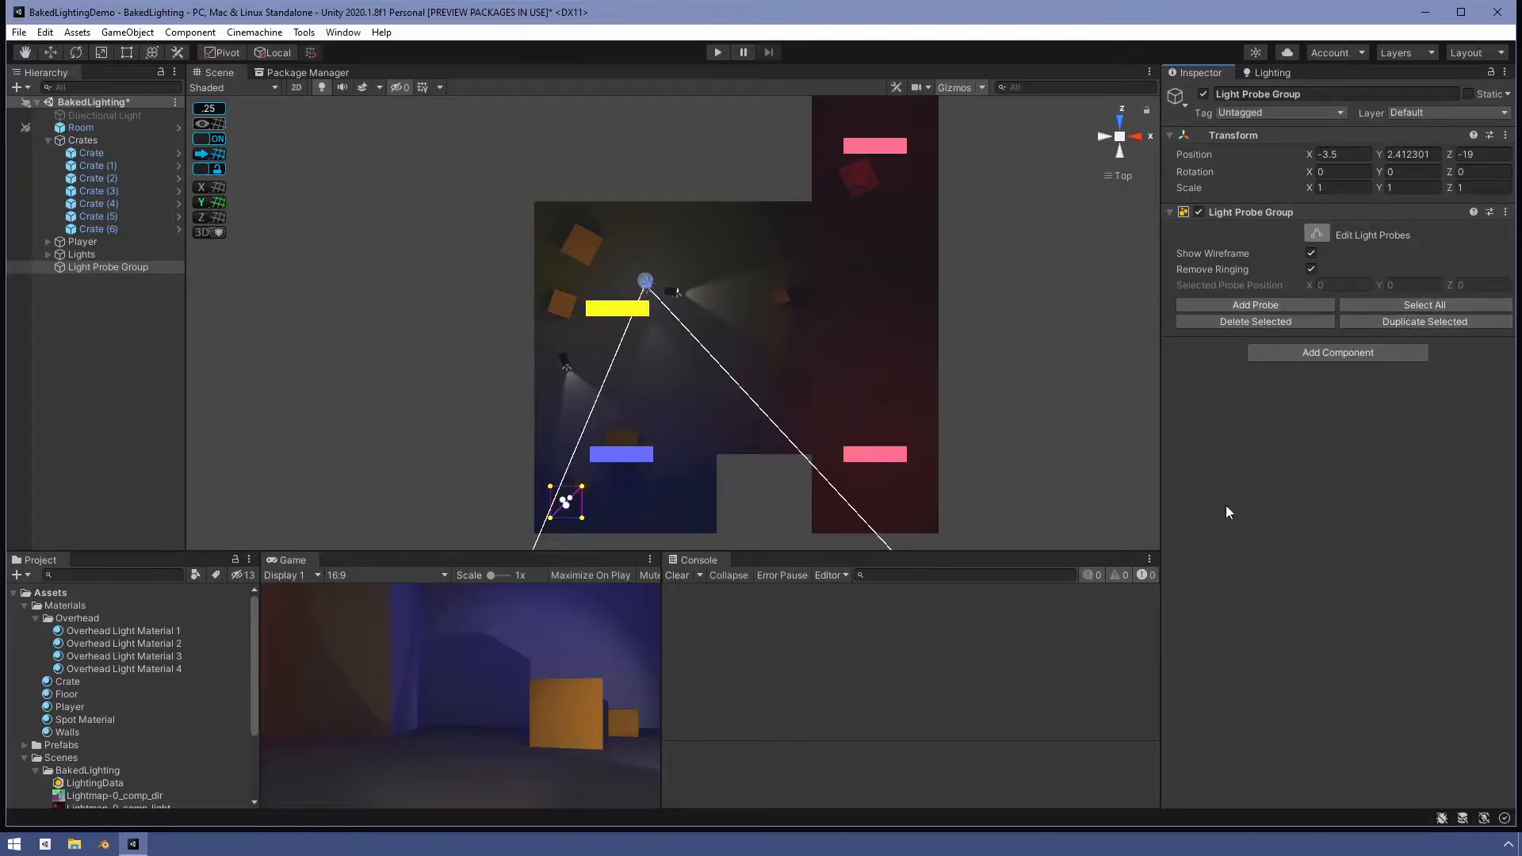
pyautogui.scroll(-2, 559, 370)
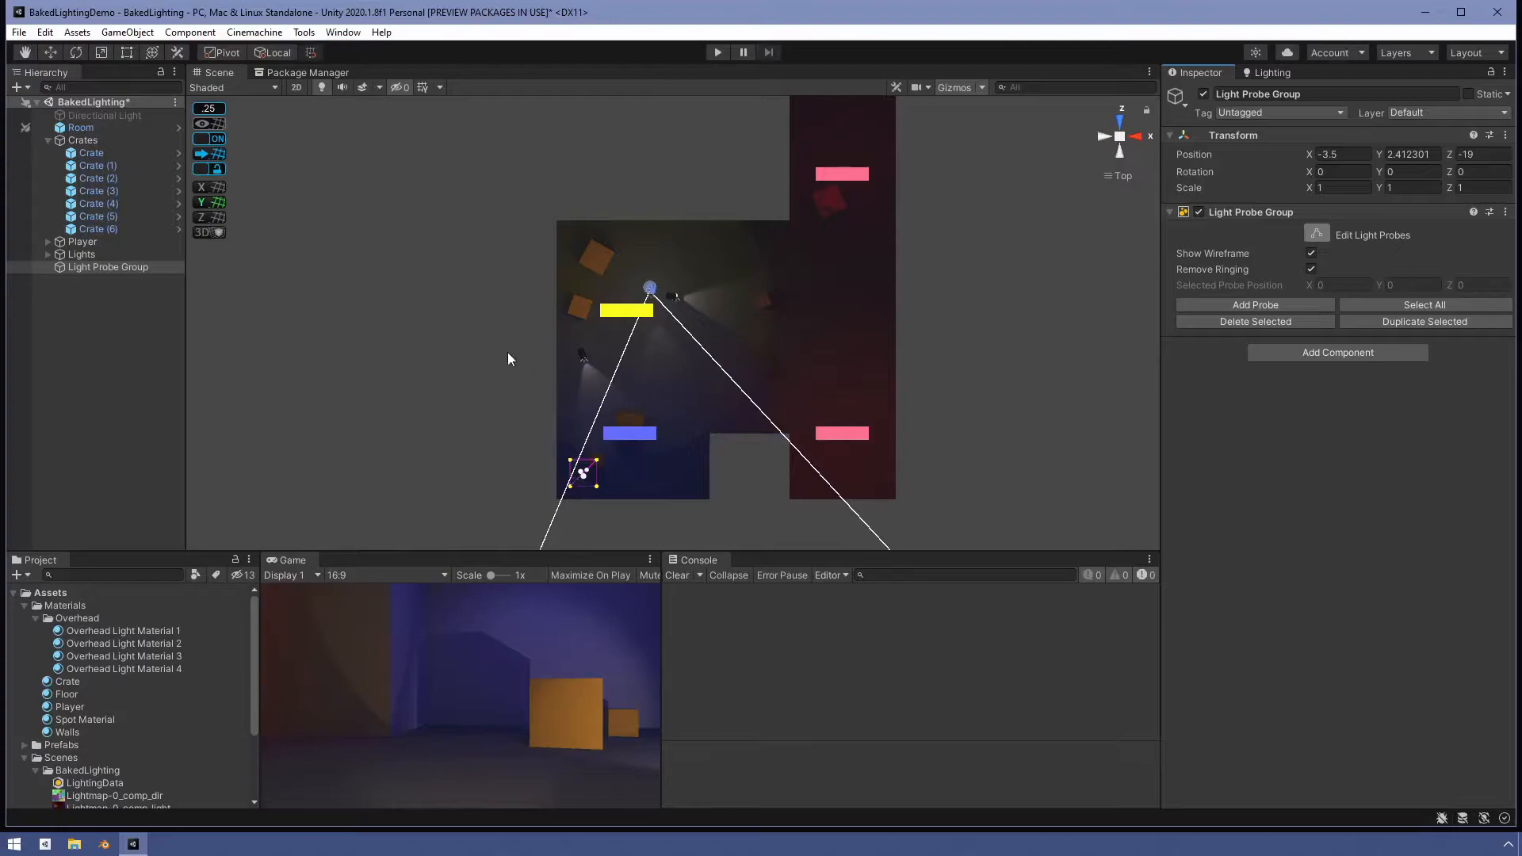
pyautogui.moveTo(558, 436); pyautogui.dragTo(577, 498)
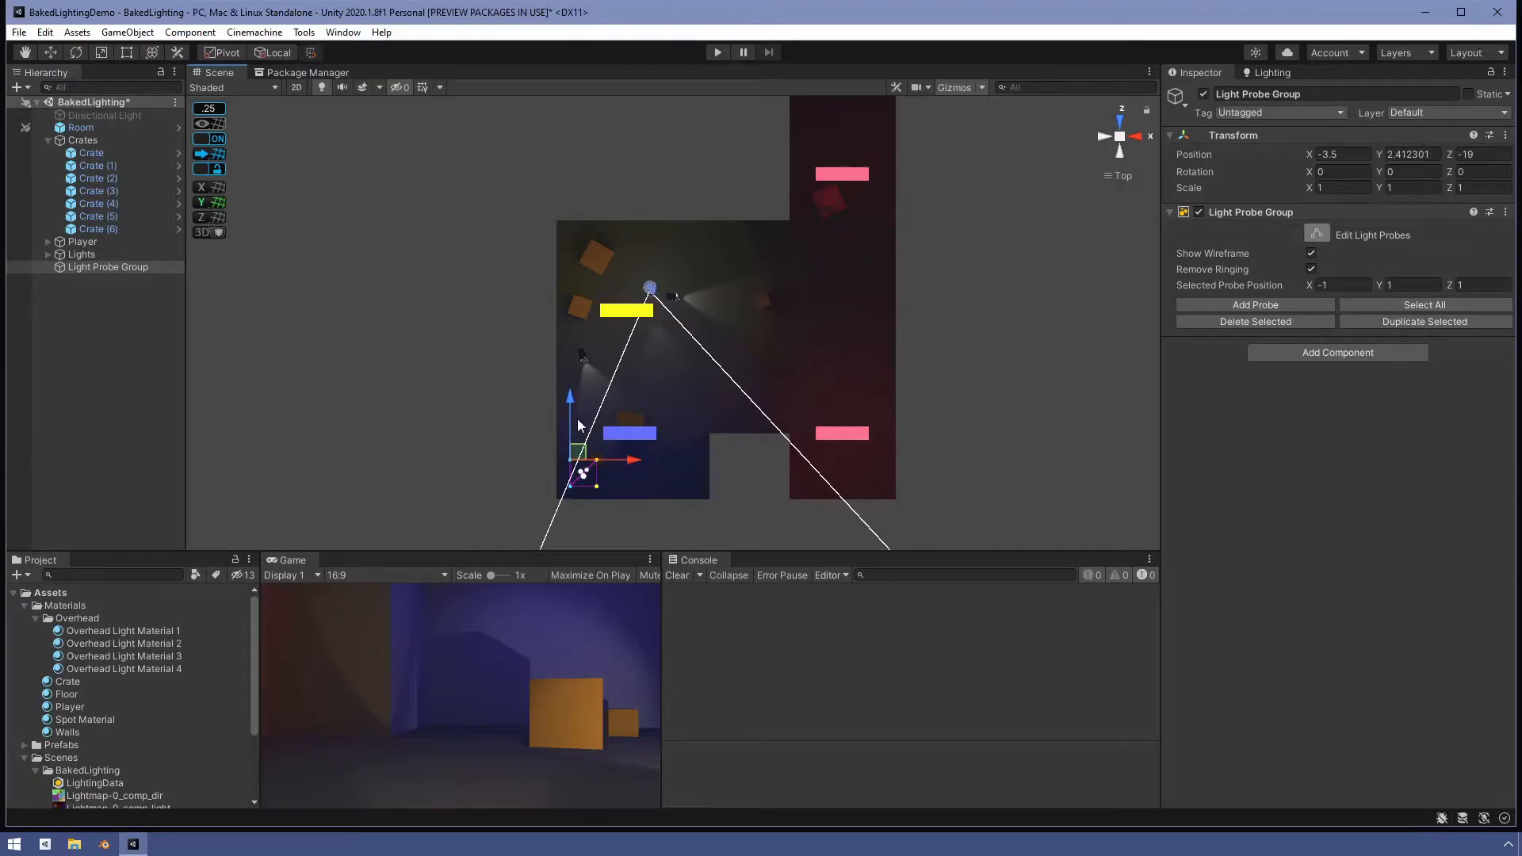
pyautogui.moveTo(568, 401)
pyautogui.mouseDown()
pyautogui.moveTo(578, 352)
pyautogui.moveTo(585, 398)
pyautogui.mouseUp()
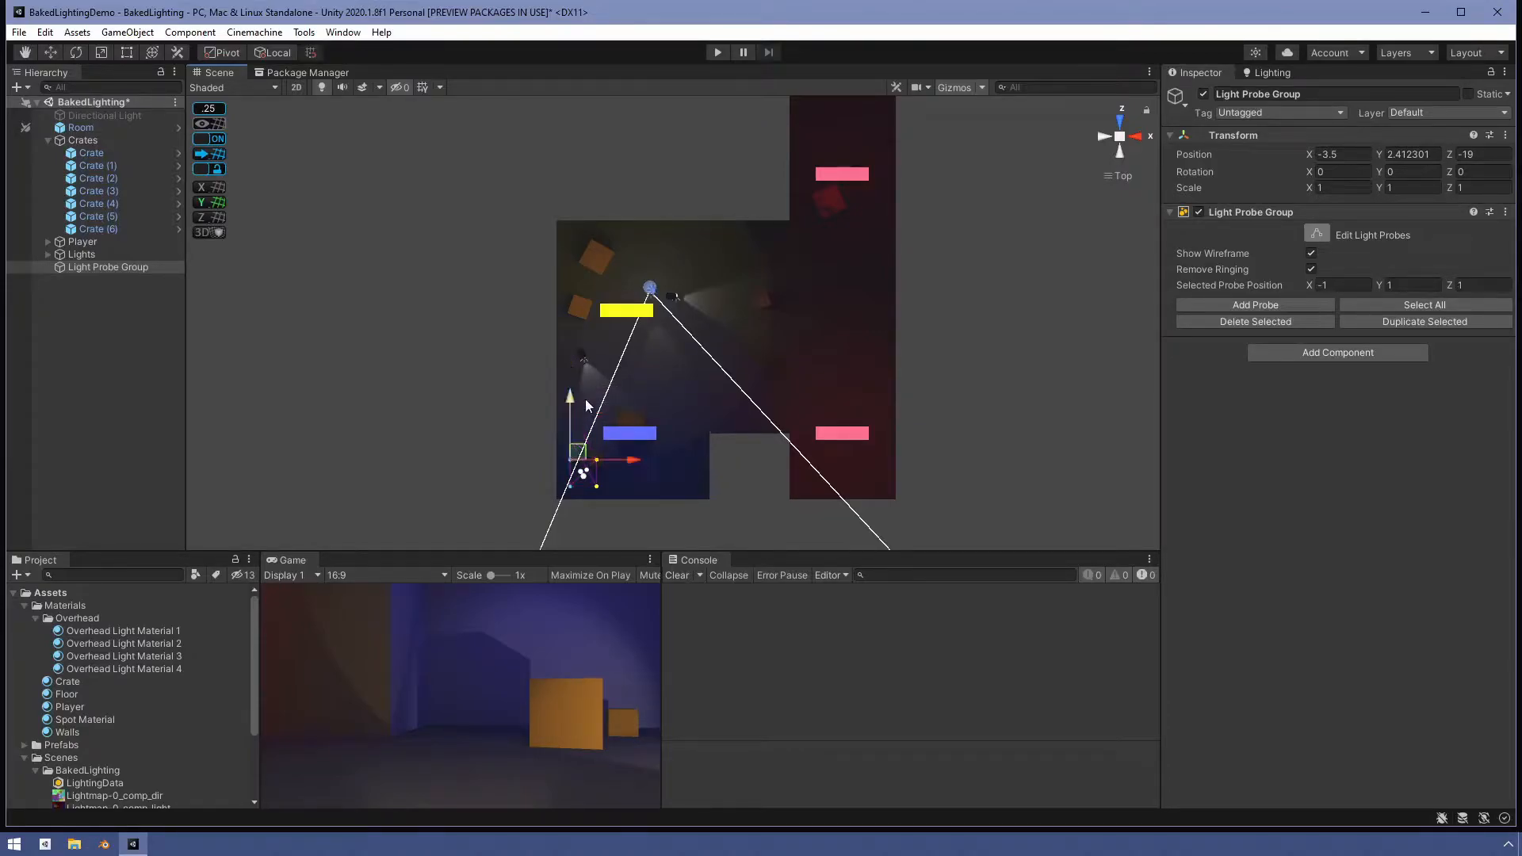
pyautogui.click(536, 453)
pyautogui.scroll(6, 631, 493)
pyautogui.moveTo(601, 482); pyautogui.dragTo(674, 251, button='middle')
pyautogui.scroll(10, 669, 240)
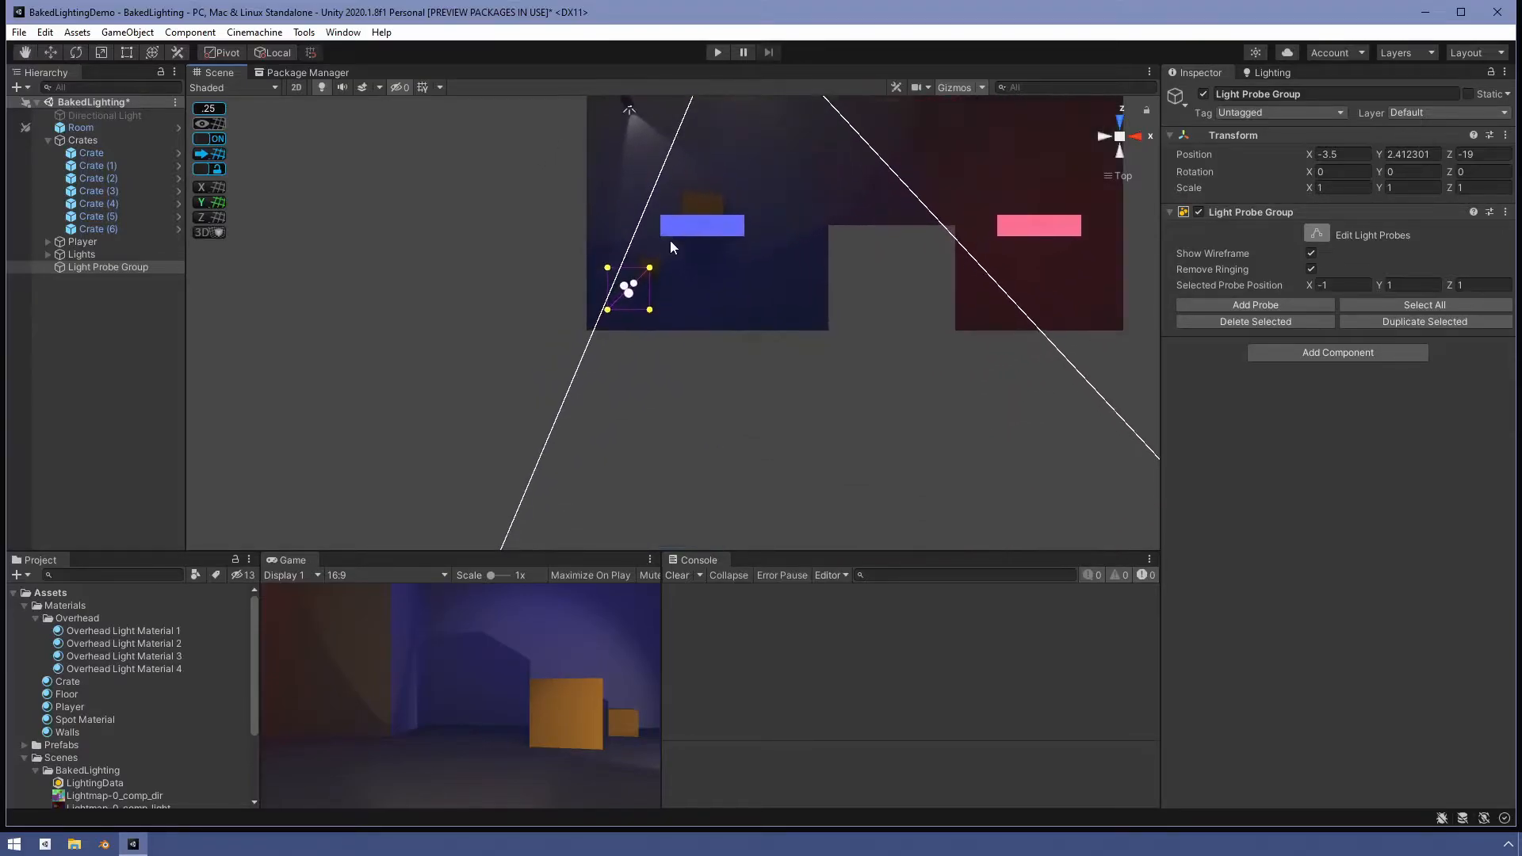
pyautogui.scroll(3, 665, 222)
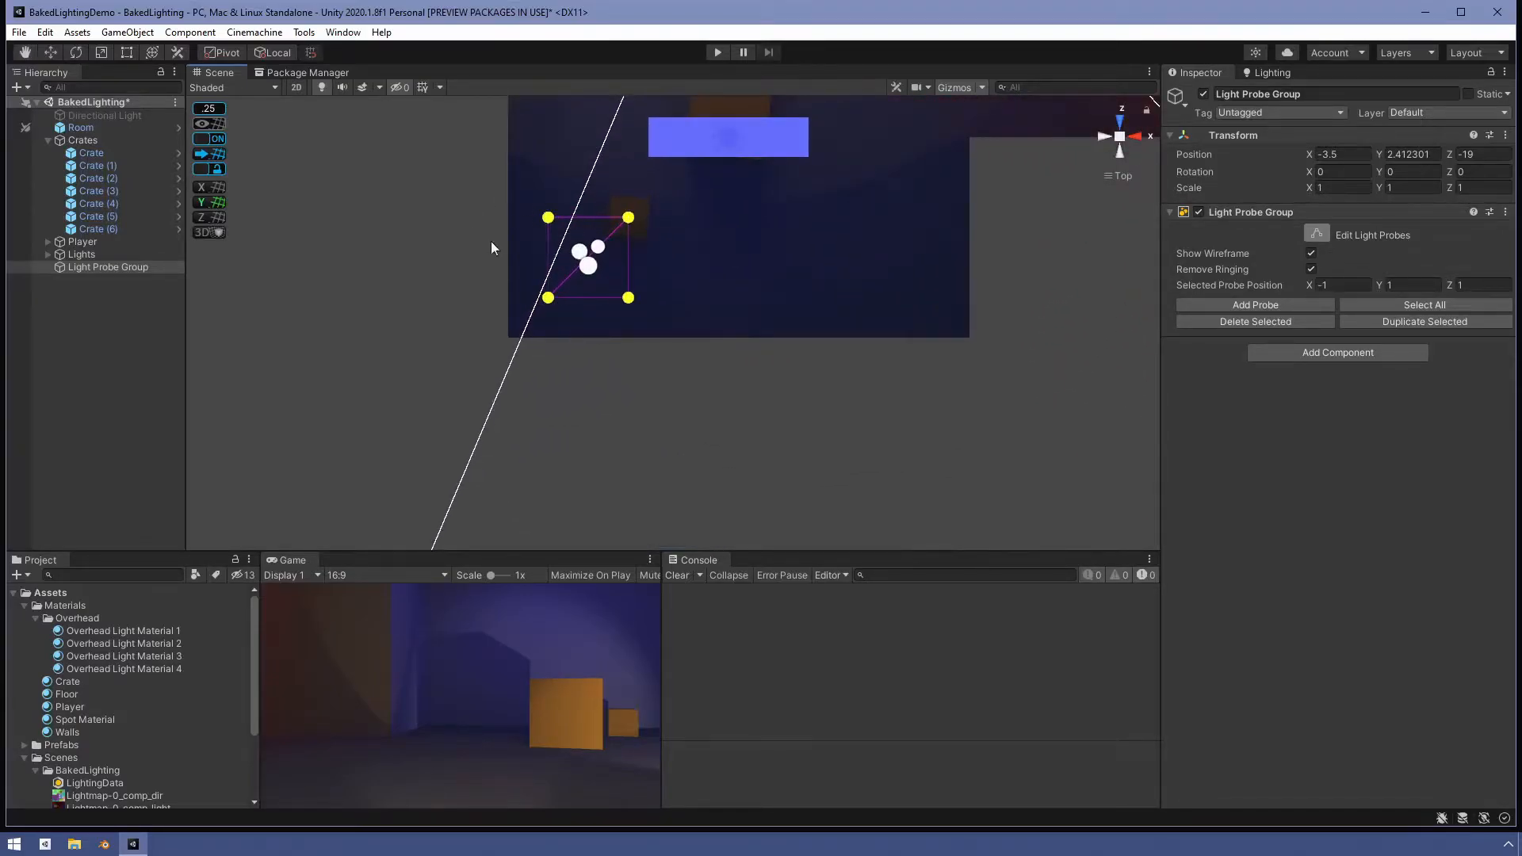
pyautogui.keyDown('alt'); pyautogui.moveTo(547, 318); pyautogui.dragTo(695, 103); pyautogui.keyUp('alt')
pyautogui.keyDown('alt'); pyautogui.moveTo(778, 272); pyautogui.dragTo(626, 391); pyautogui.keyUp('alt')
pyautogui.keyDown('alt'); pyautogui.moveTo(1082, 220); pyautogui.dragTo(1083, 139); pyautogui.keyUp('alt')
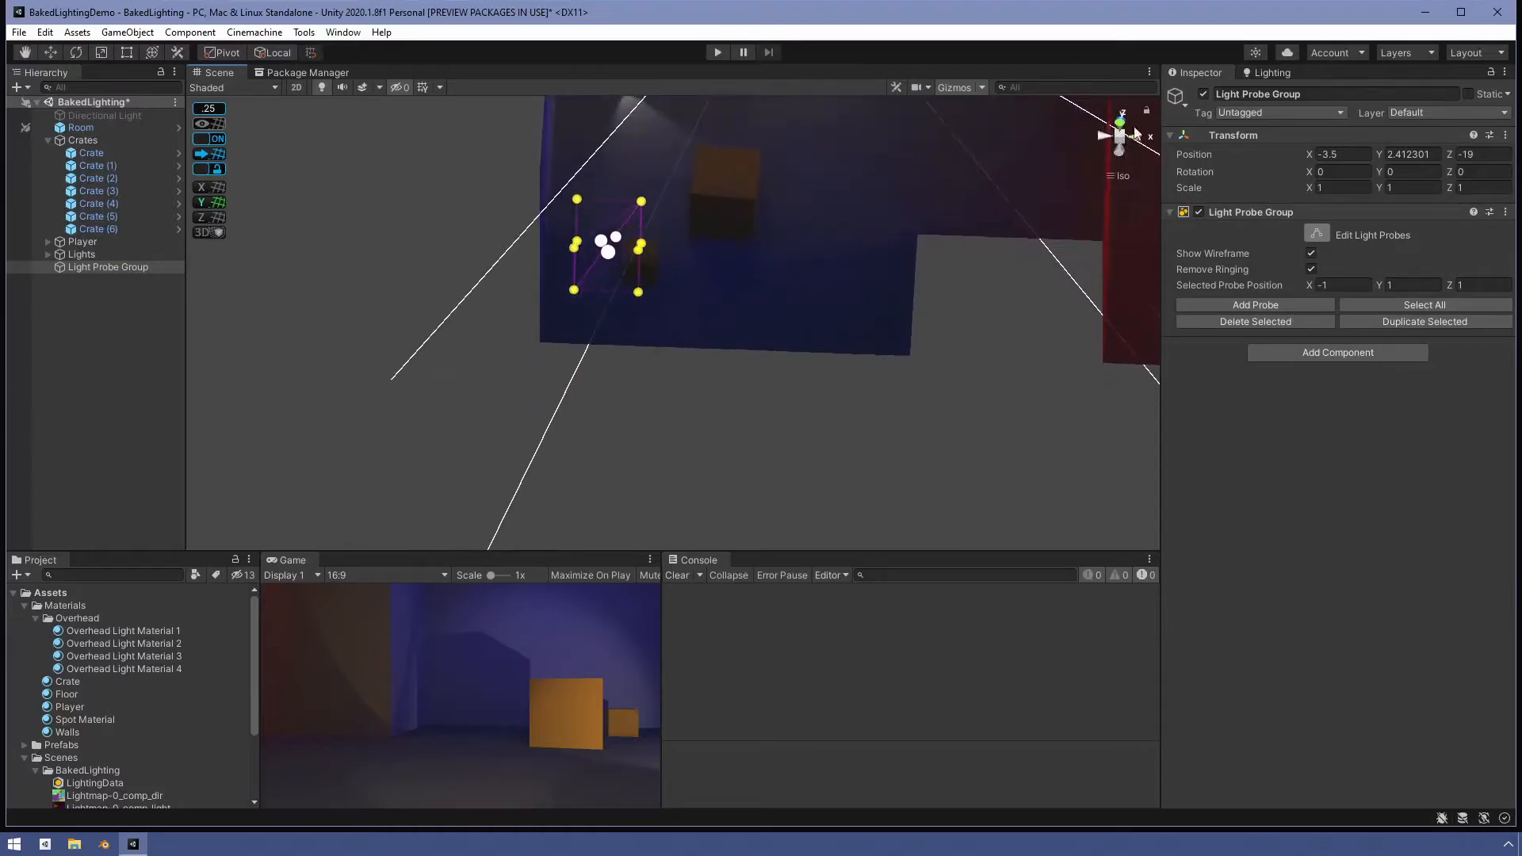
pyautogui.click(1119, 122)
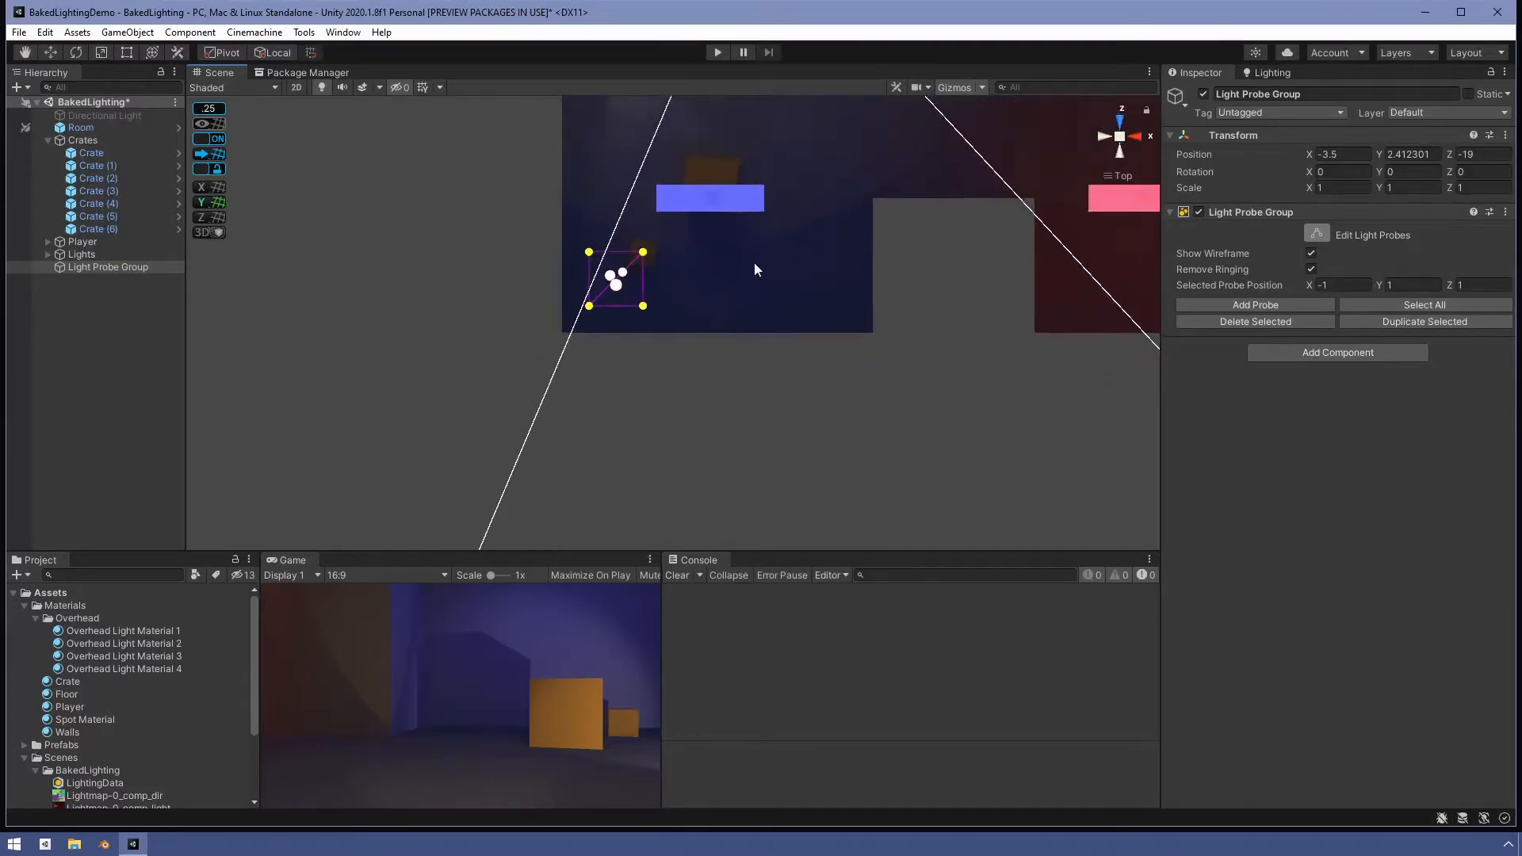
pyautogui.moveTo(669, 329); pyautogui.dragTo(817, 244)
pyautogui.hotkey('ctrl', 'z')
pyautogui.moveTo(671, 253); pyautogui.dragTo(910, 252)
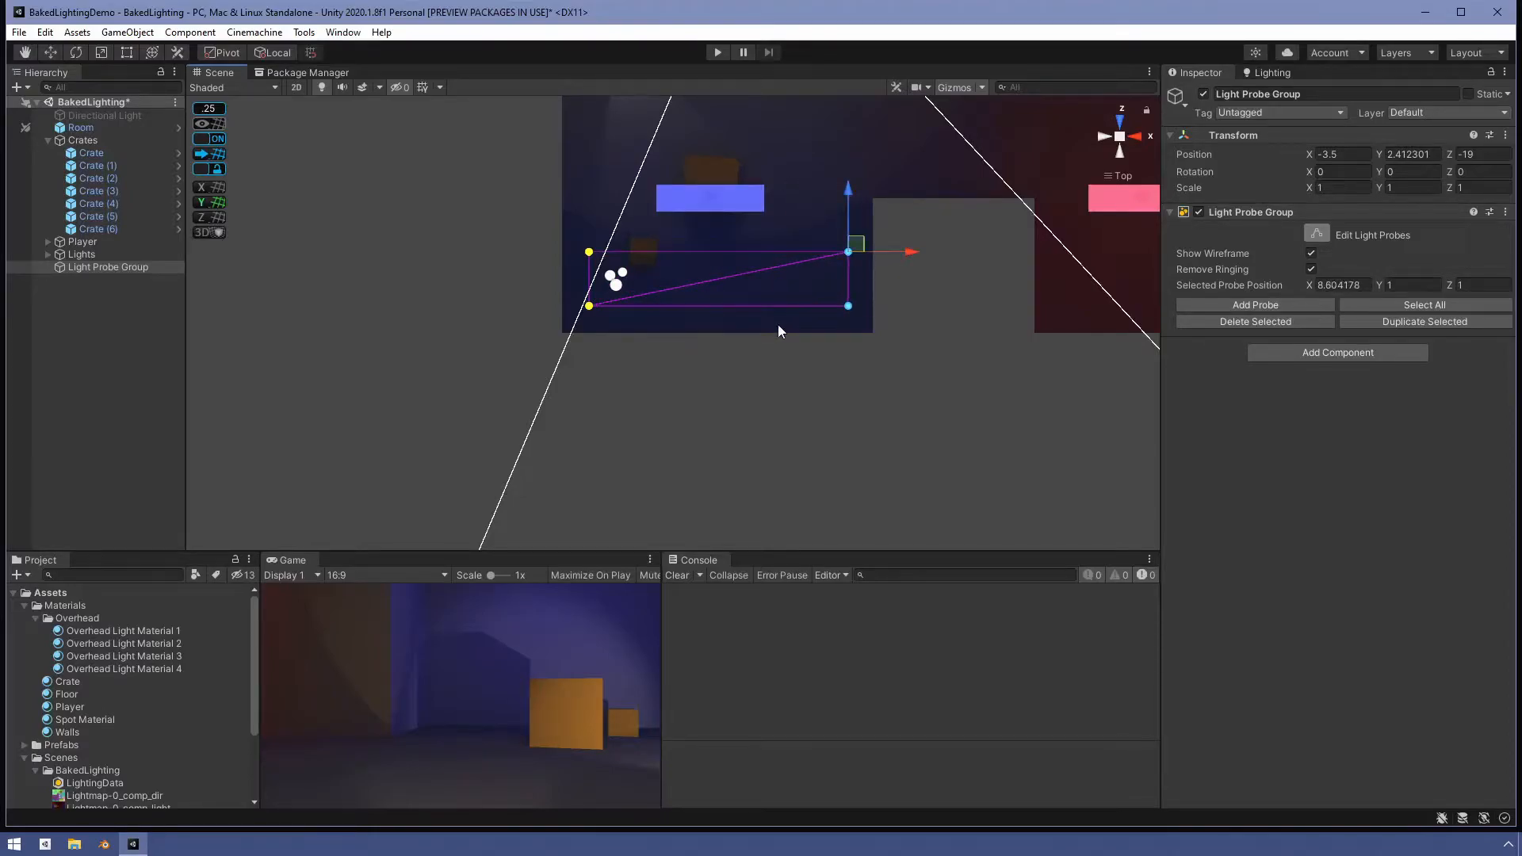
# - Move the selected probes along Z to about 17.9 so they reach the room's far end
pyautogui.scroll(-1, 777, 327)
pyautogui.scroll(-3, 777, 325)
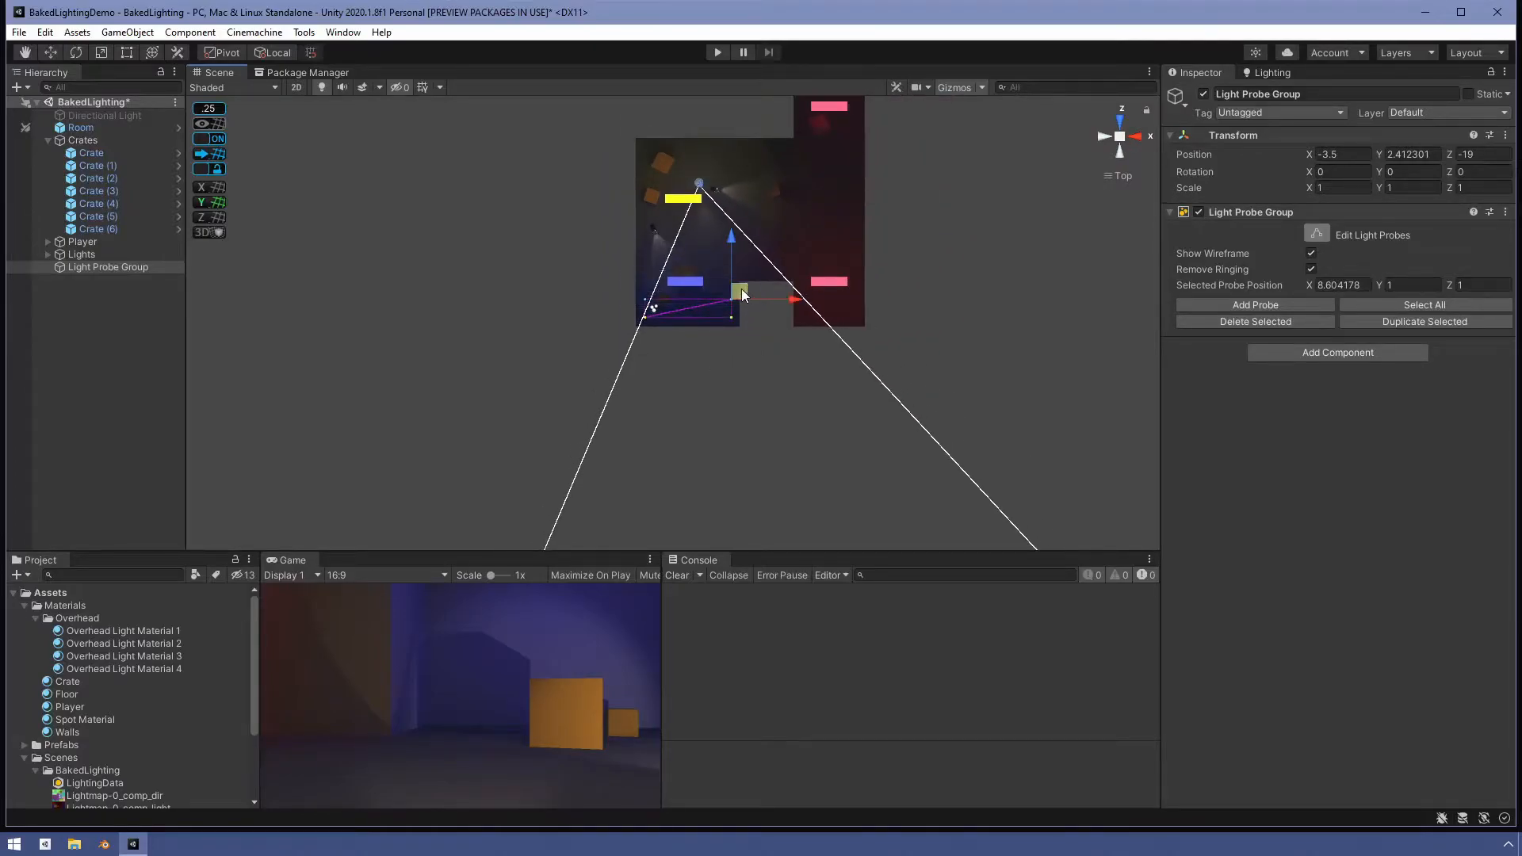
pyautogui.moveTo(740, 289); pyautogui.dragTo(734, 90)
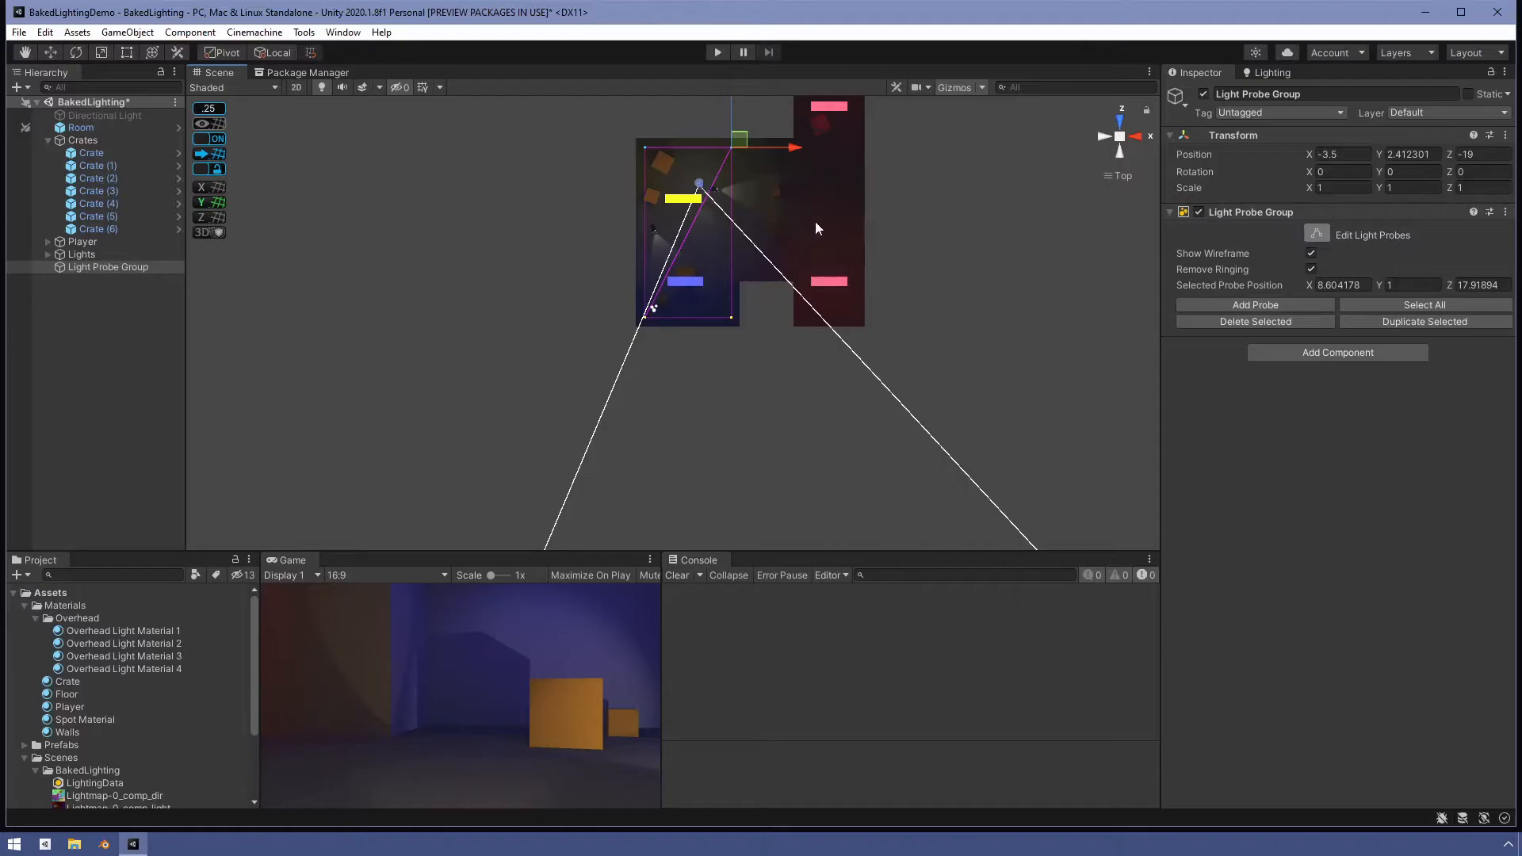
# - Select the top layer of light probes and raise it to a height of about 3.9
pyautogui.scroll(-5, 710, 216)
pyautogui.scroll(6, 721, 222)
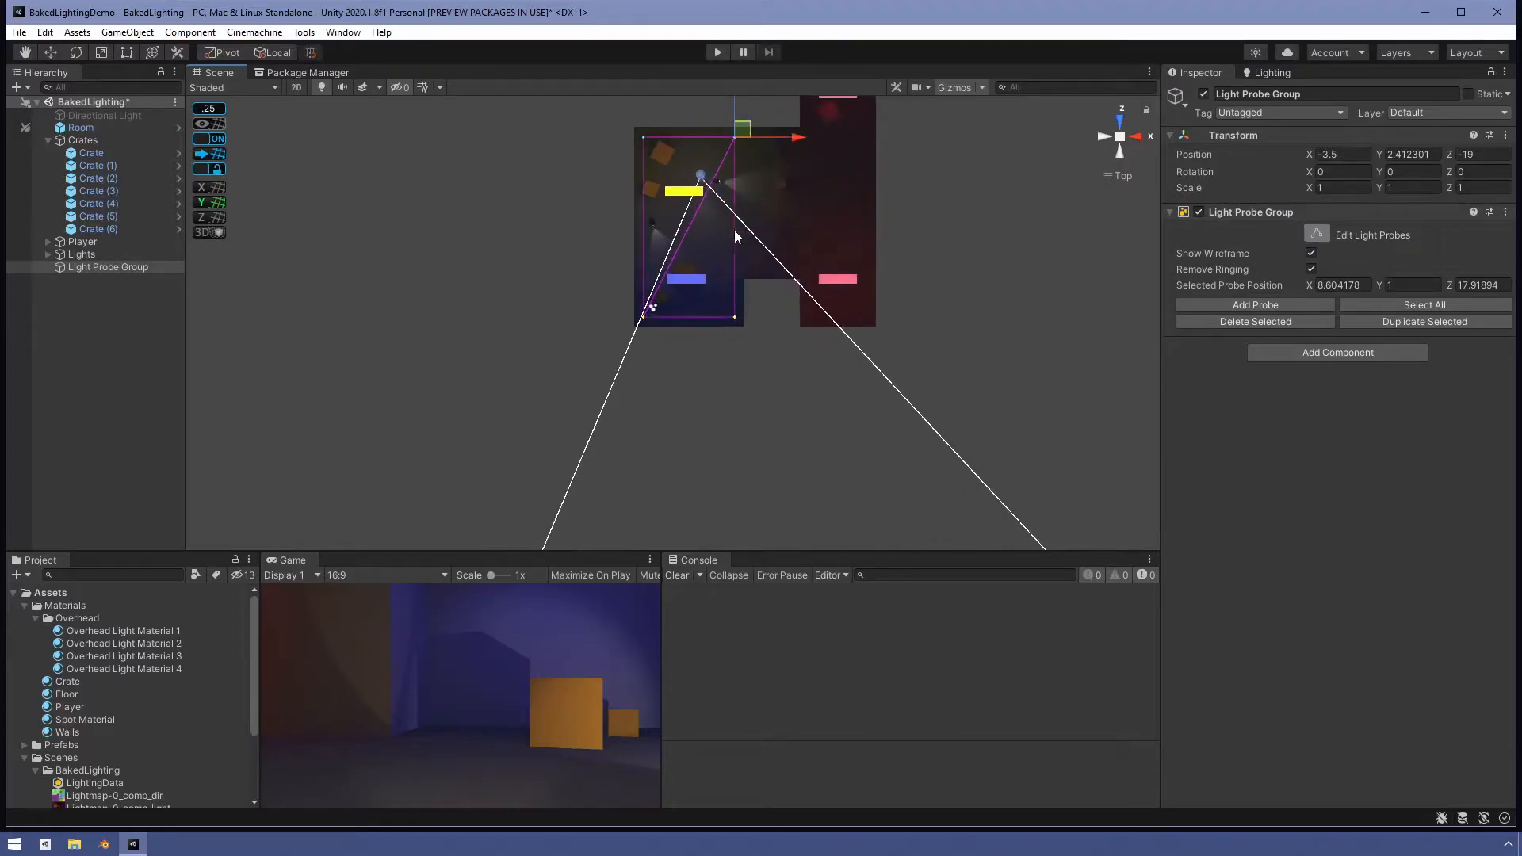
pyautogui.keyDown('alt'); pyautogui.moveTo(632, 349); pyautogui.dragTo(1038, 820); pyautogui.keyUp('alt')
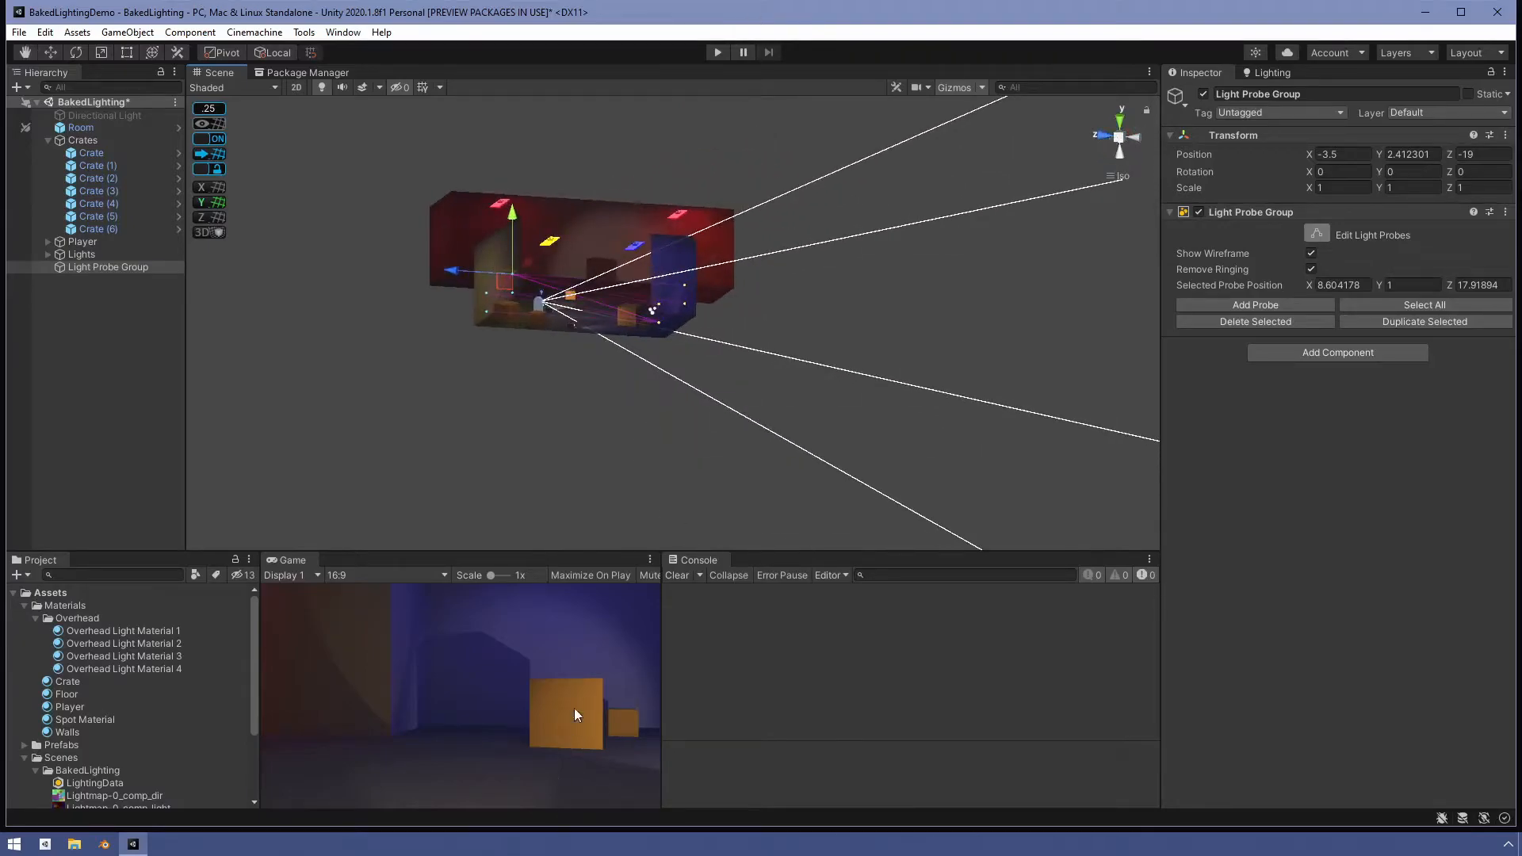
pyautogui.scroll(10, 635, 354)
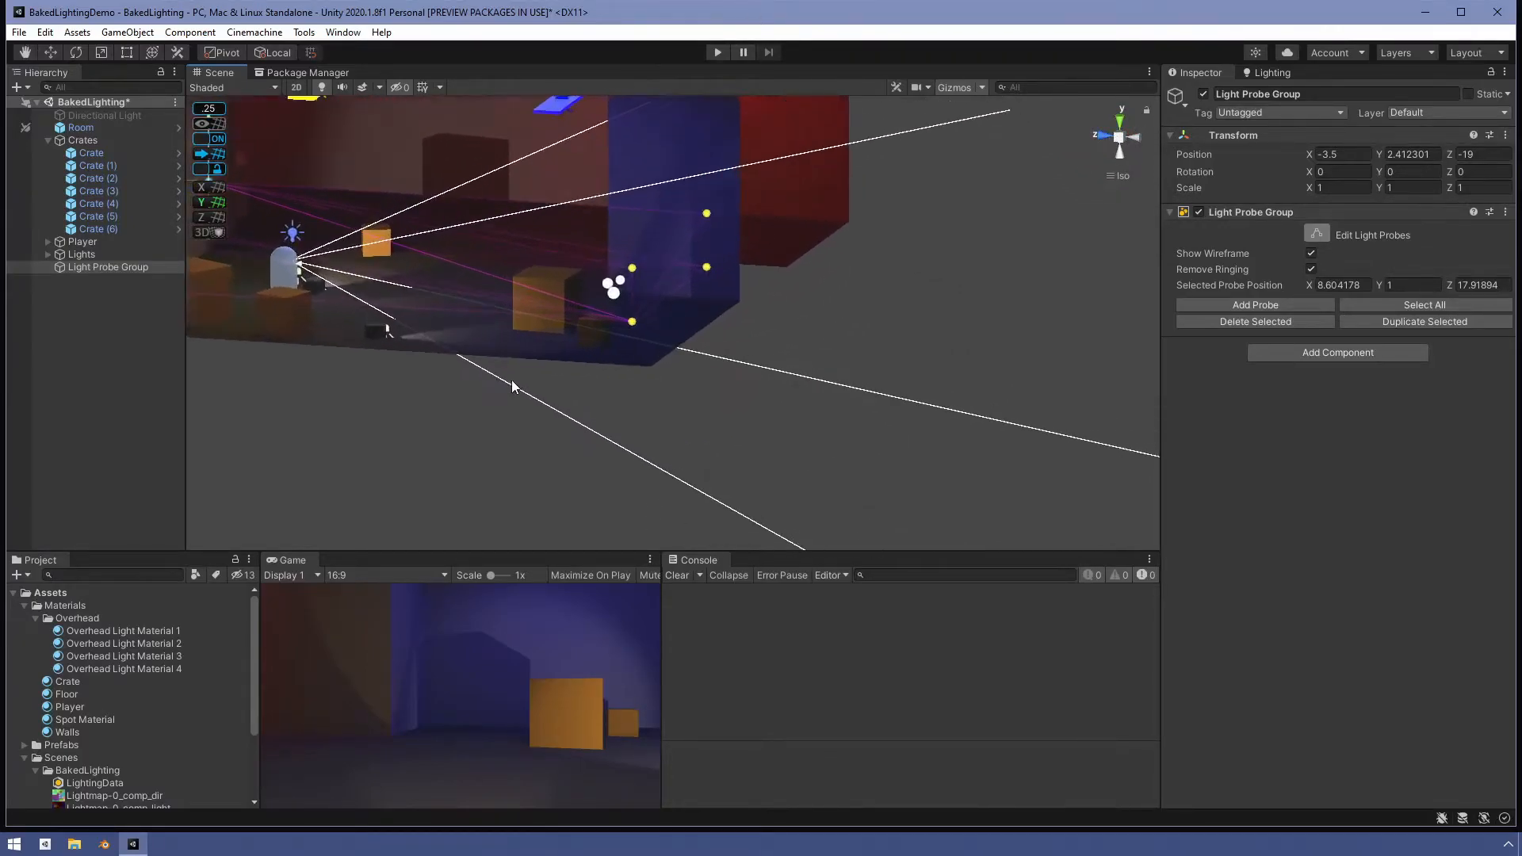
pyautogui.keyDown('alt'); pyautogui.moveTo(478, 400); pyautogui.dragTo(791, 366); pyautogui.keyUp('alt')
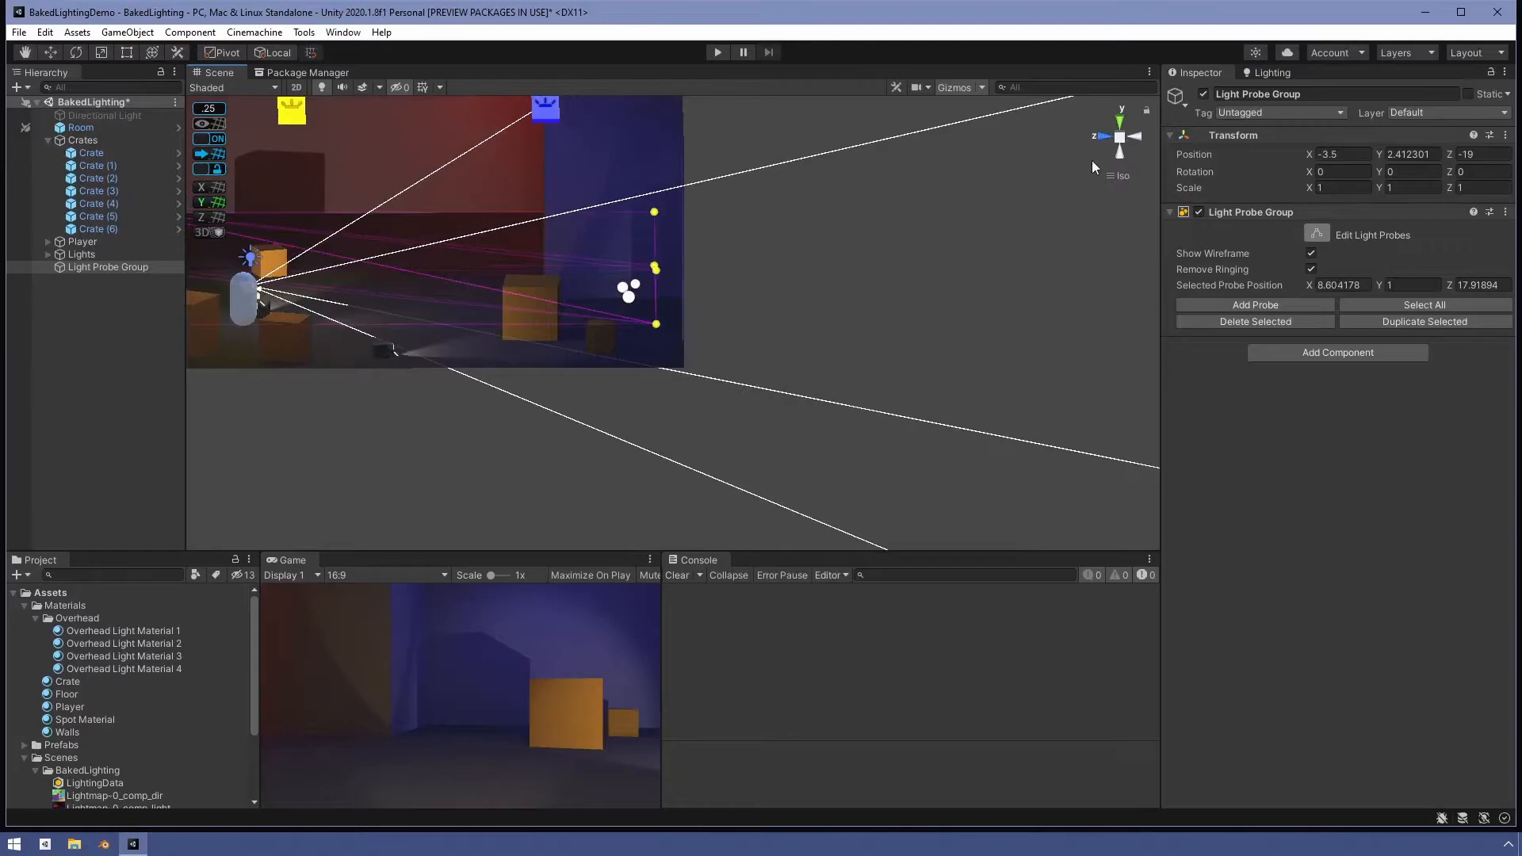
pyautogui.click(1105, 136)
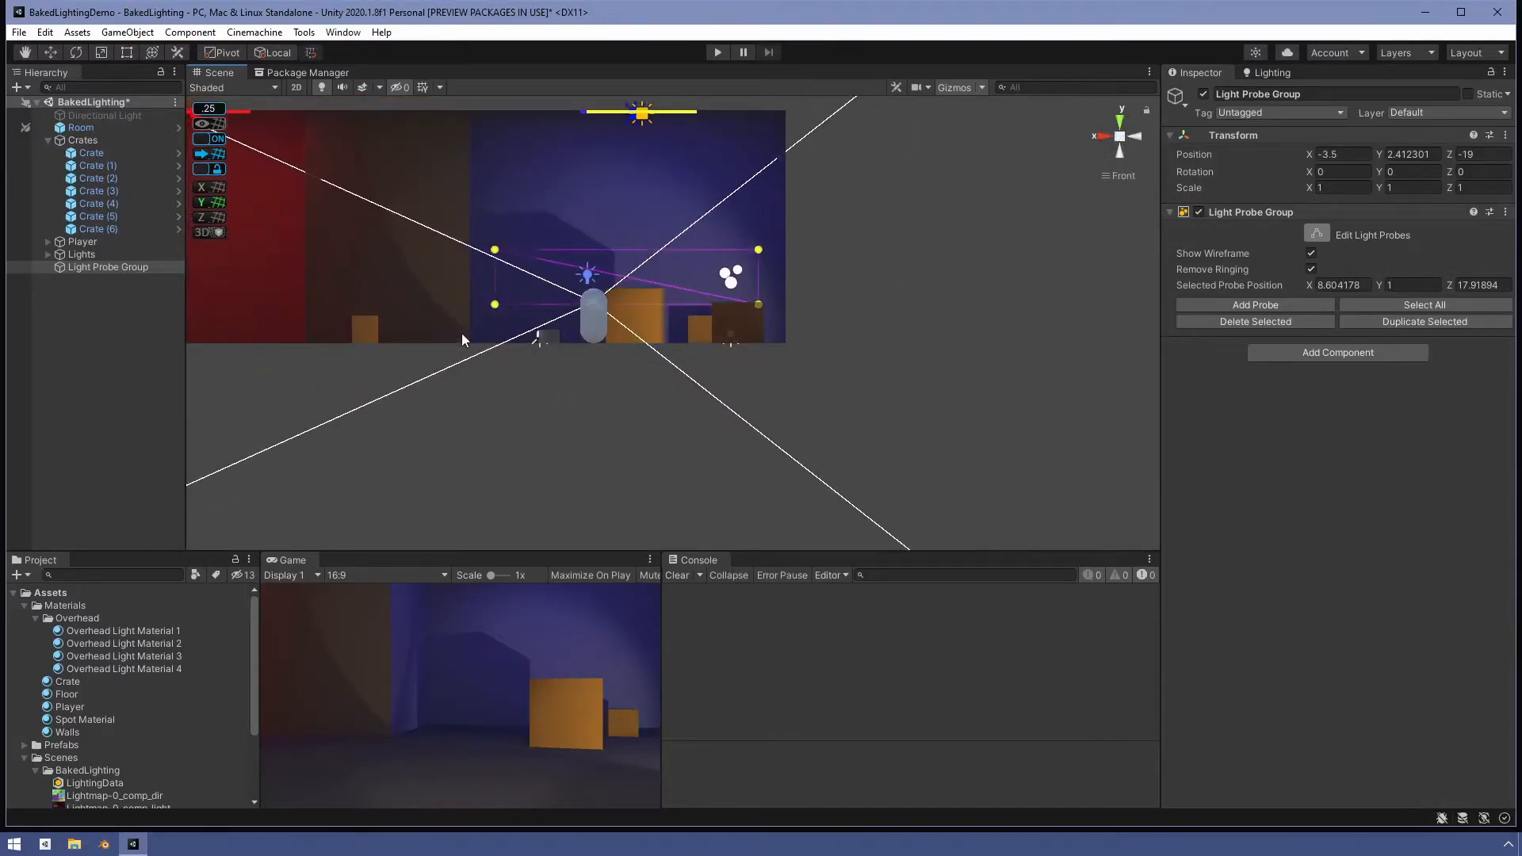
pyautogui.moveTo(466, 278); pyautogui.dragTo(815, 320)
pyautogui.moveTo(495, 248); pyautogui.dragTo(494, 272)
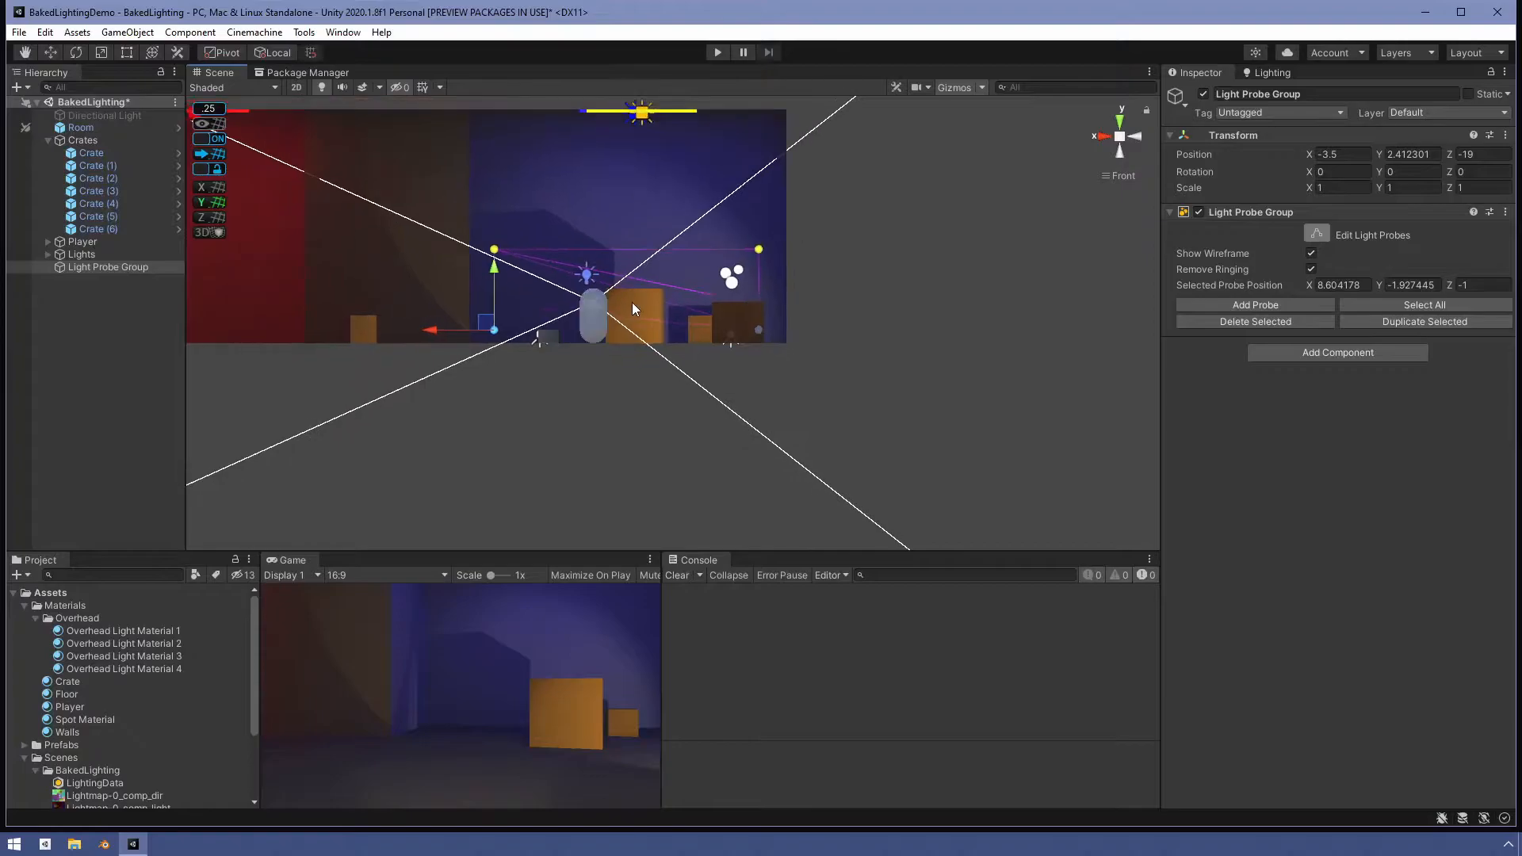
pyautogui.scroll(-2, 635, 305)
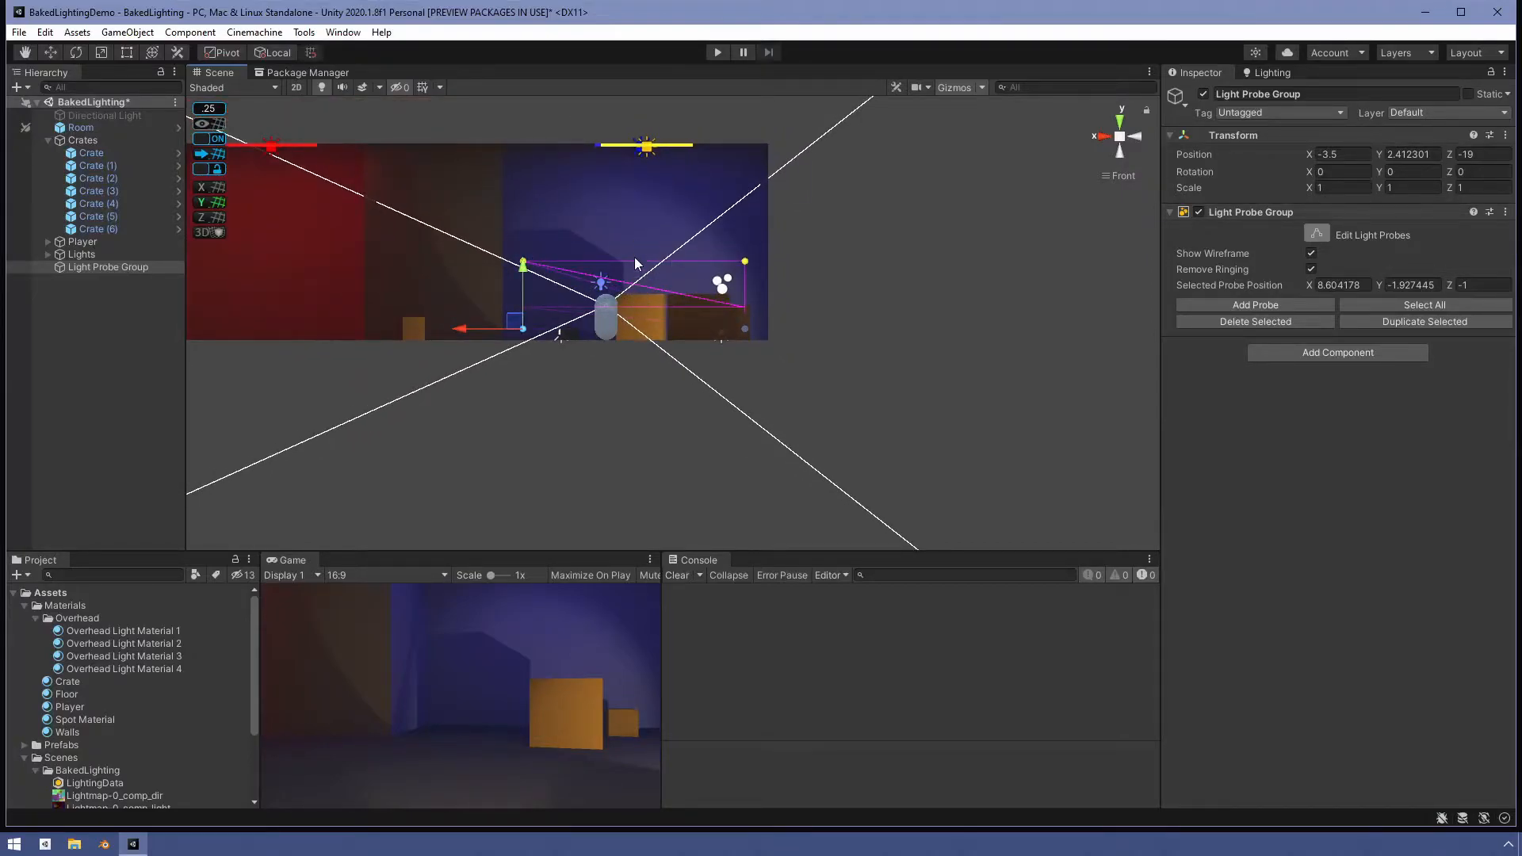
pyautogui.moveTo(511, 228); pyautogui.dragTo(748, 273)
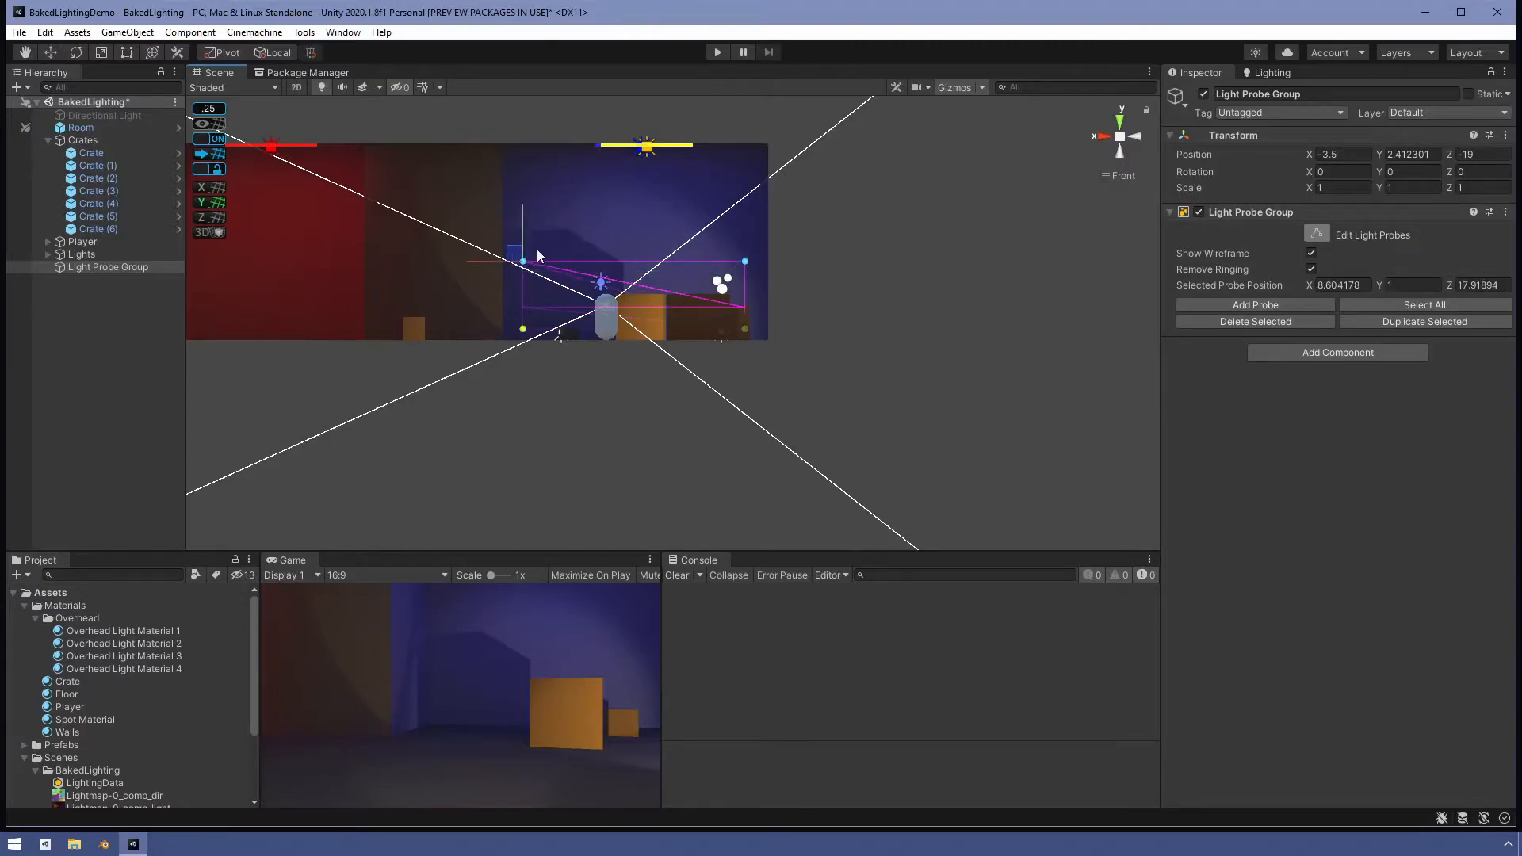
pyautogui.scroll(2, 529, 206)
pyautogui.scroll(-3, 529, 208)
pyautogui.moveTo(529, 205); pyautogui.dragTo(530, 136)
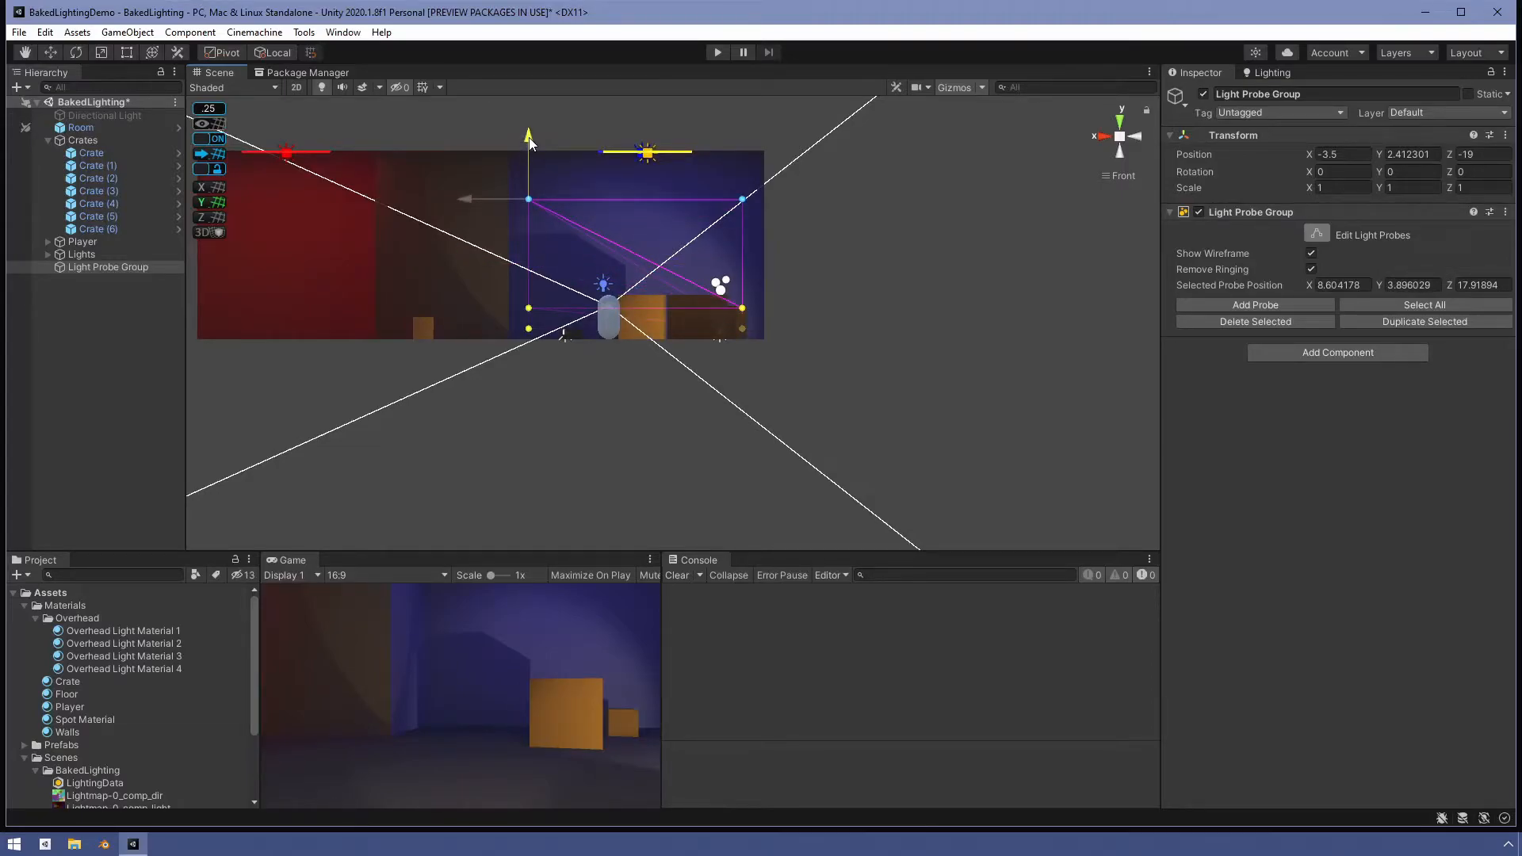
pyautogui.moveTo(748, 302)
pyautogui.keyDown('alt'); pyautogui.mouseDown()
pyautogui.moveTo(705, 385)
pyautogui.moveTo(558, 358)
pyautogui.moveTo(769, 329)
pyautogui.moveTo(742, 325)
pyautogui.moveTo(741, 309)
pyautogui.mouseUp(); pyautogui.keyUp('alt')
# - Move the selected far-side probes along X to about 15.5 into the red room
pyautogui.scroll(-5, 652, 344)
pyautogui.keyDown('alt'); pyautogui.moveTo(621, 368); pyautogui.dragTo(620, 530); pyautogui.keyUp('alt')
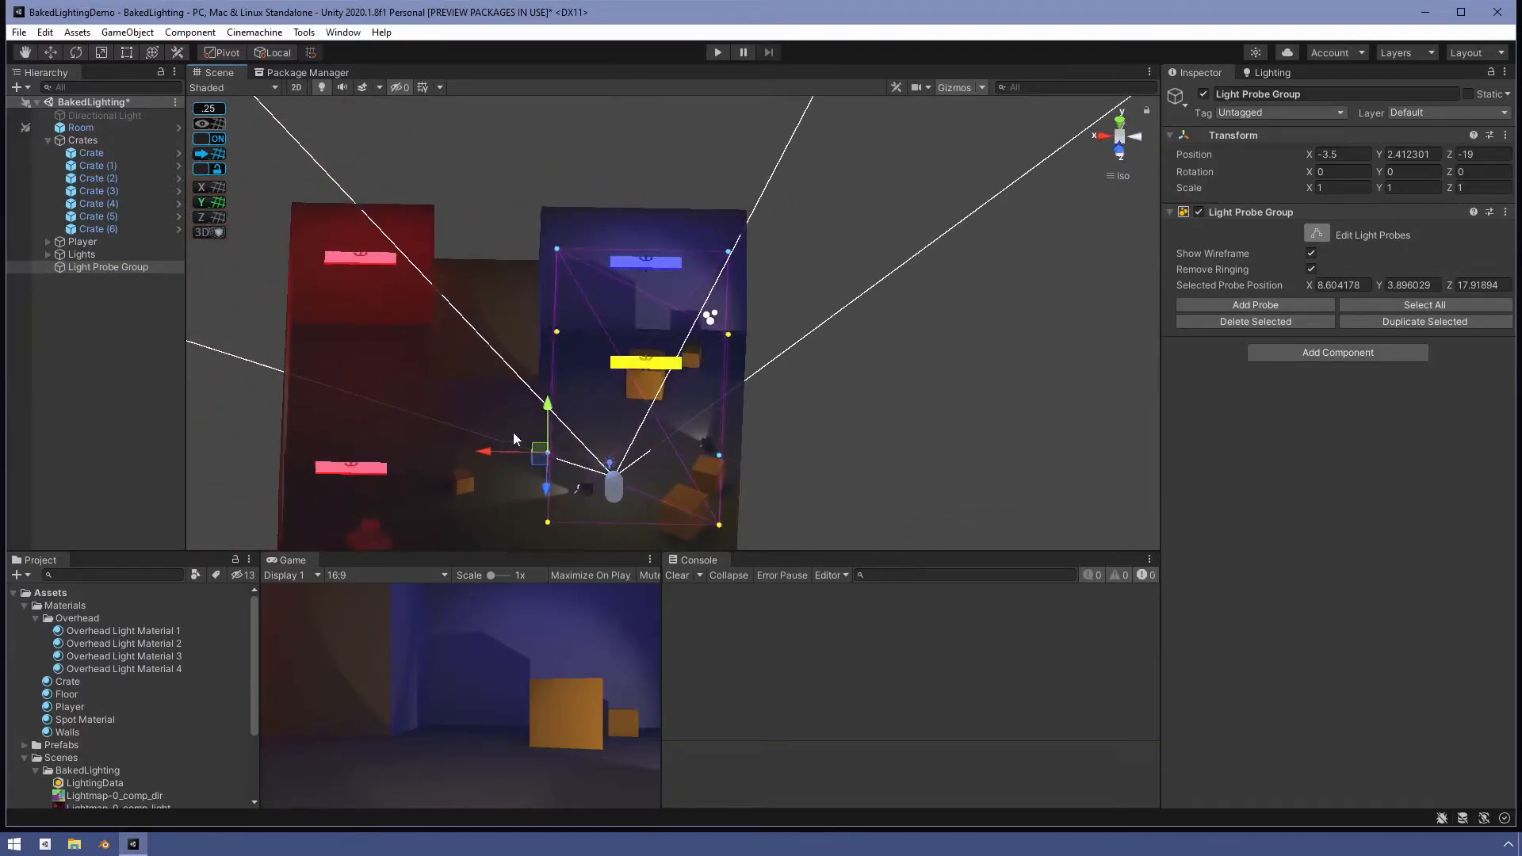
pyautogui.scroll(-3, 511, 473)
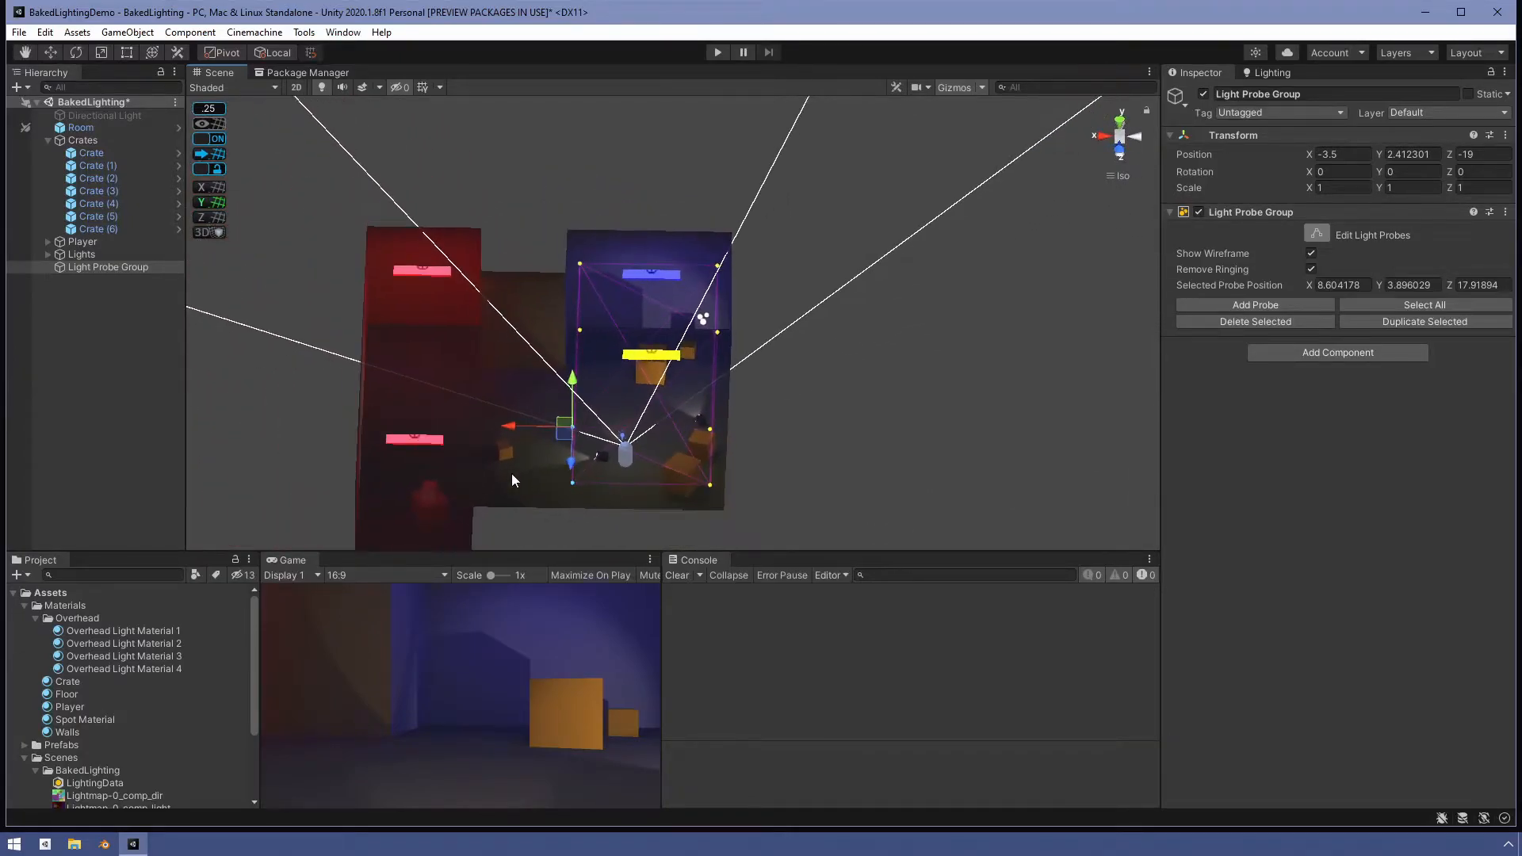
pyautogui.moveTo(508, 425); pyautogui.dragTo(412, 436)
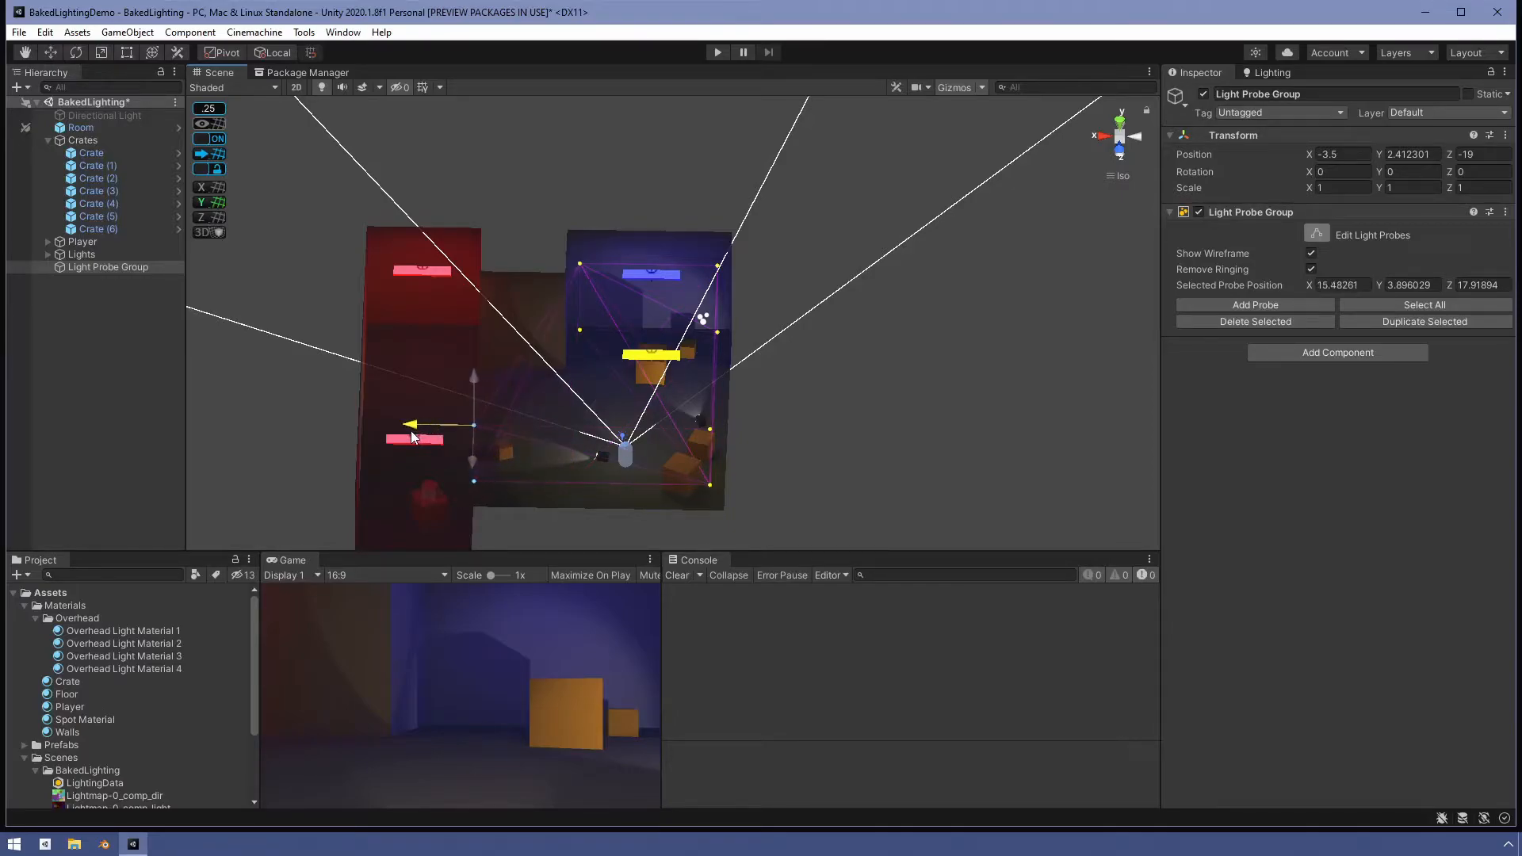
# - Duplicate the probe at the blue room's near right corner and move the copy along Z to about 4.2
pyautogui.keyDown('alt'); pyautogui.moveTo(686, 492); pyautogui.dragTo(412, 388); pyautogui.keyUp('alt')
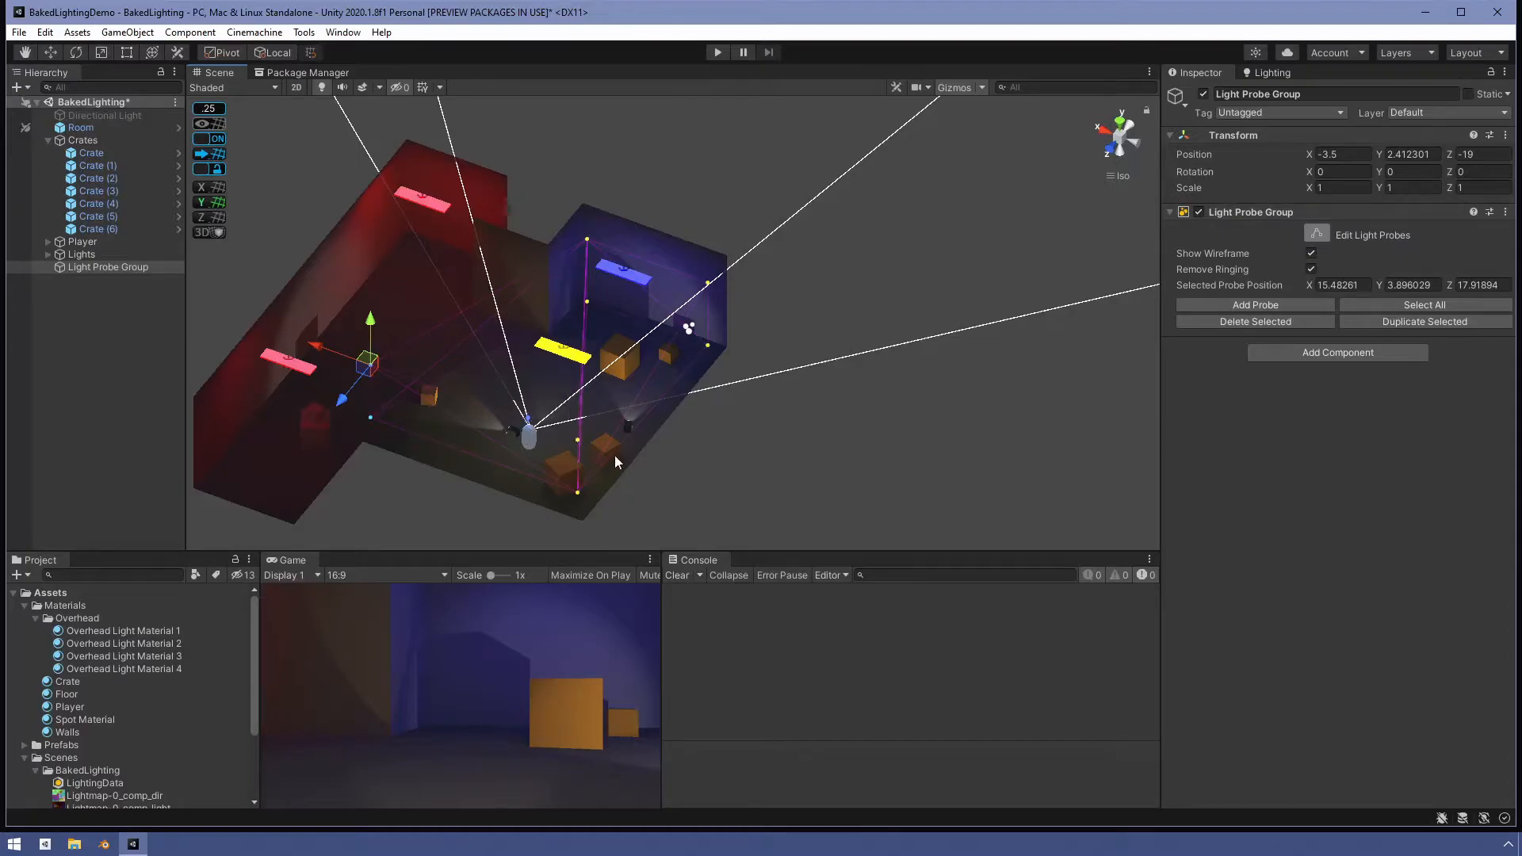
pyautogui.keyDown('alt'); pyautogui.moveTo(610, 373); pyautogui.dragTo(563, 332); pyautogui.keyUp('alt')
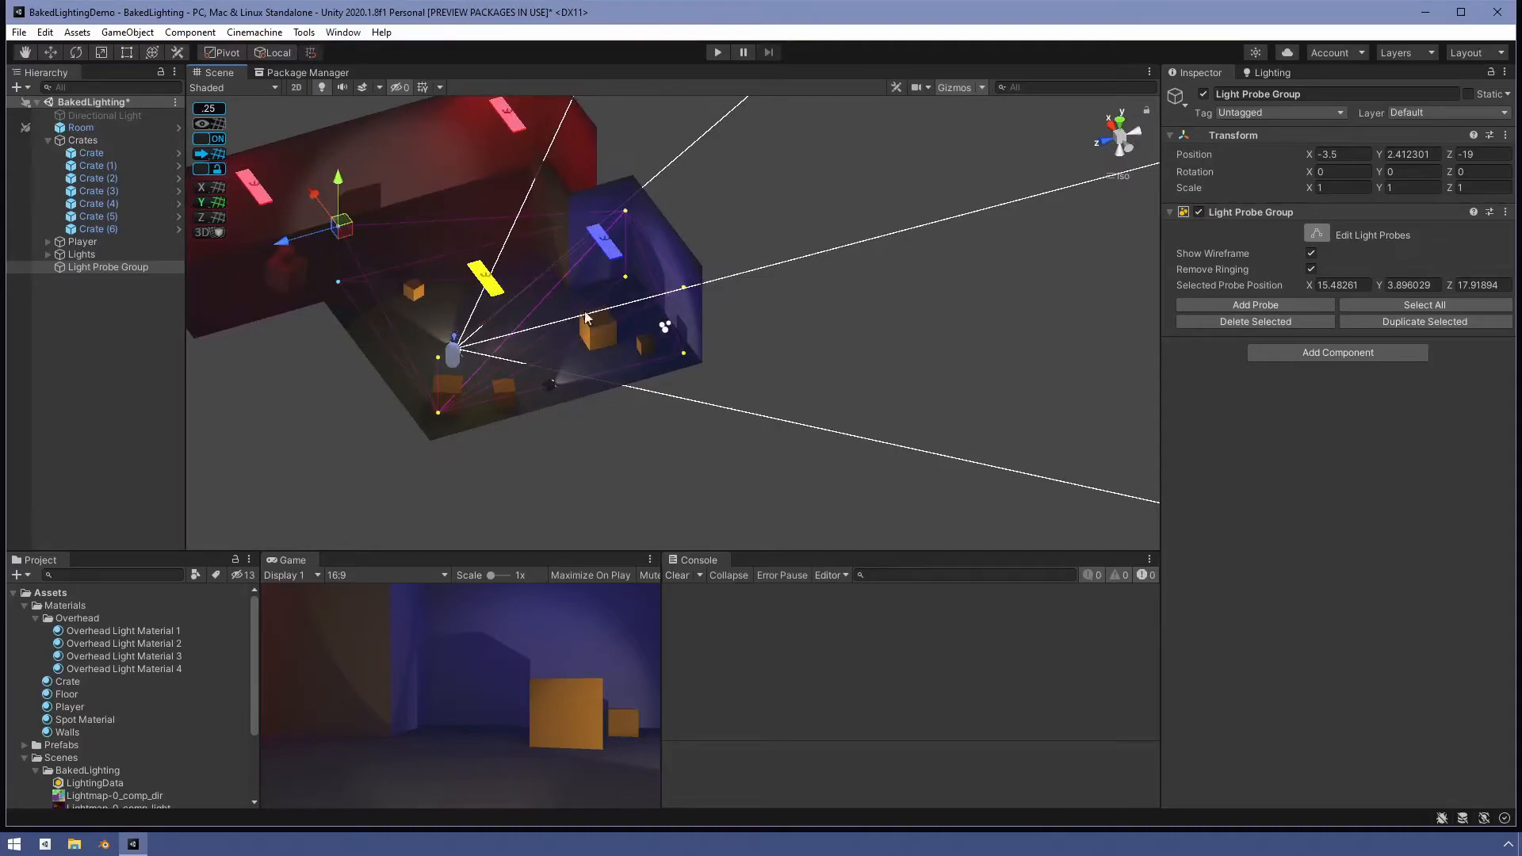
pyautogui.keyDown('alt'); pyautogui.moveTo(512, 334); pyautogui.dragTo(488, 411); pyautogui.keyUp('alt')
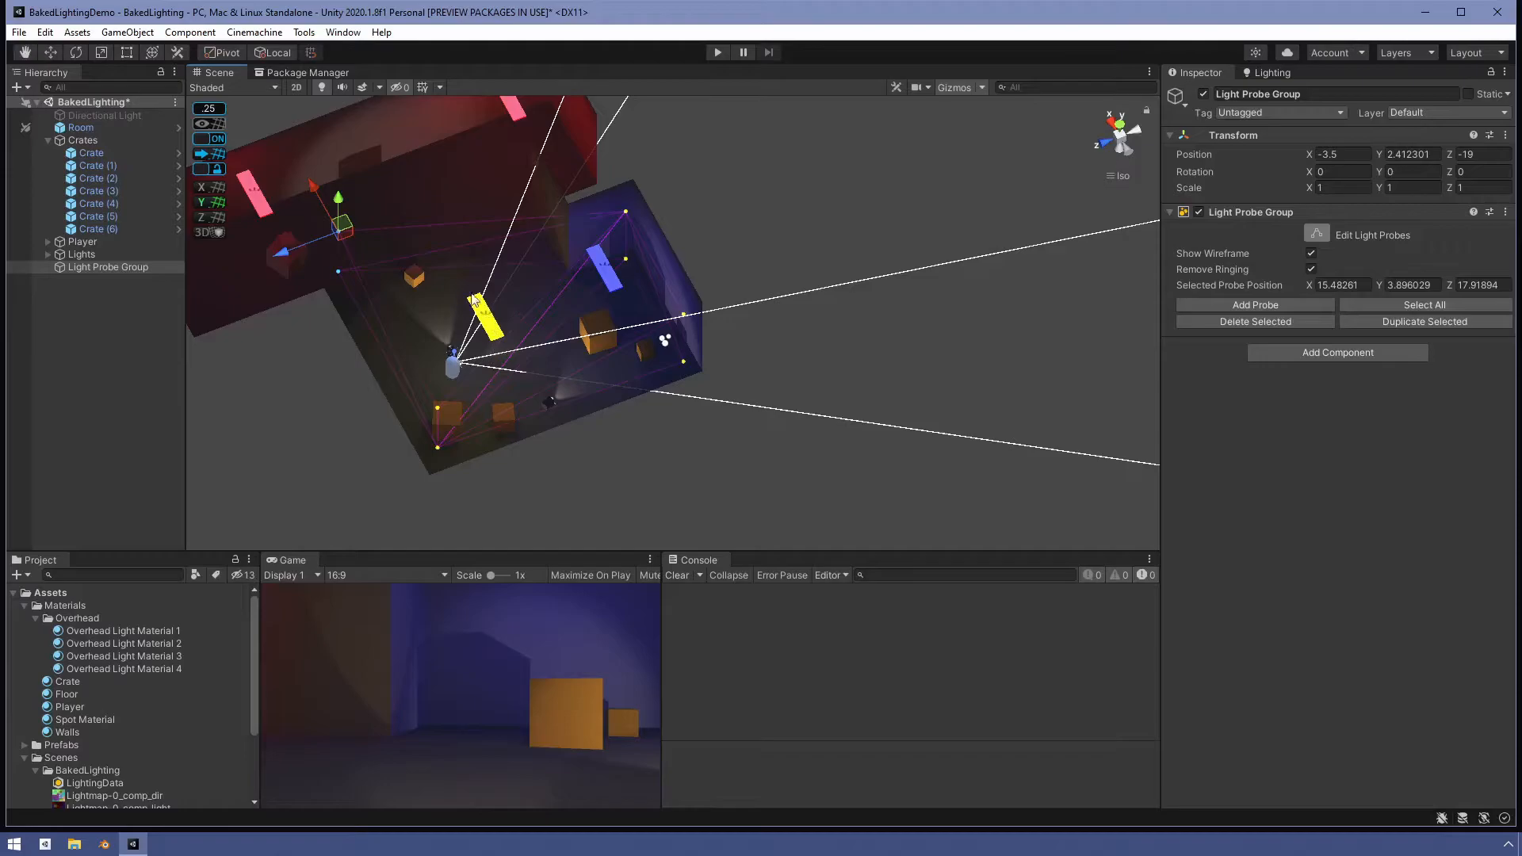
pyautogui.keyDown('alt'); pyautogui.moveTo(646, 282); pyautogui.dragTo(558, 341); pyautogui.keyUp('alt')
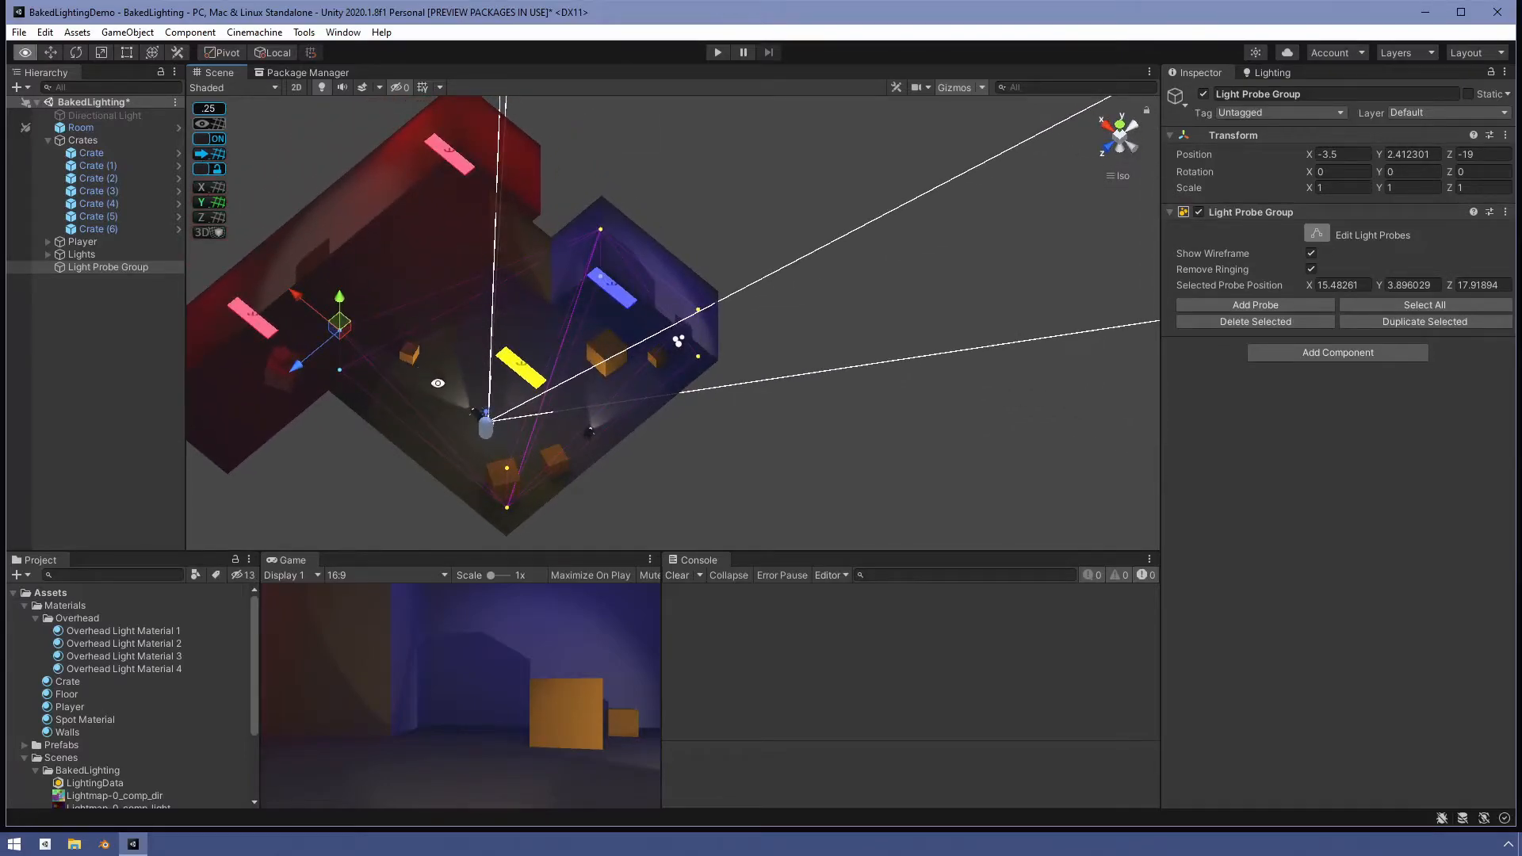
pyautogui.keyDown('alt'); pyautogui.moveTo(443, 392); pyautogui.dragTo(658, 310); pyautogui.keyUp('alt')
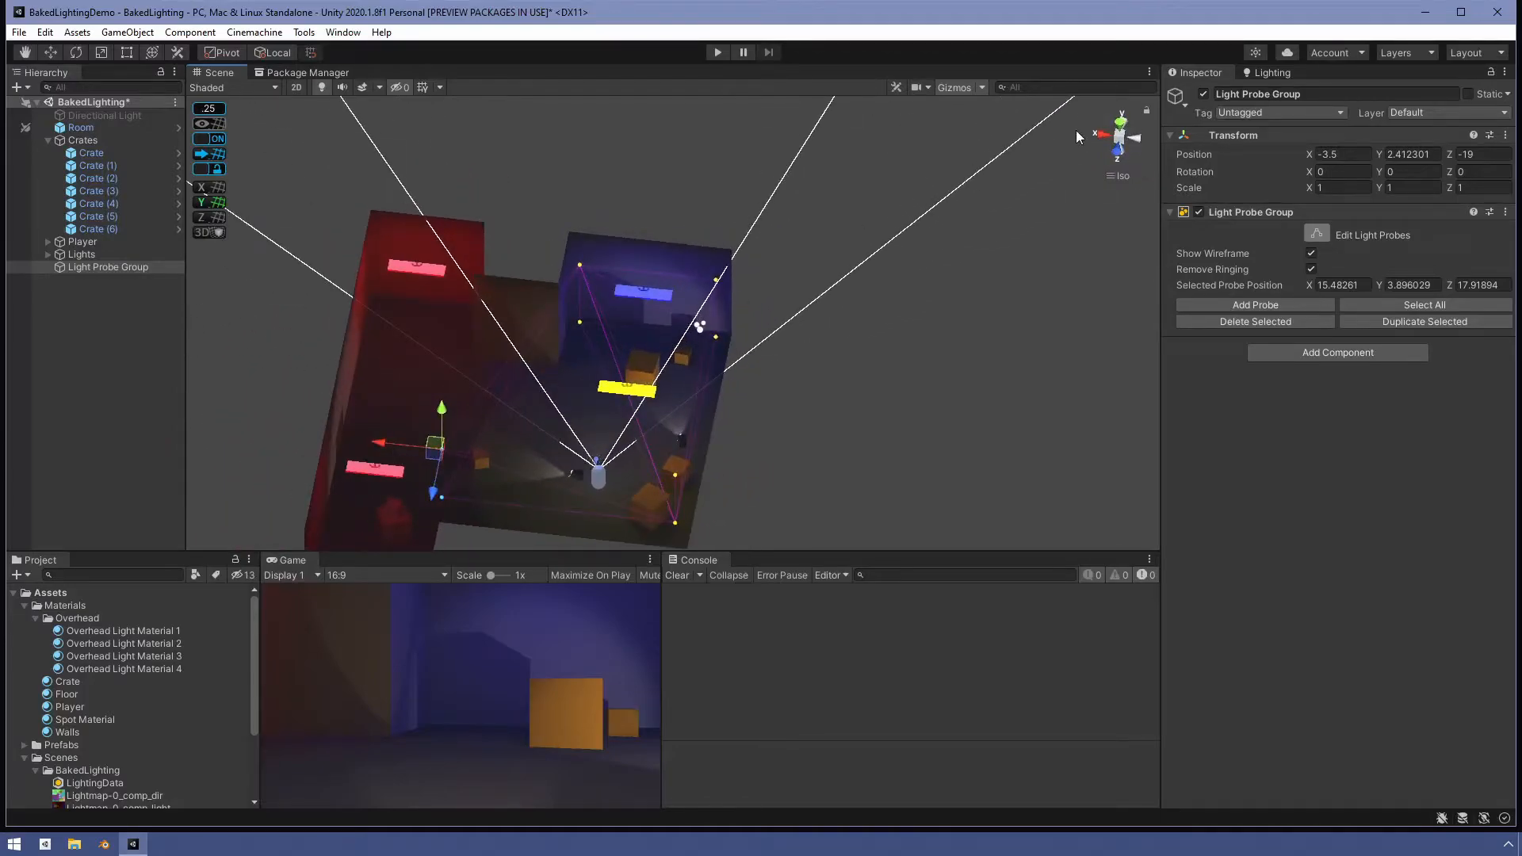
pyautogui.click(1119, 124)
pyautogui.scroll(-3, 785, 232)
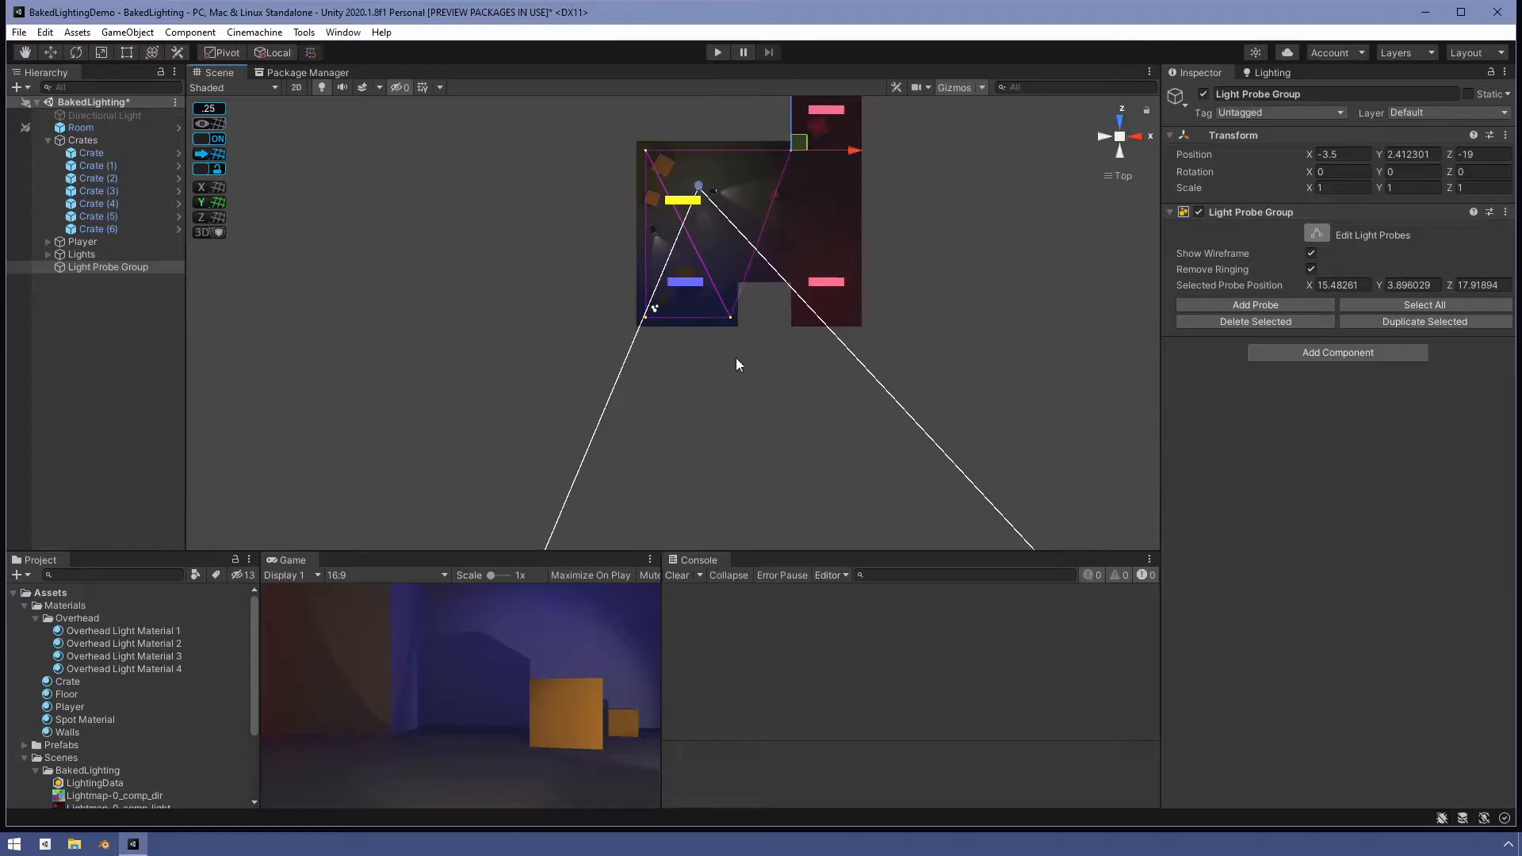
pyautogui.click(727, 314)
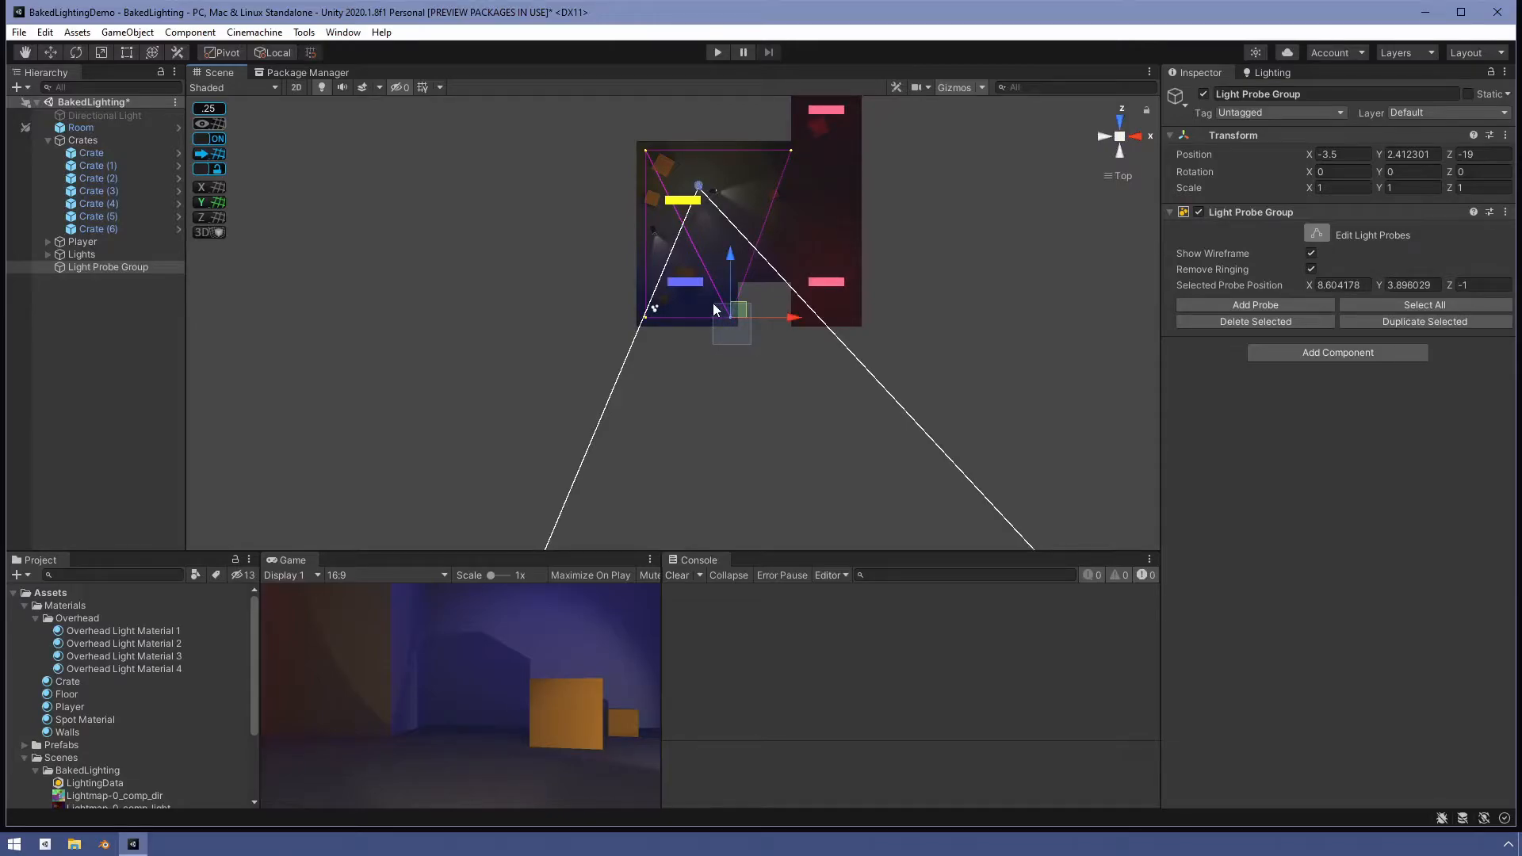
pyautogui.click(1389, 321)
pyautogui.moveTo(730, 254); pyautogui.dragTo(731, 214)
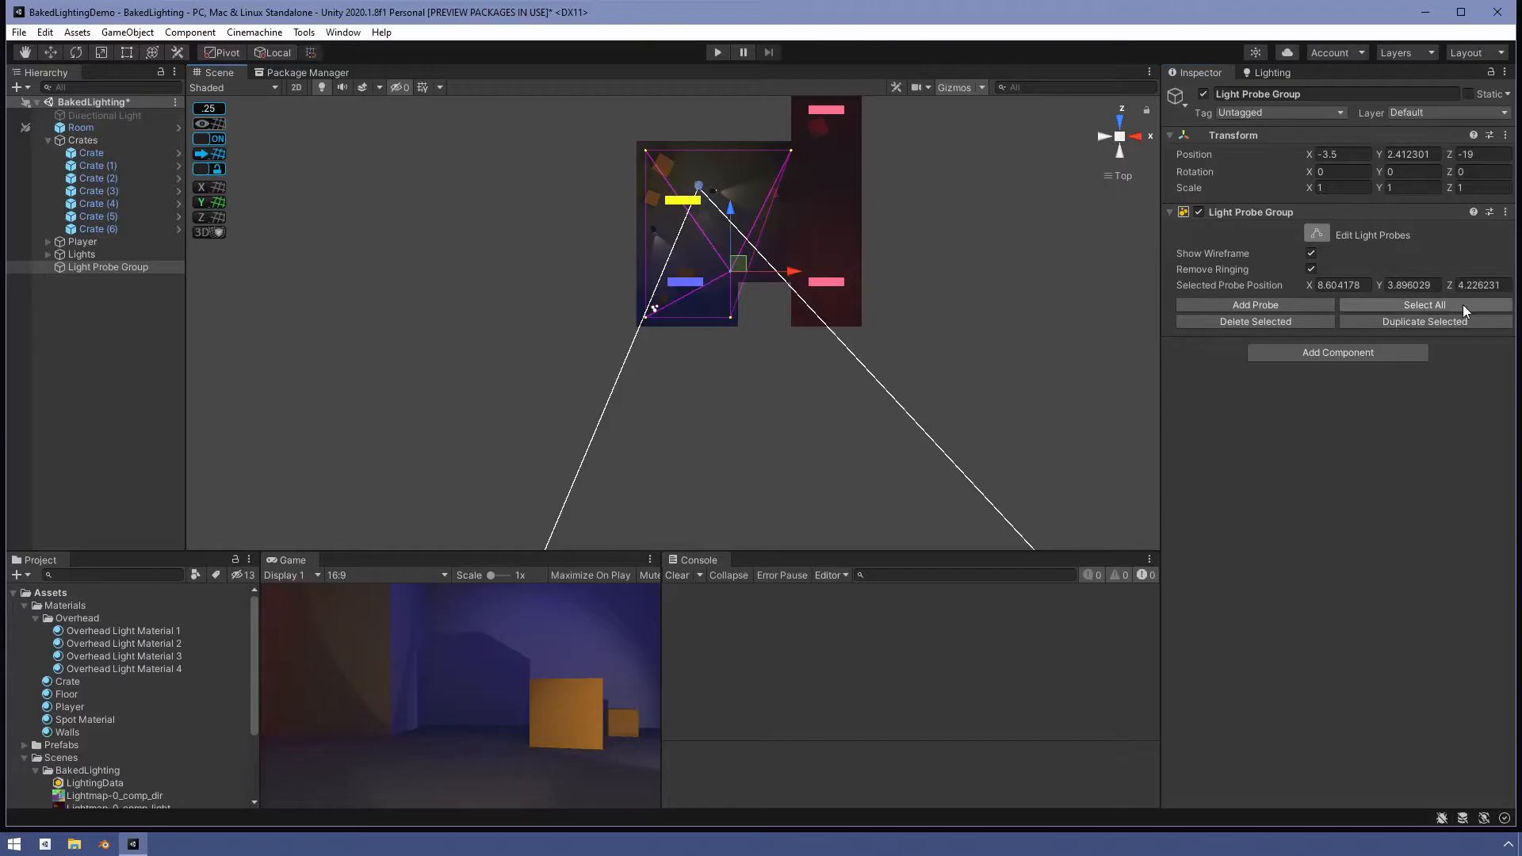
# - Duplicate that probe twice, moving one copy along X to about 16.3 and the next along Z to about -1
pyautogui.click(1457, 326)
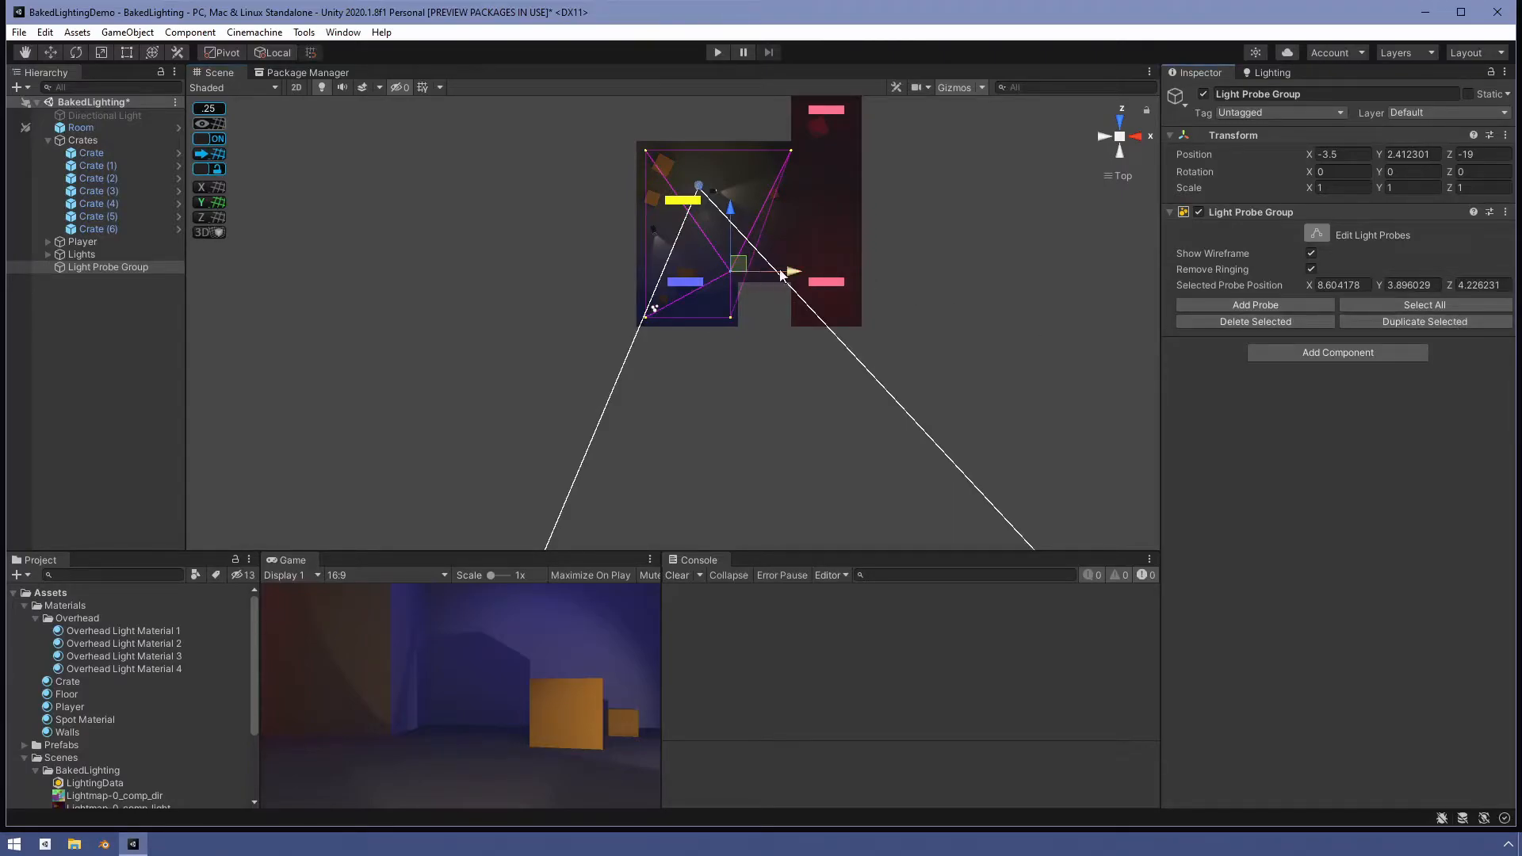
pyautogui.moveTo(792, 273); pyautogui.dragTo(861, 270)
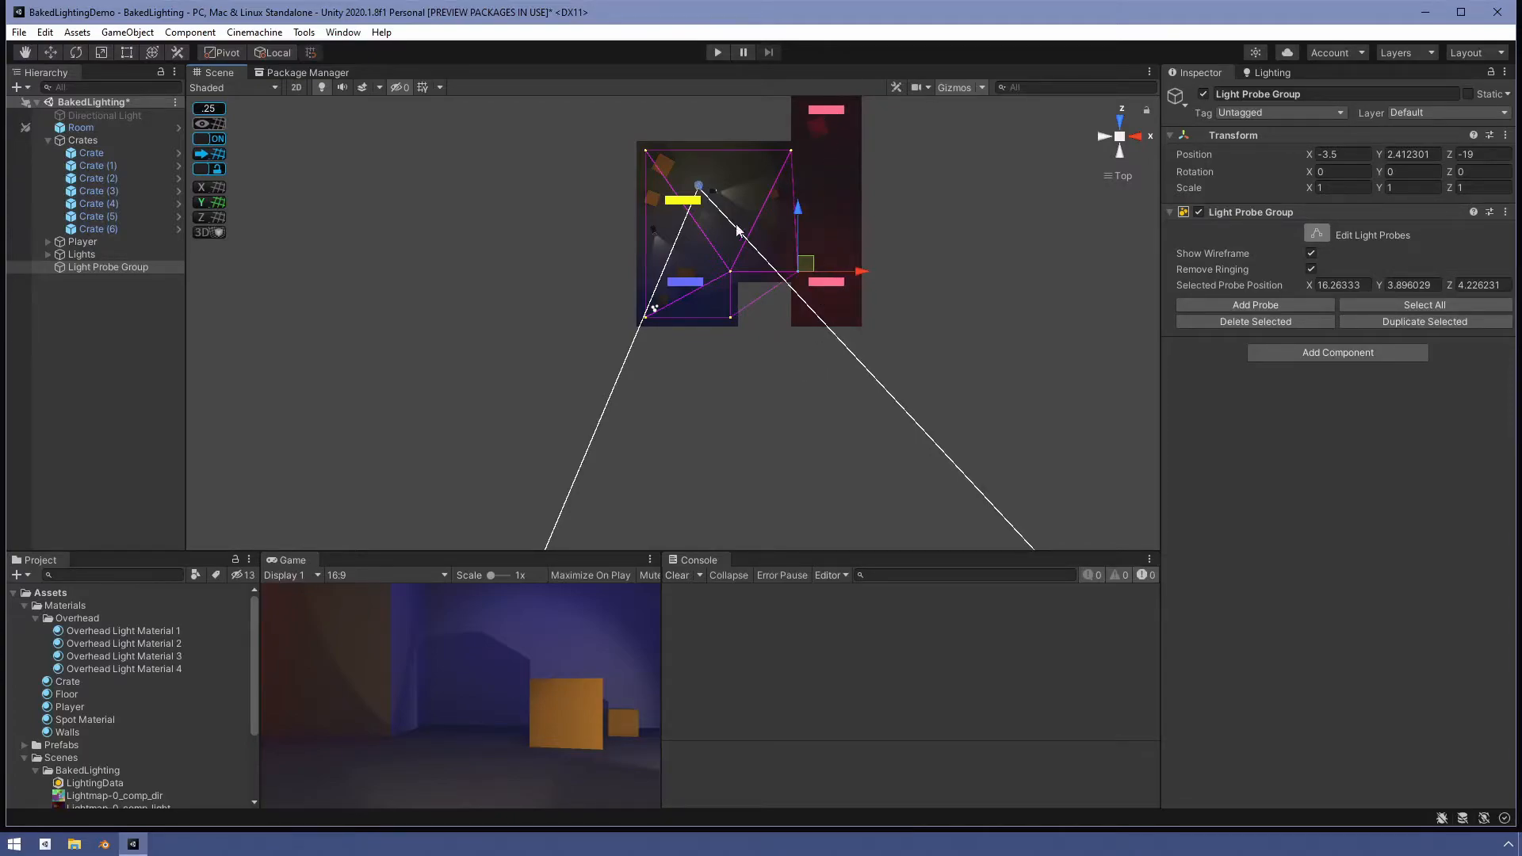
pyautogui.click(1434, 319)
pyautogui.moveTo(798, 206); pyautogui.dragTo(798, 255)
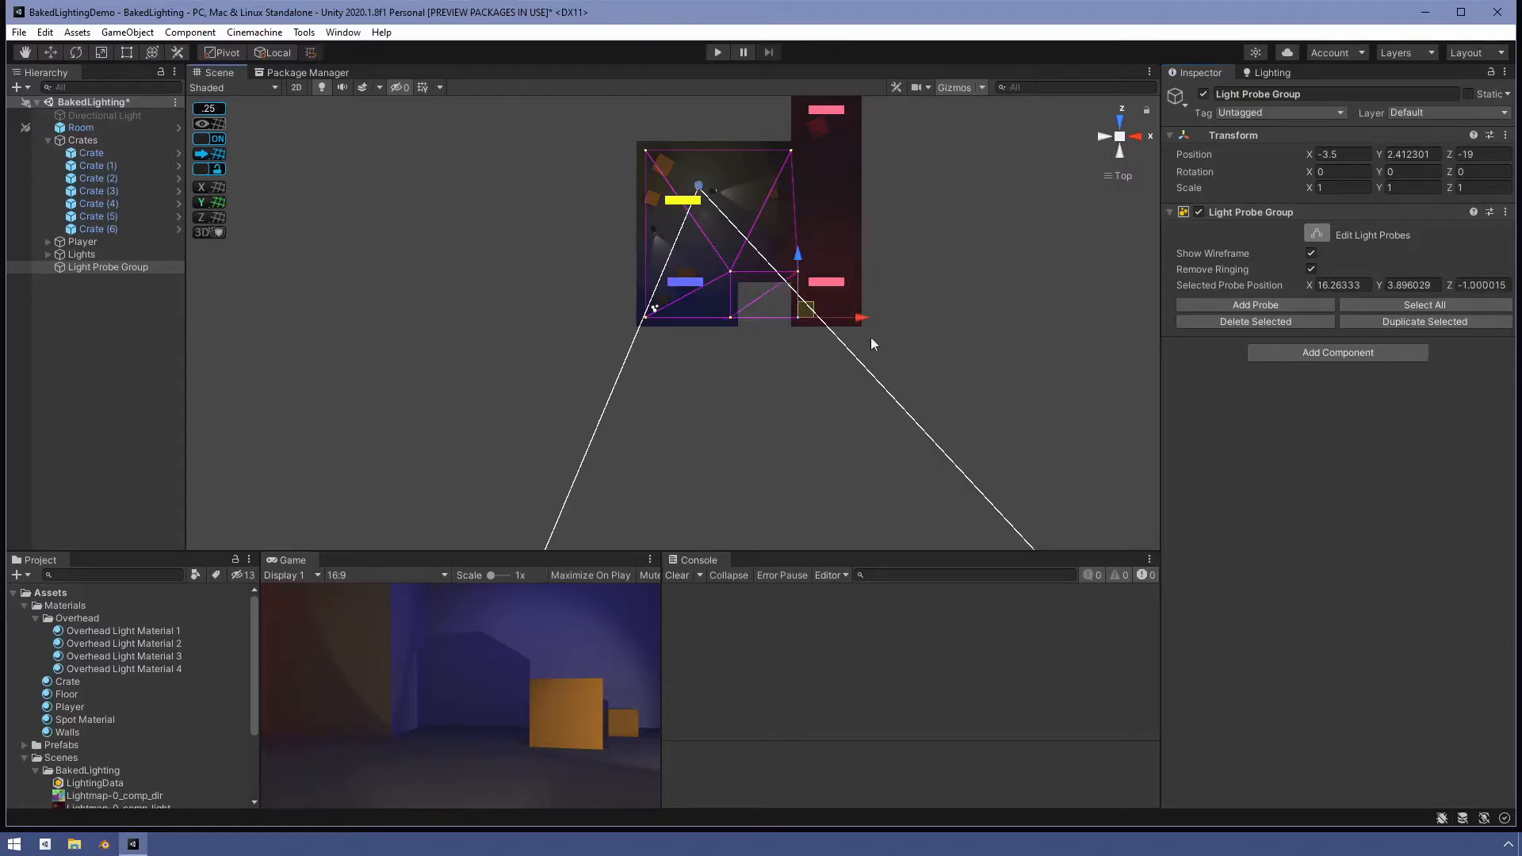
# - Duplicate the probe again and move the copy along X to about 22.8 and along Z to about 28.3
pyautogui.click(1375, 326)
pyautogui.moveTo(861, 318); pyautogui.dragTo(916, 319)
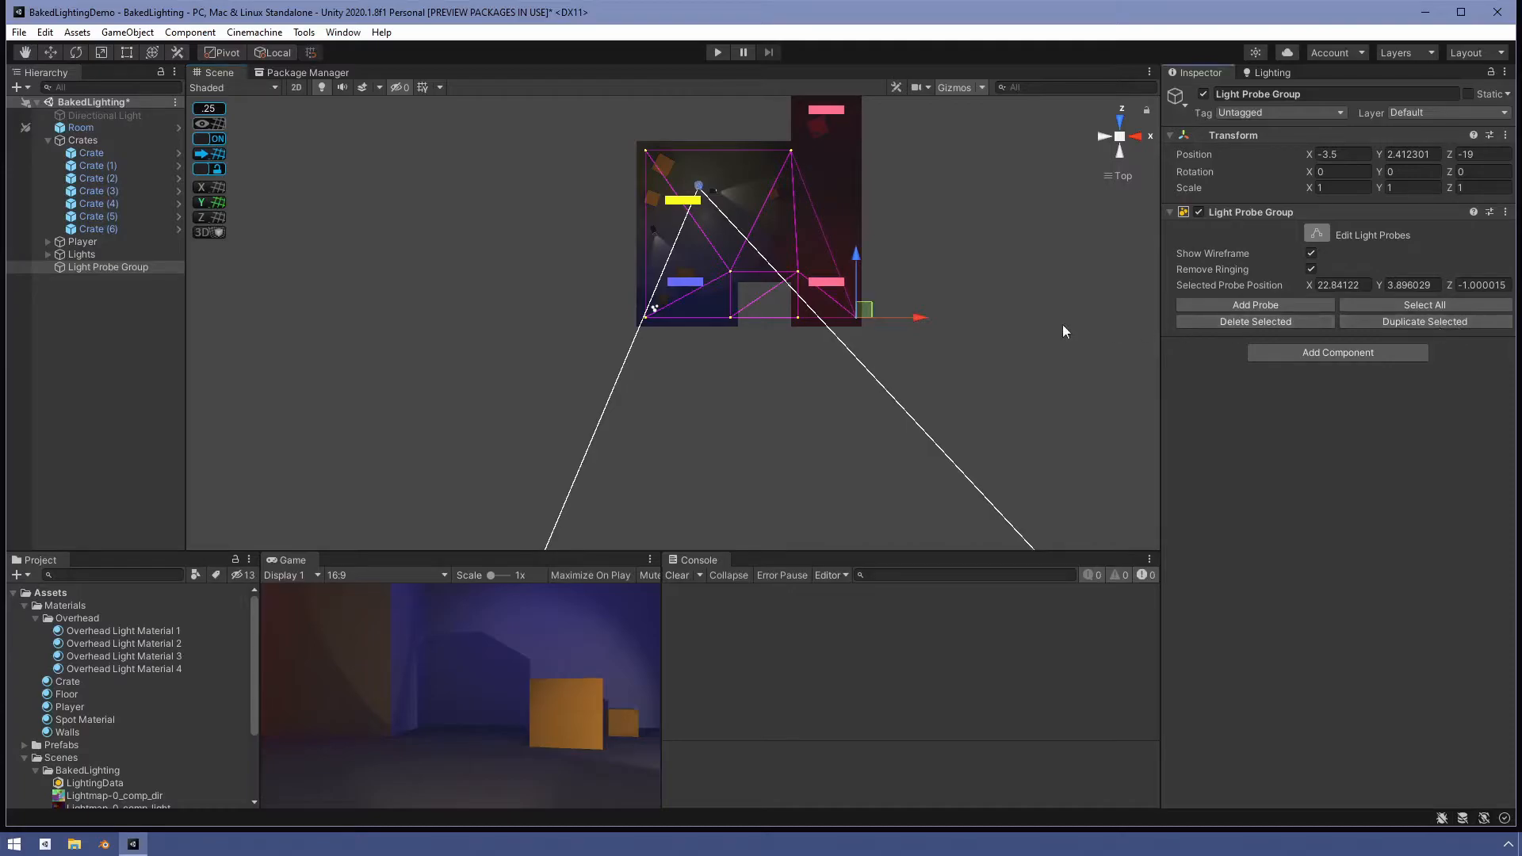
pyautogui.moveTo(857, 261); pyautogui.dragTo(856, 45)
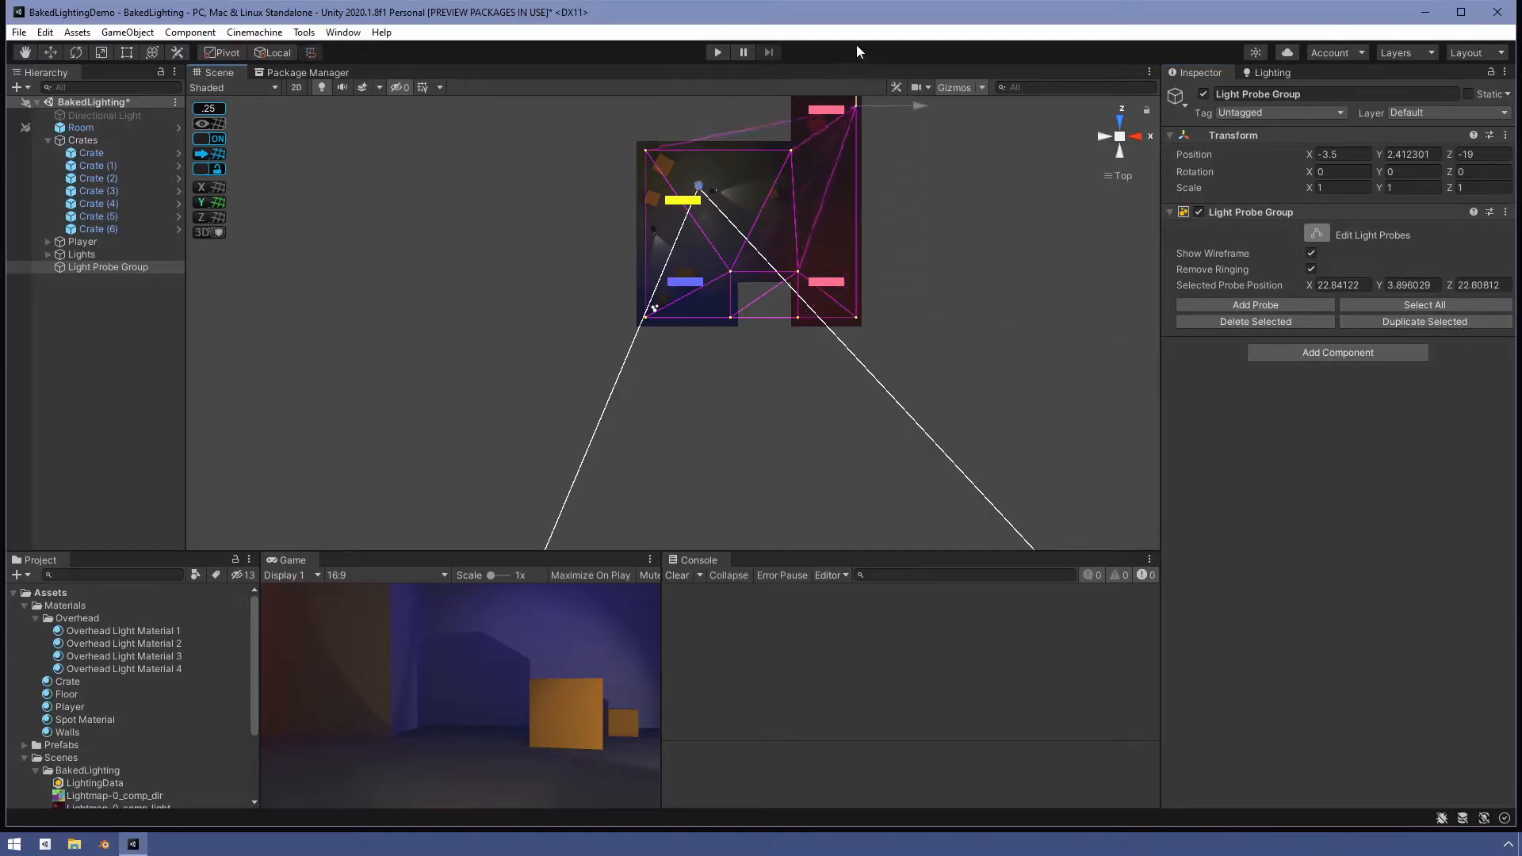
pyautogui.scroll(-2, 873, 274)
pyautogui.scroll(-1, 873, 218)
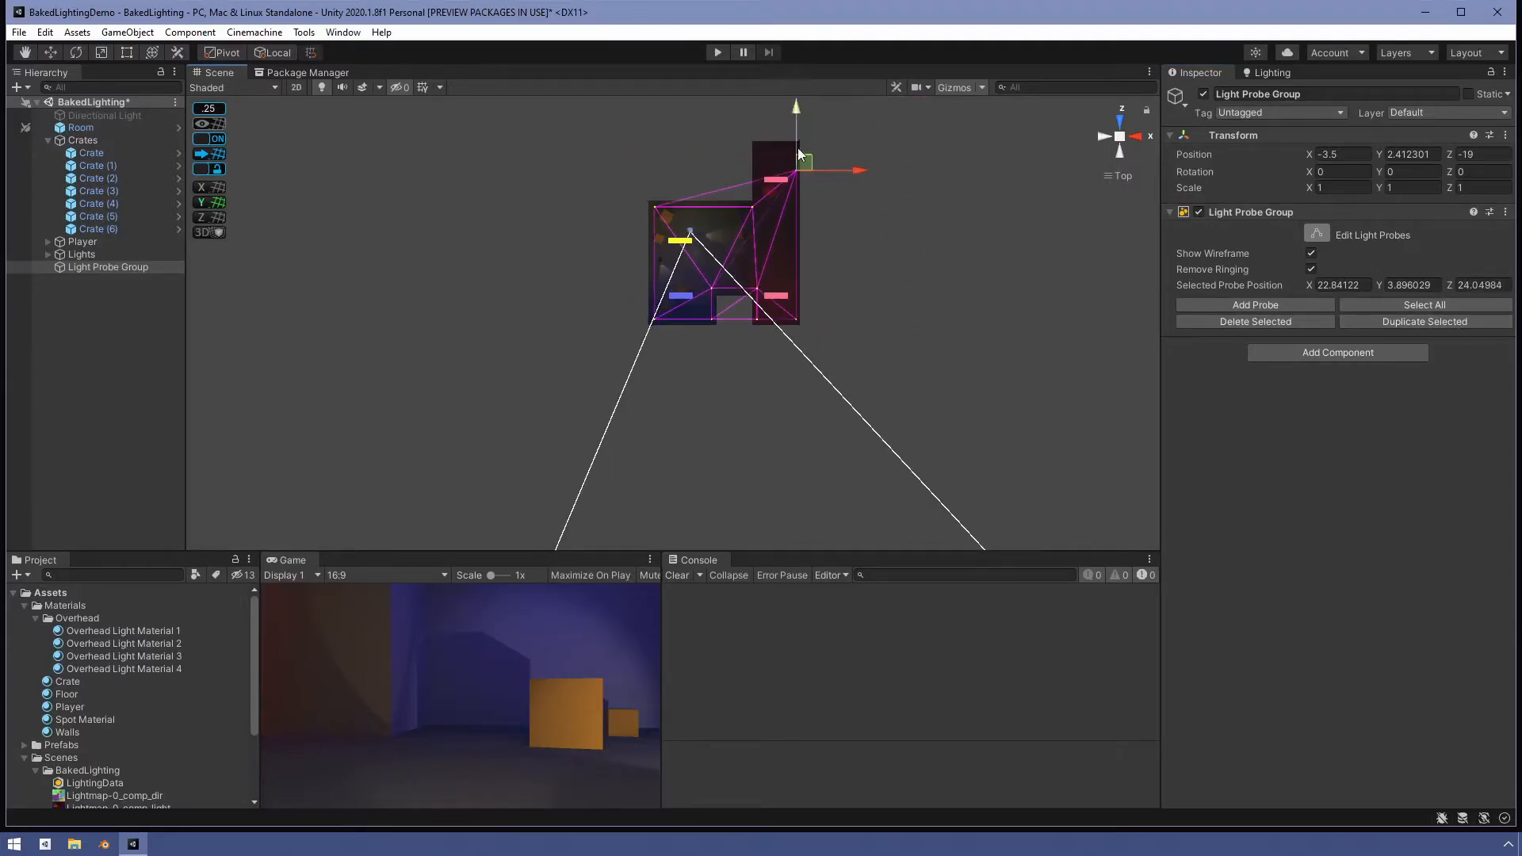
pyautogui.moveTo(796, 108); pyautogui.dragTo(796, 85)
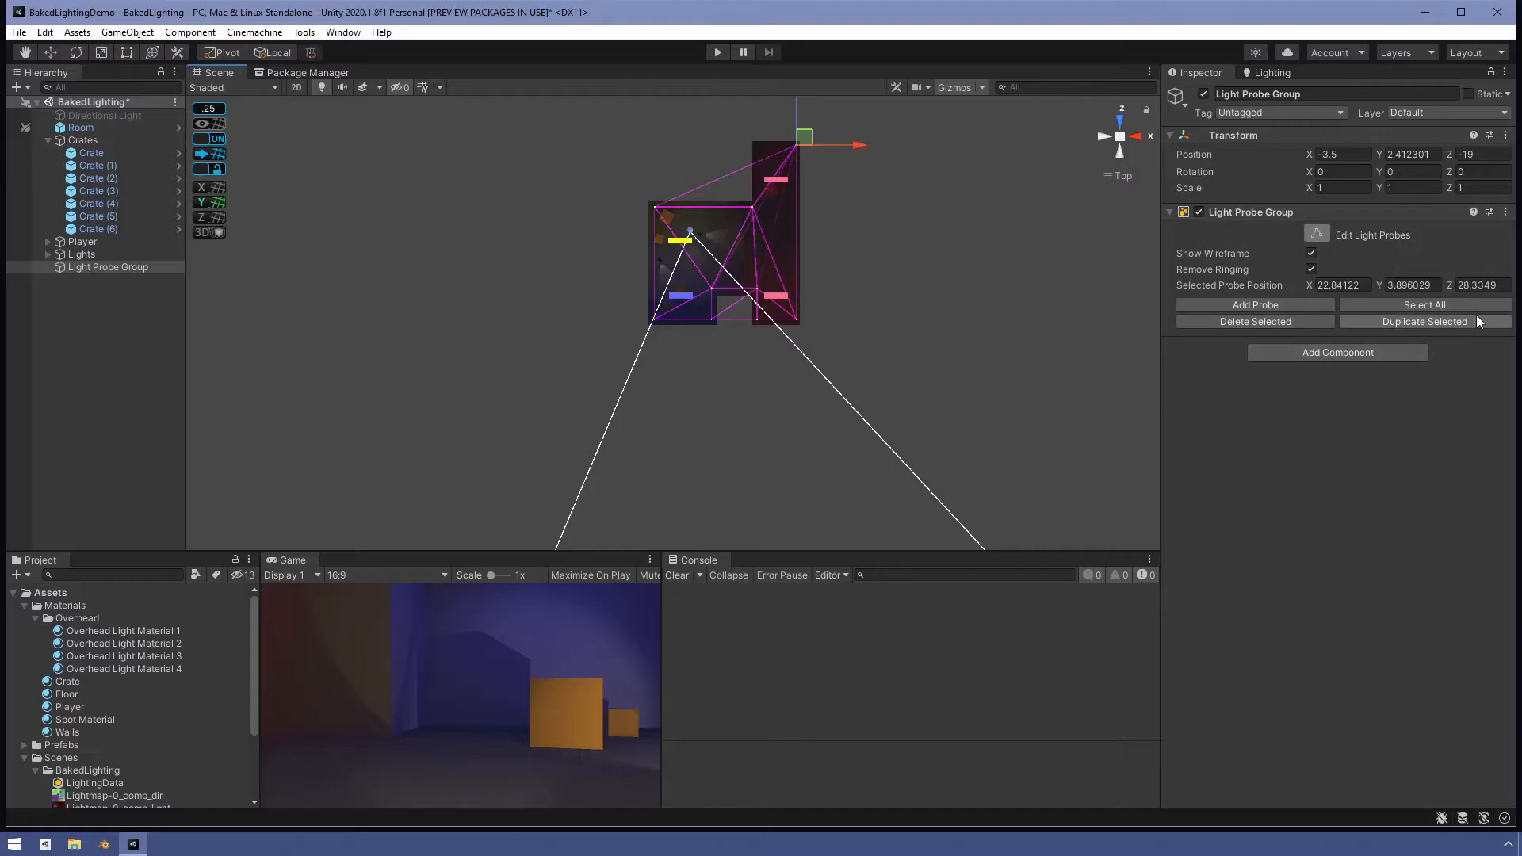
# - Duplicate the far corner probe and move the copy along X to about 16.4
pyautogui.click(1381, 325)
pyautogui.moveTo(854, 144); pyautogui.dragTo(818, 147)
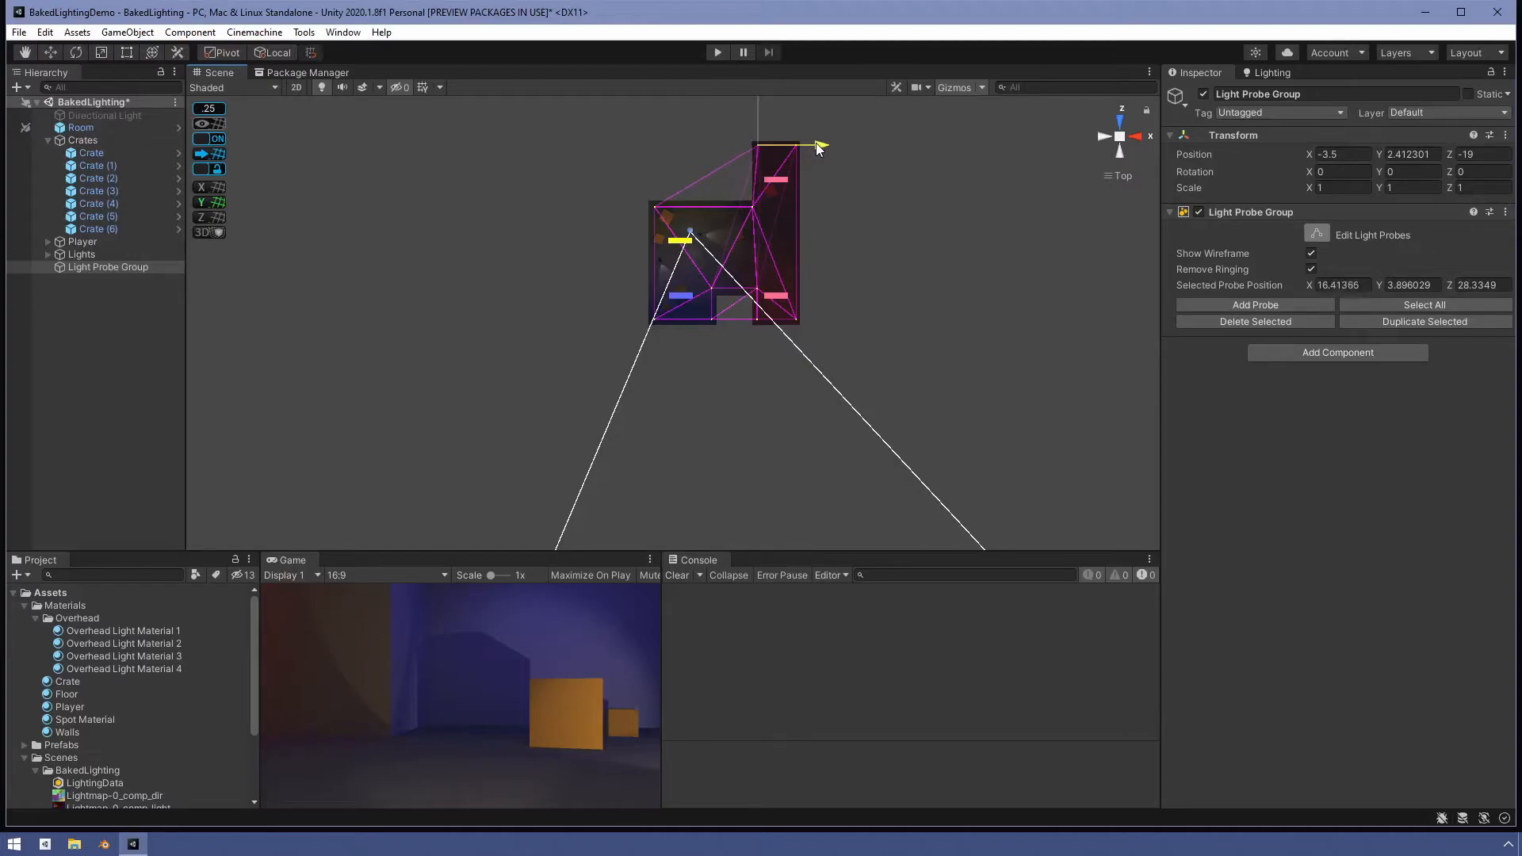
pyautogui.scroll(3, 829, 227)
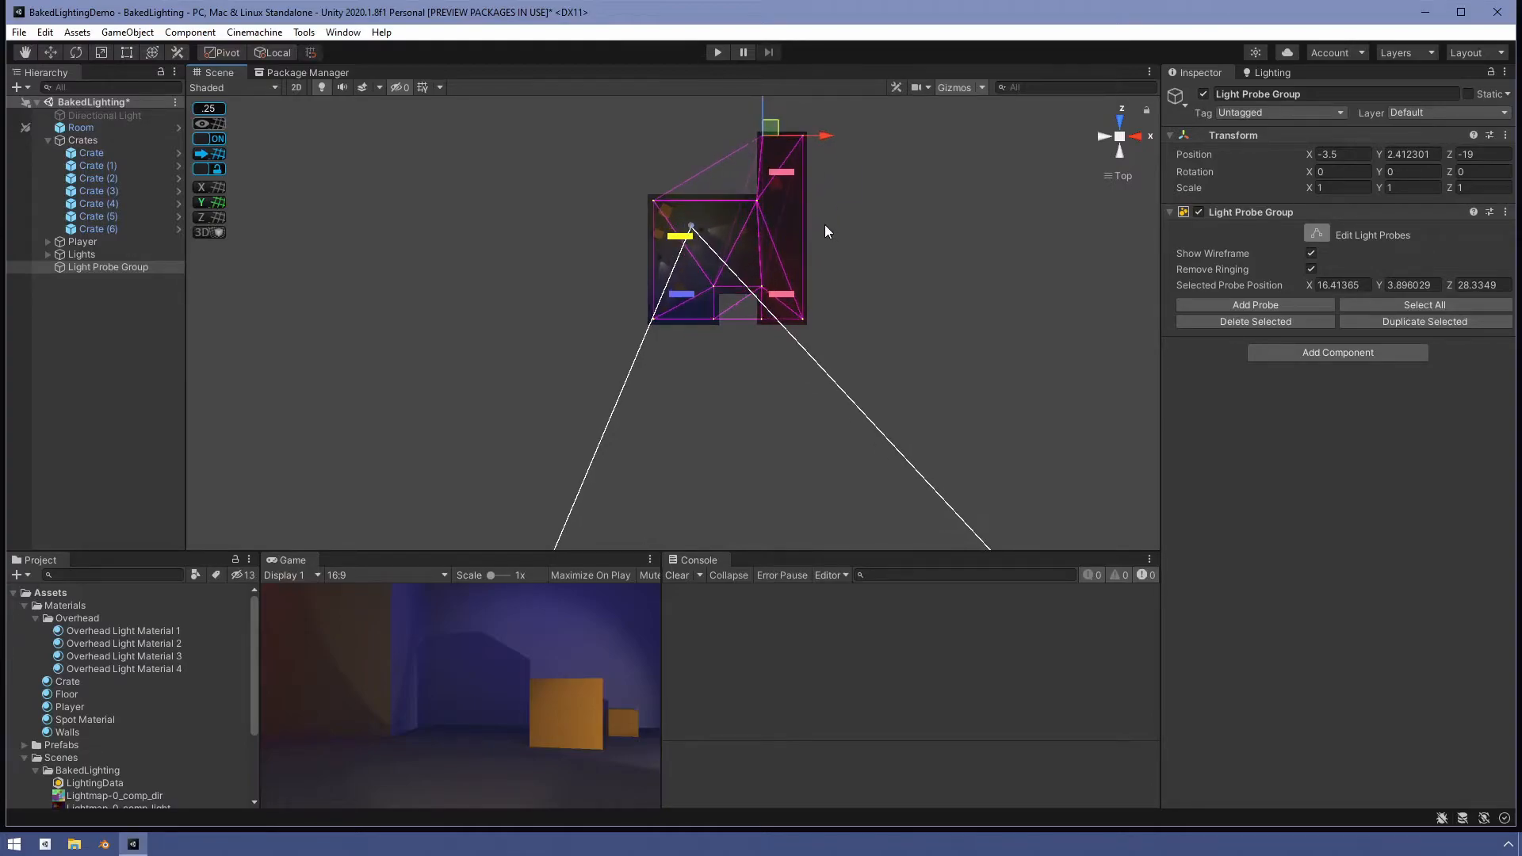
# - Select the upper probe at the red room's inner corner and move it along X to about 16.5
pyautogui.click(766, 188)
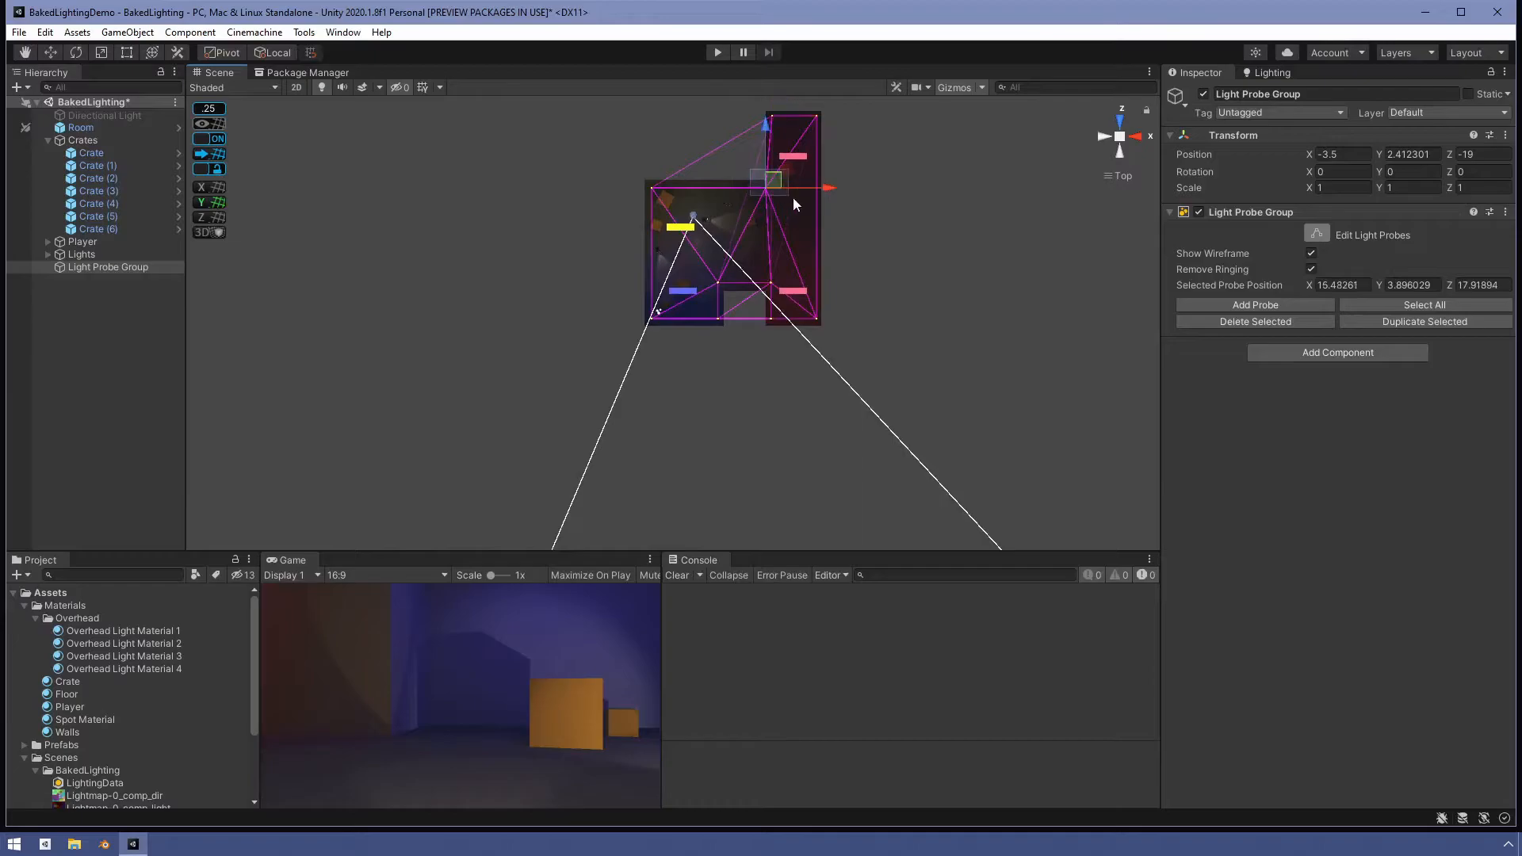
pyautogui.moveTo(833, 191); pyautogui.dragTo(840, 191)
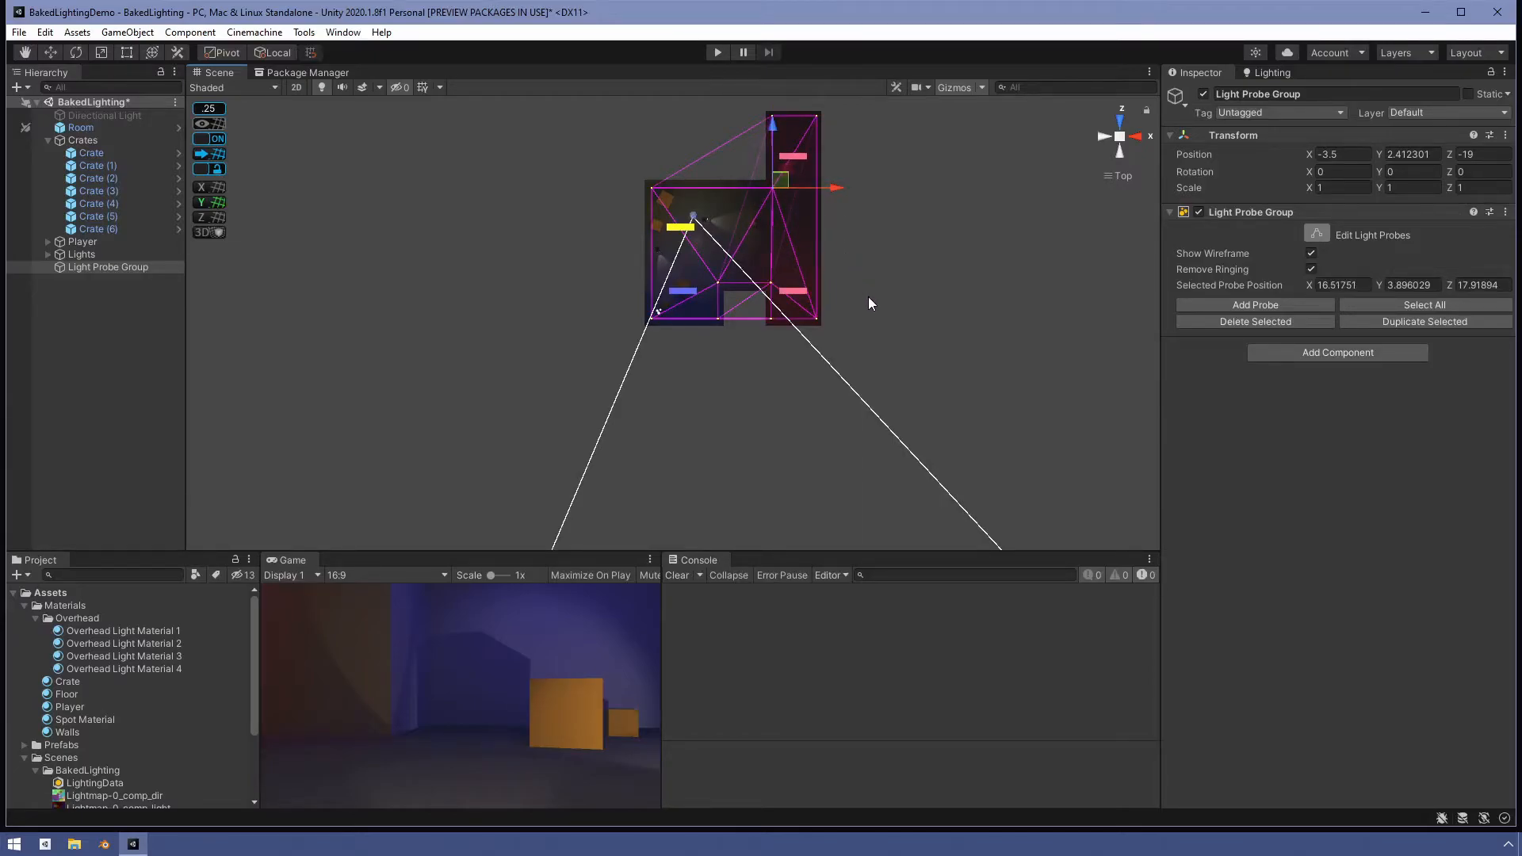
# - Select the bottom probe in the middle of the rooms and delete it
pyautogui.keyDown('alt'); pyautogui.moveTo(868, 312); pyautogui.dragTo(853, 398); pyautogui.keyUp('alt')
pyautogui.scroll(5, 815, 393)
pyautogui.keyDown('alt'); pyautogui.moveTo(987, 428); pyautogui.dragTo(839, 341); pyautogui.keyUp('alt')
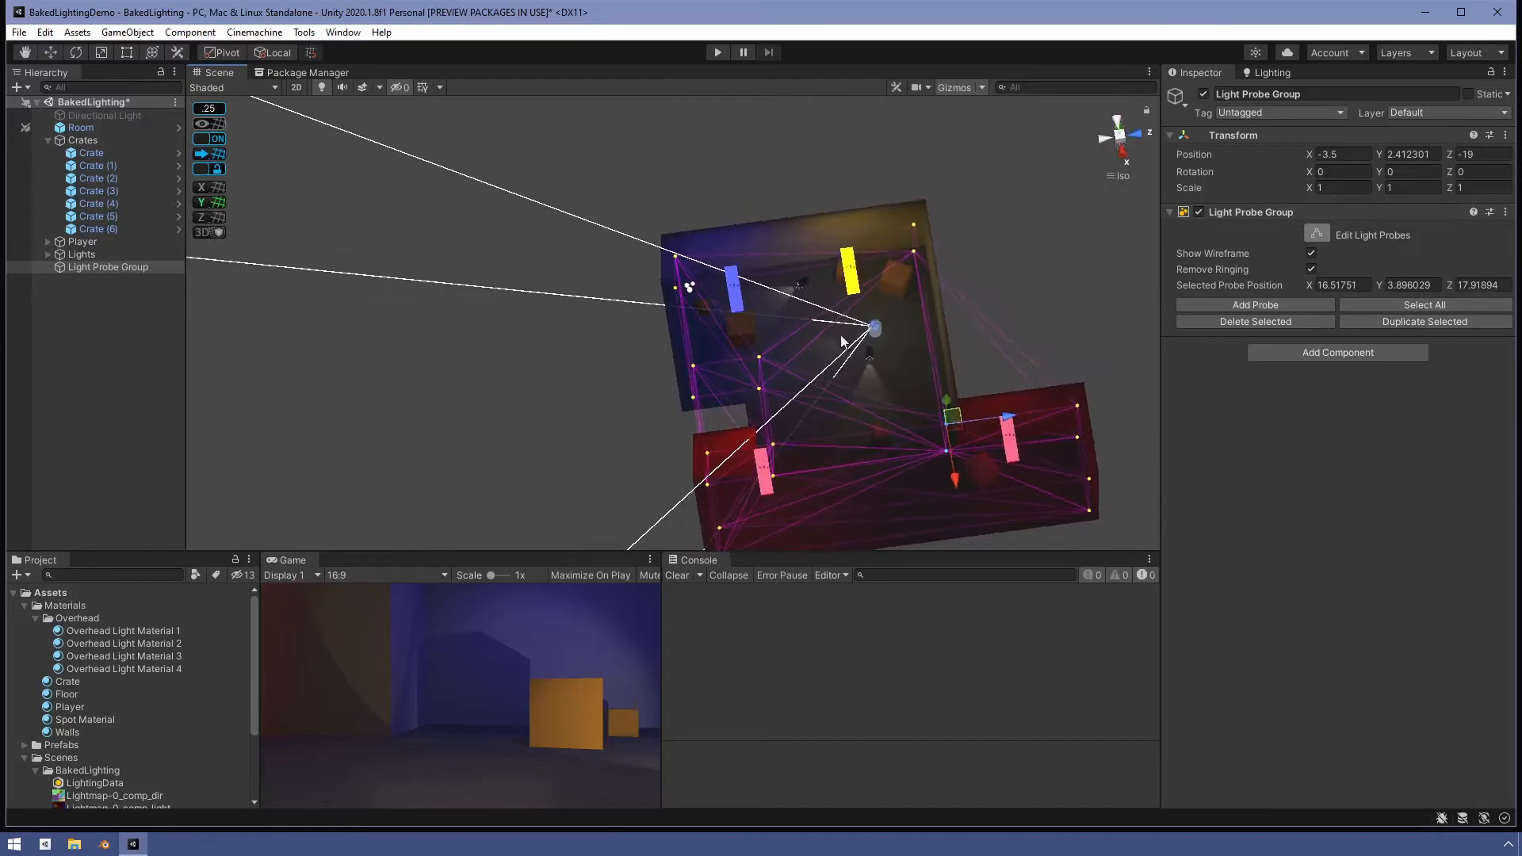
pyautogui.keyDown('alt'); pyautogui.moveTo(884, 493); pyautogui.dragTo(967, 364); pyautogui.keyUp('alt')
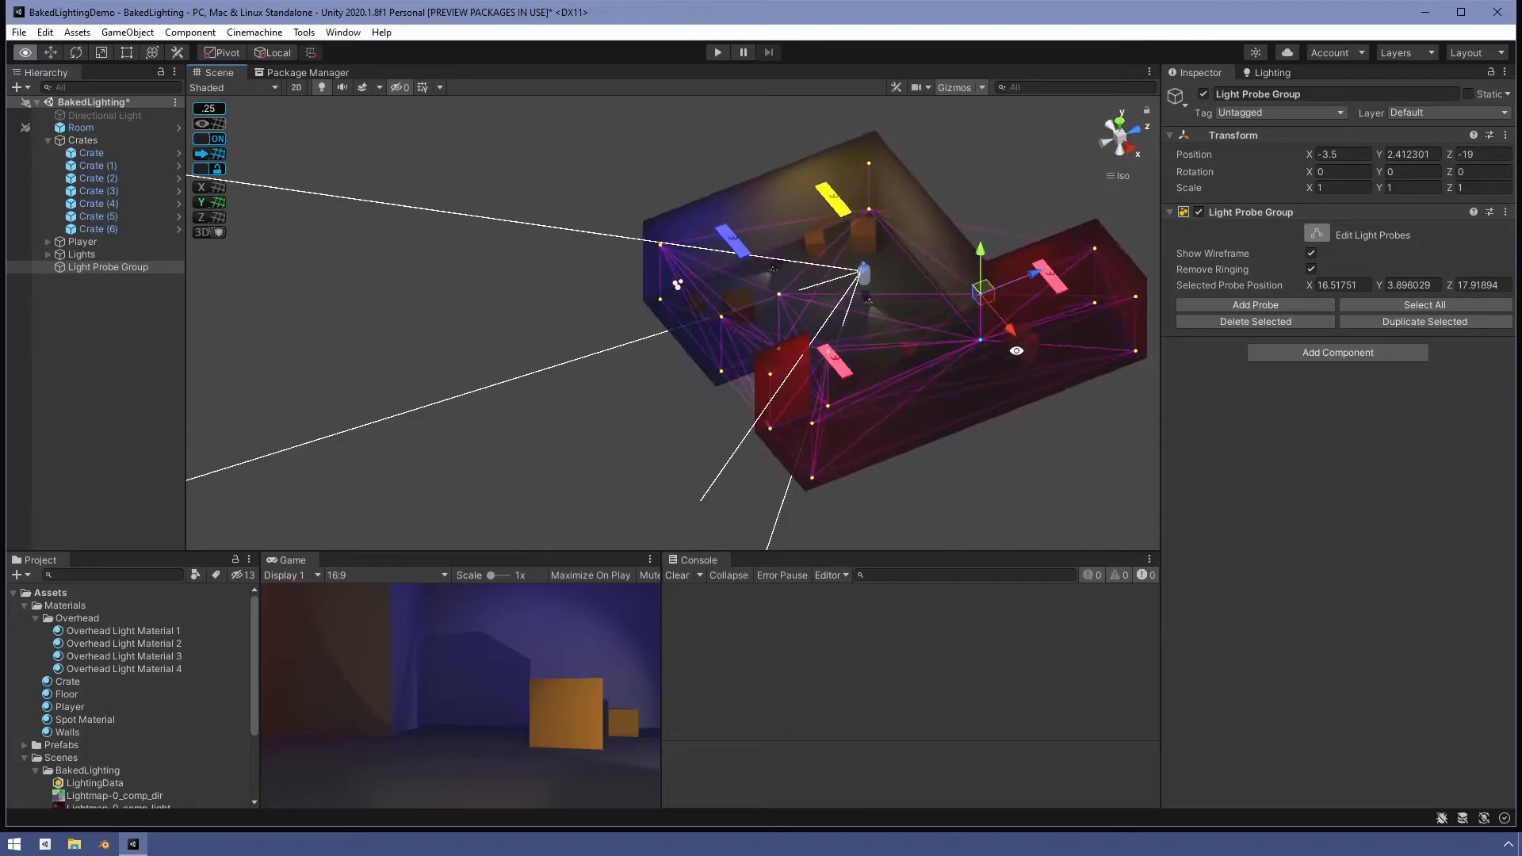
pyautogui.keyDown('alt'); pyautogui.moveTo(819, 297); pyautogui.dragTo(912, 204); pyautogui.keyUp('alt')
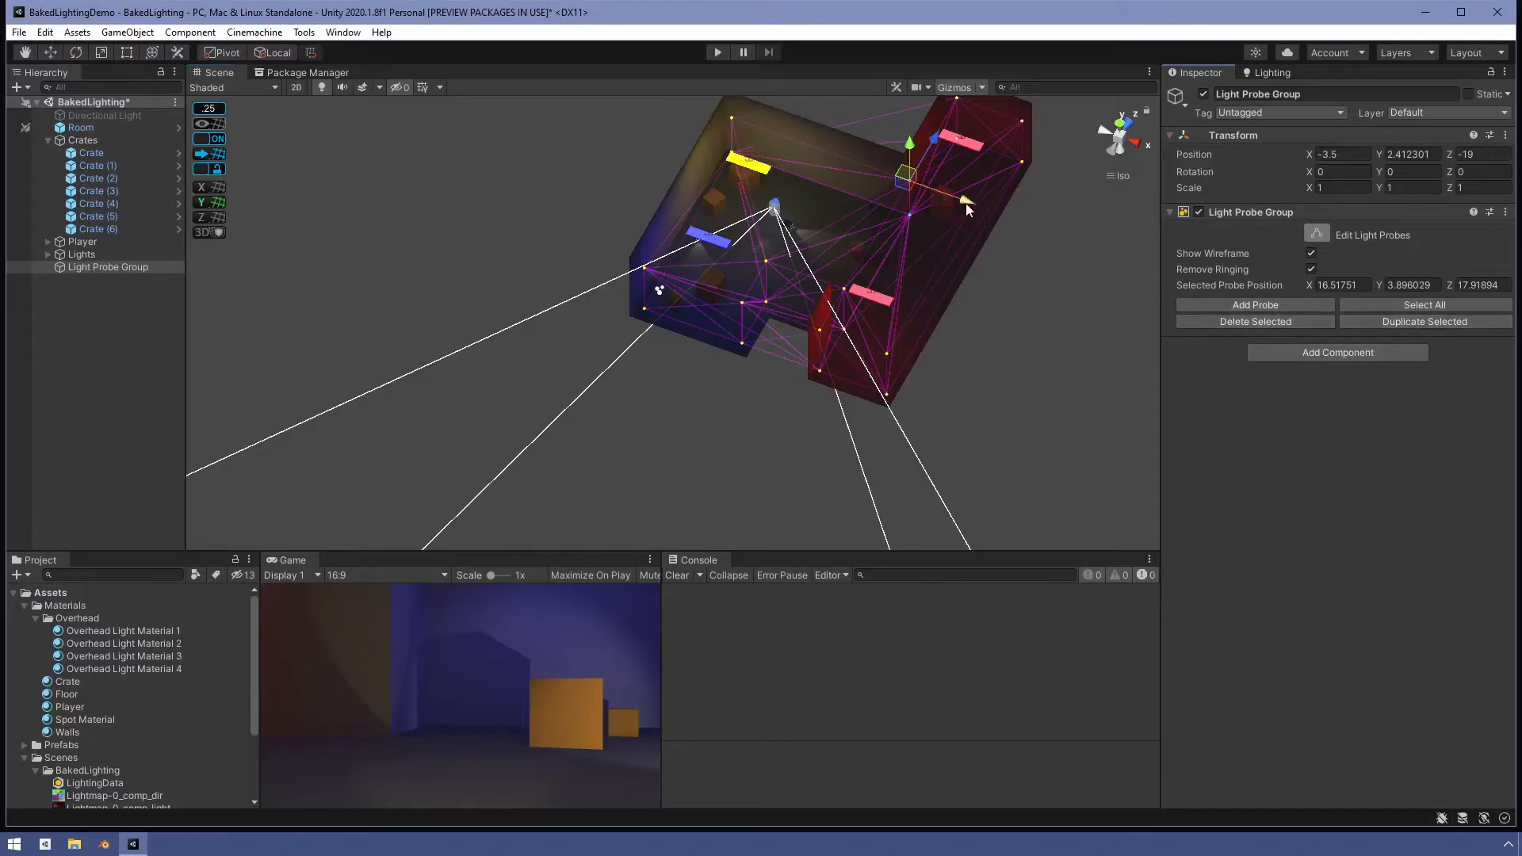
pyautogui.moveTo(903, 176); pyautogui.dragTo(803, 209)
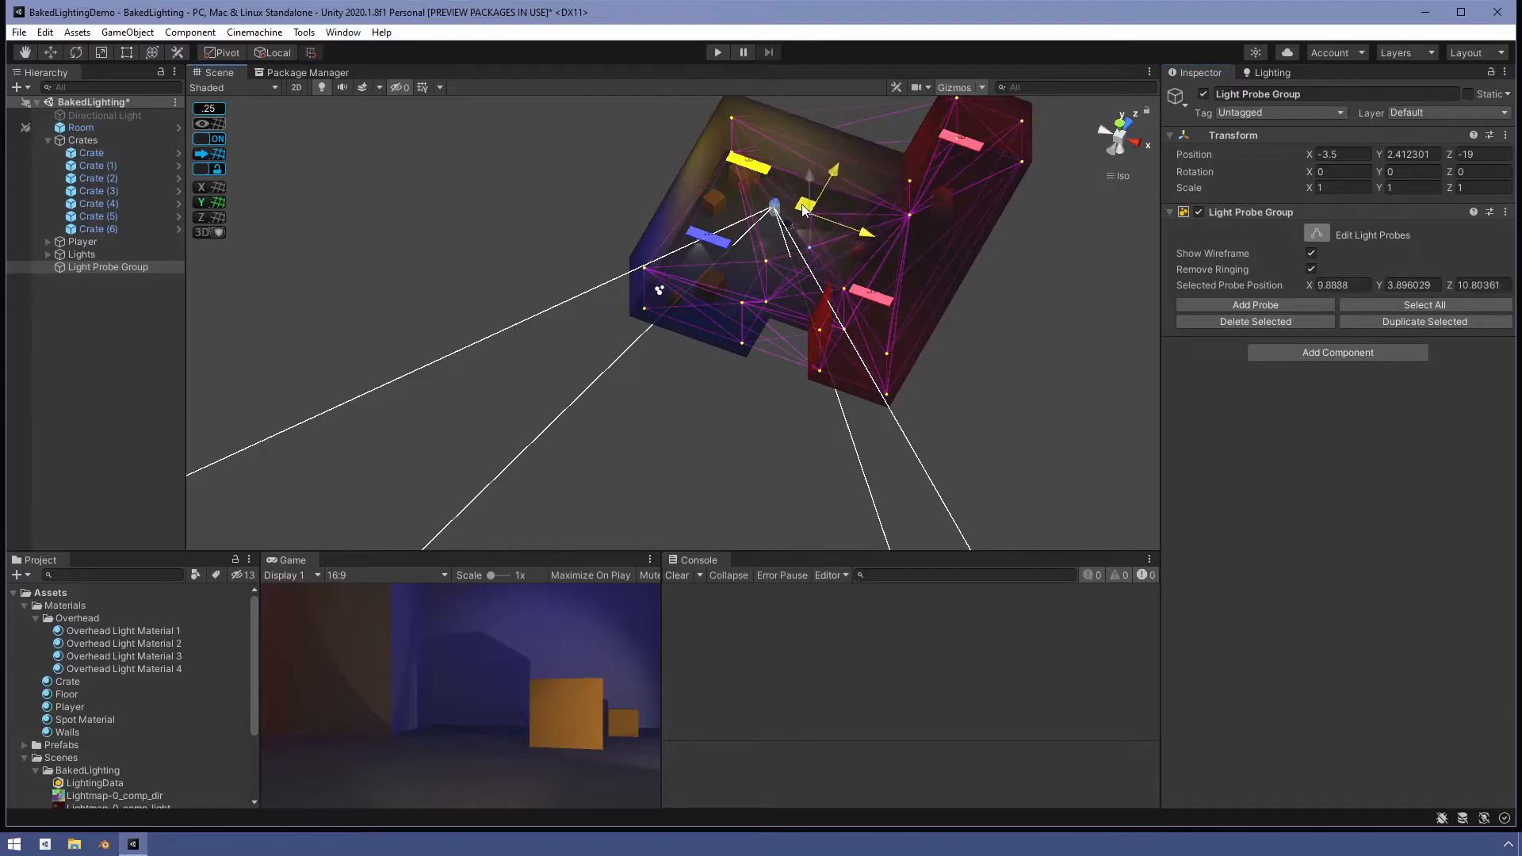
pyautogui.keyDown('alt'); pyautogui.moveTo(851, 276); pyautogui.dragTo(780, 212); pyautogui.keyUp('alt')
pyautogui.scroll(-2, 872, 297)
pyautogui.scroll(4, 871, 296)
pyautogui.keyDown('alt'); pyautogui.moveTo(840, 303); pyautogui.dragTo(936, 281); pyautogui.keyUp('alt')
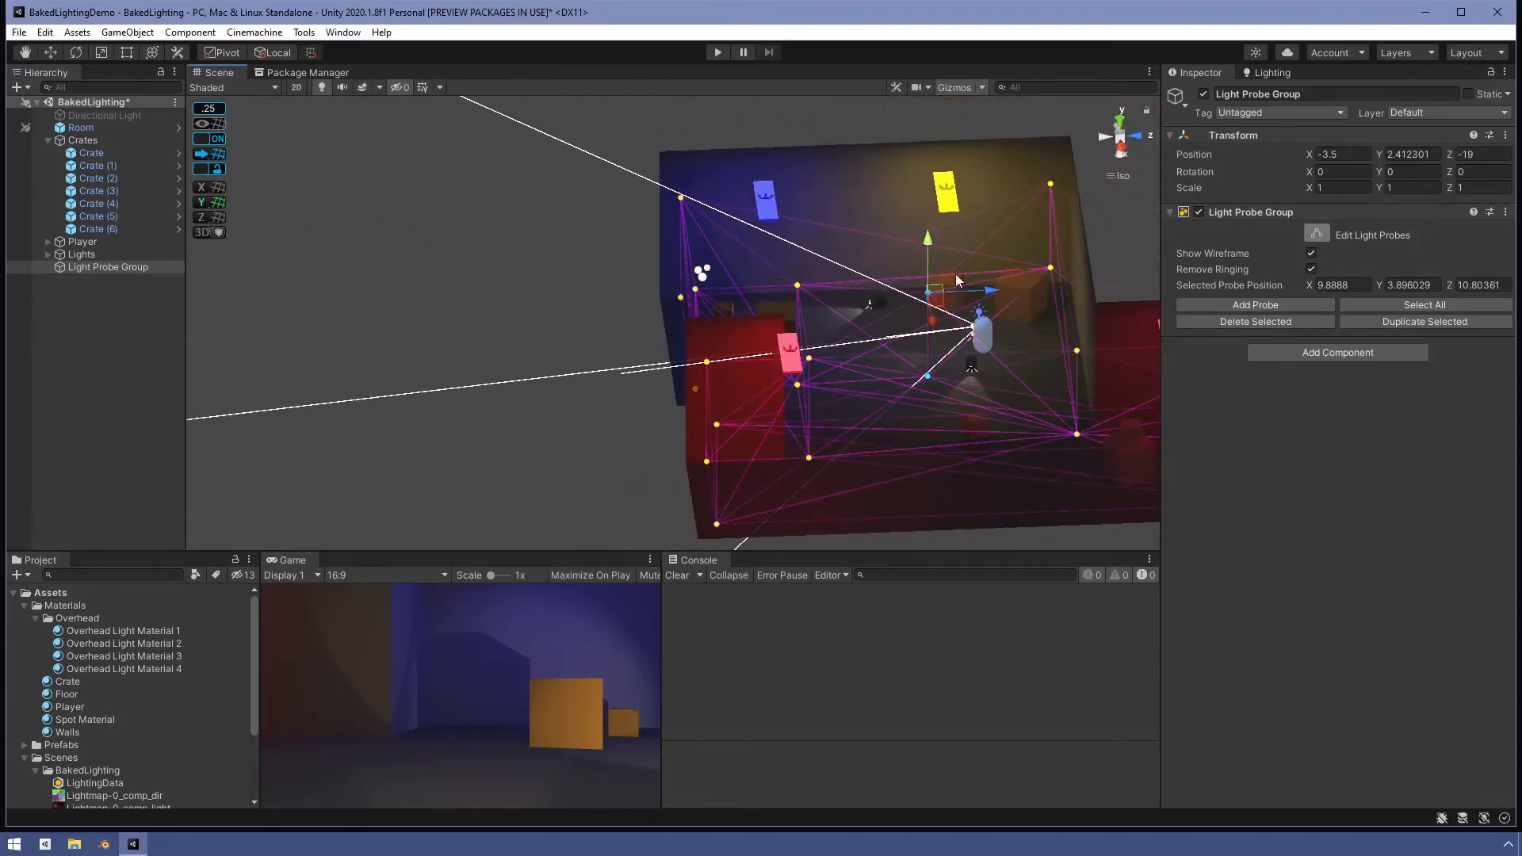
pyautogui.click(926, 378)
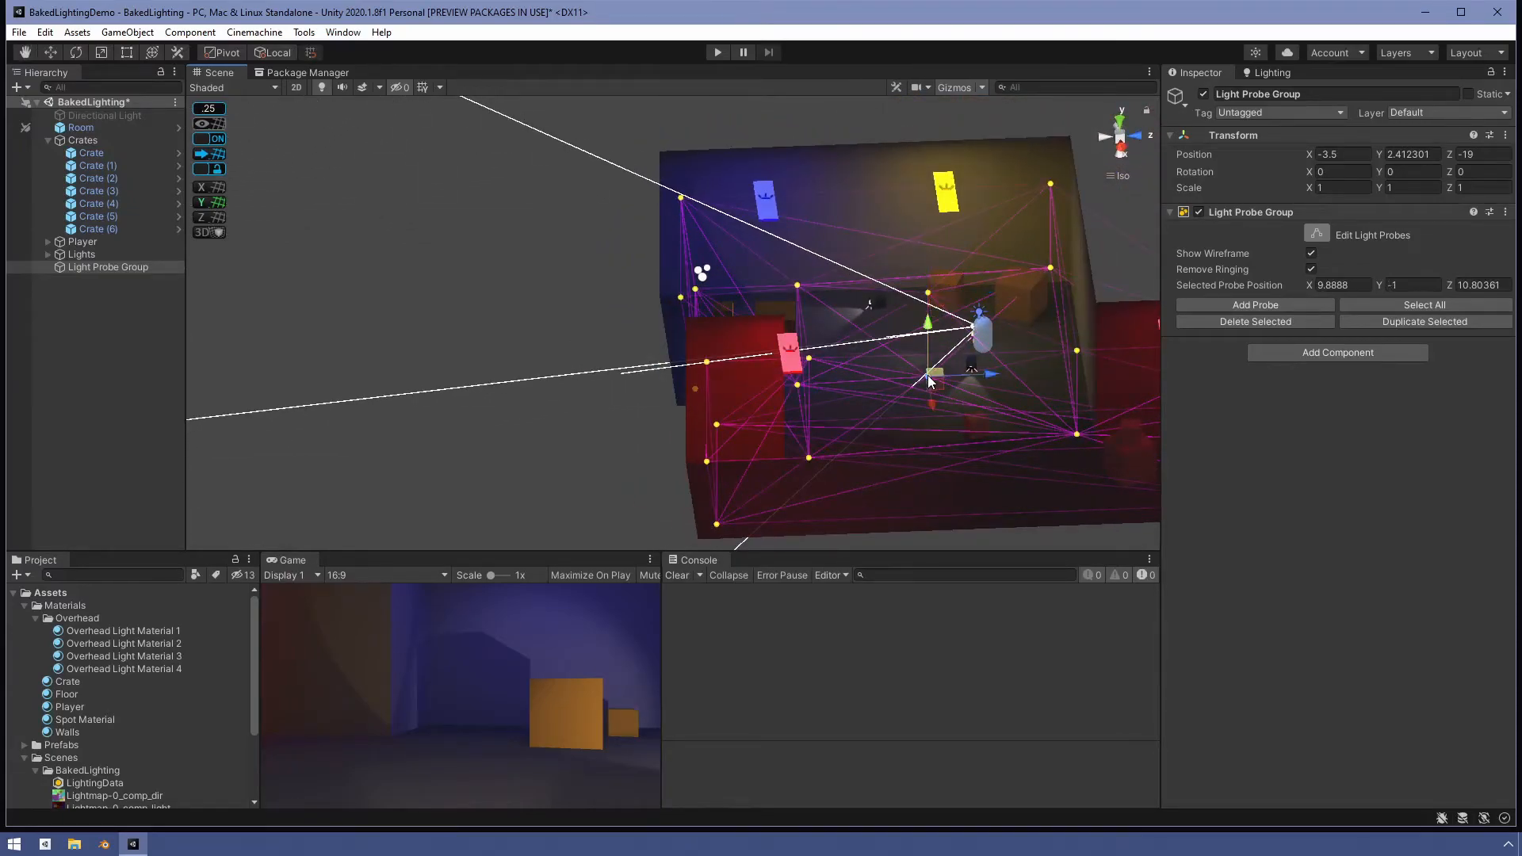
pyautogui.click(1267, 320)
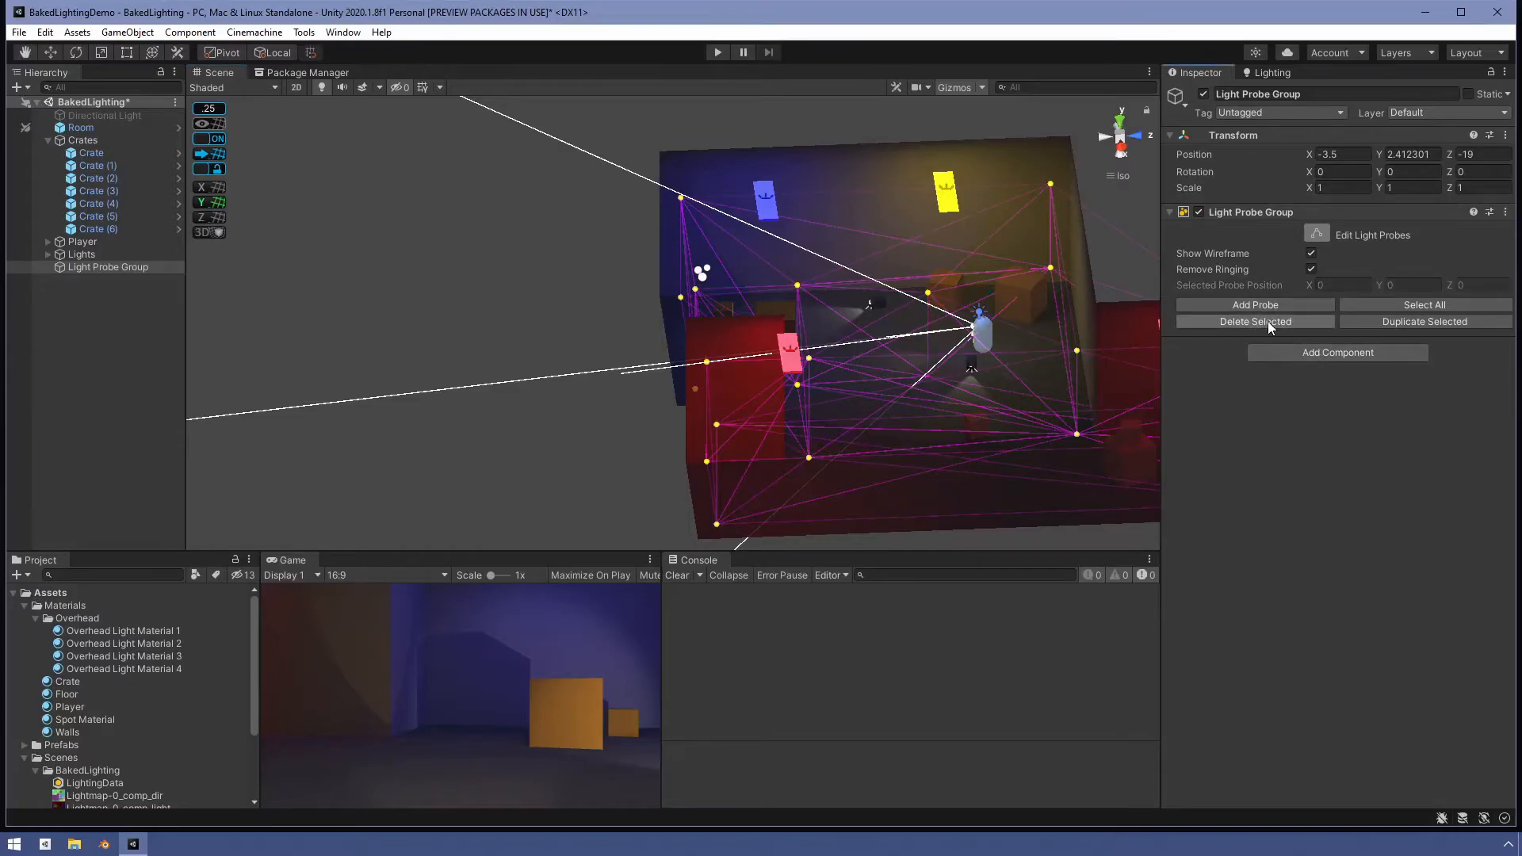
# - Select the top middle probe and lower it to a height of about 2.0
pyautogui.click(928, 295)
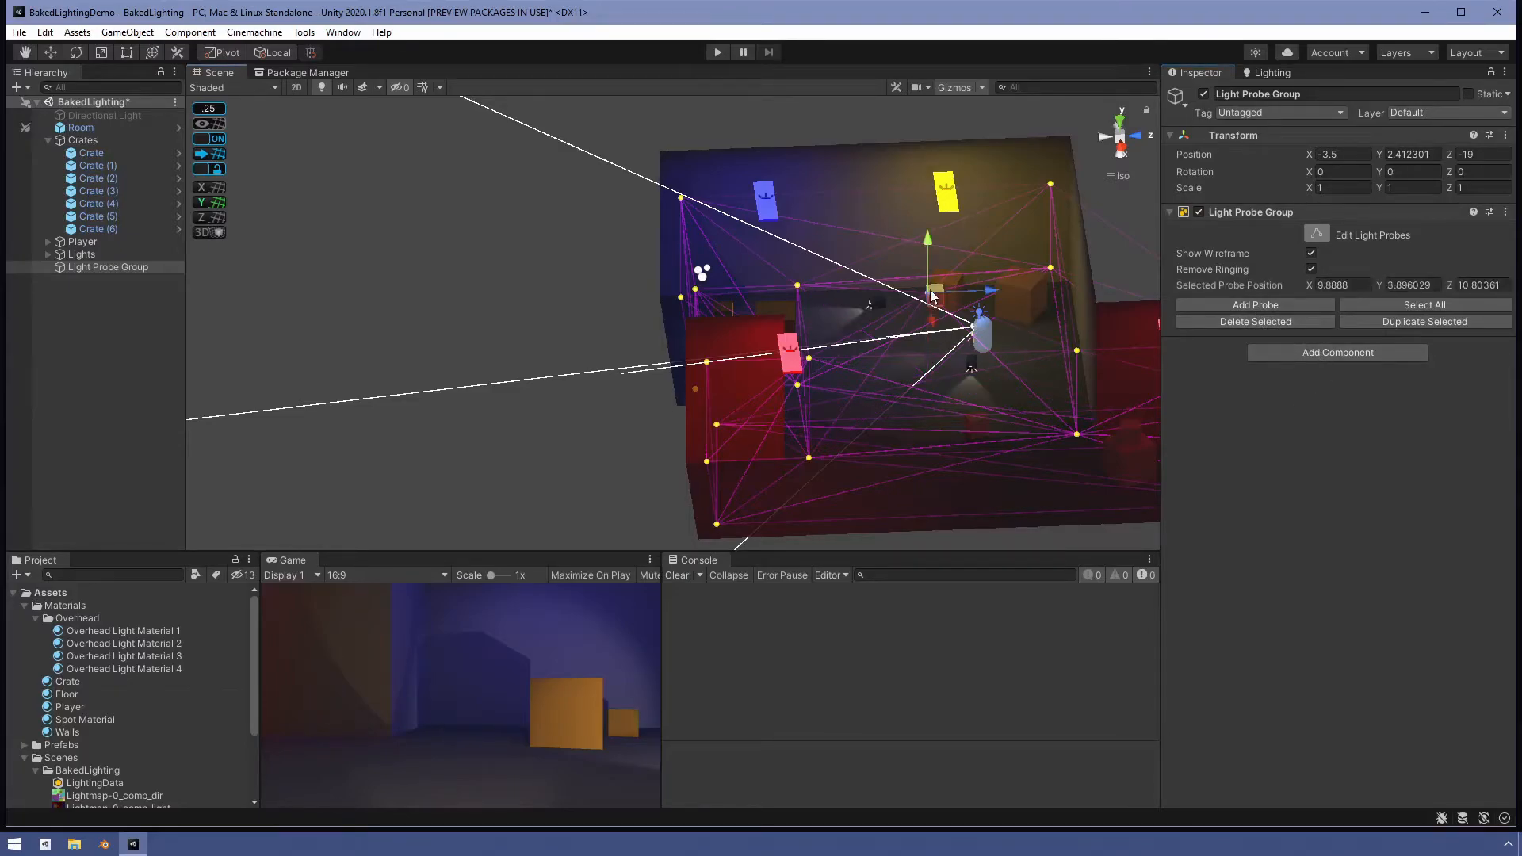
pyautogui.moveTo(931, 244); pyautogui.dragTo(931, 270)
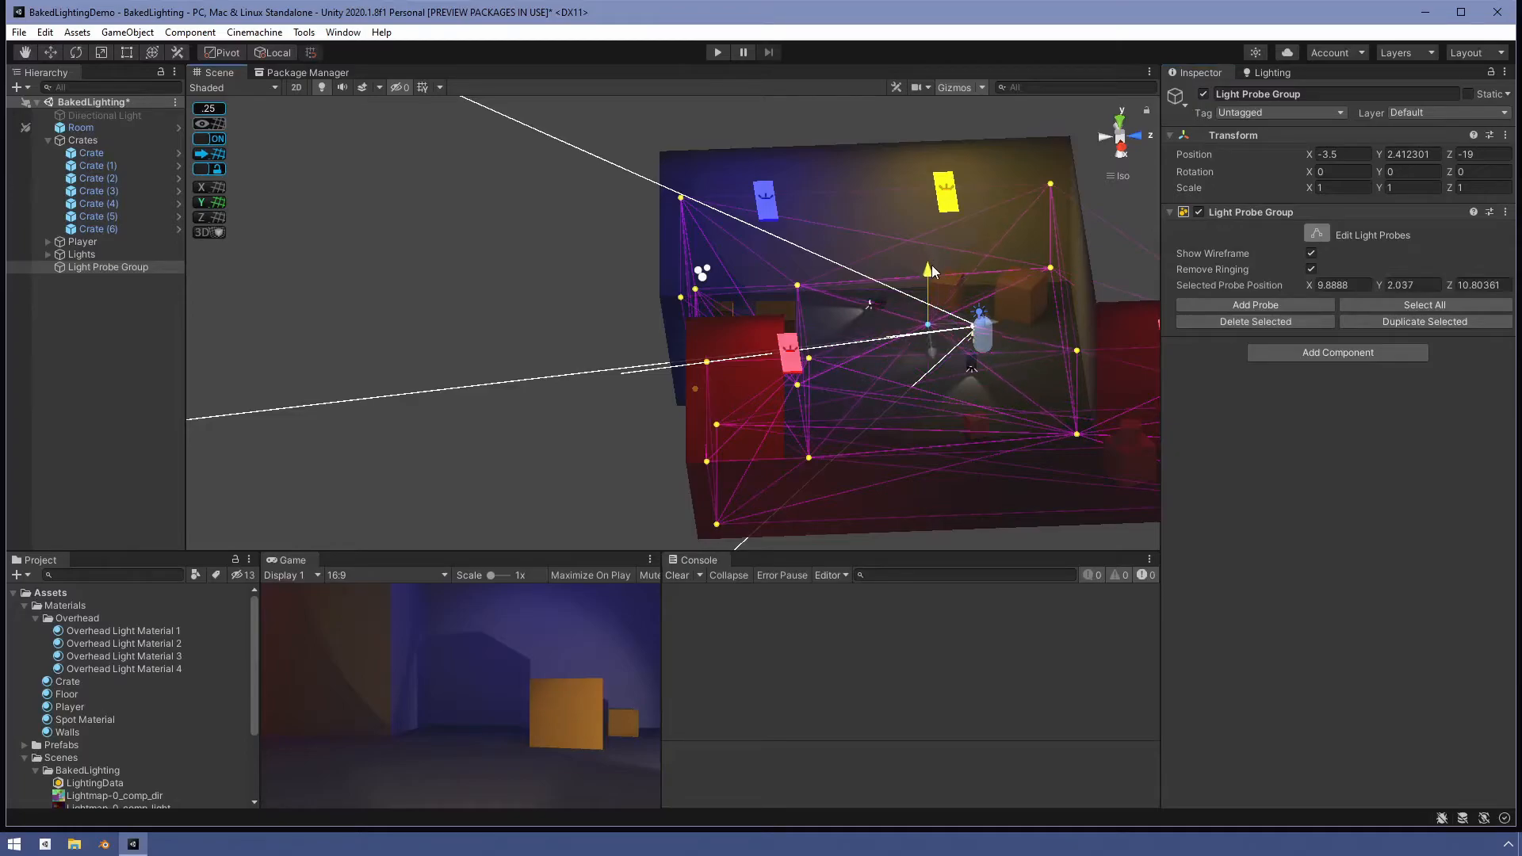
# - Duplicate the middle probe, move the copy to about X 3.3, Y -1.5, Z 1.4, and exit light probe editing
pyautogui.keyDown('alt'); pyautogui.moveTo(938, 412); pyautogui.dragTo(762, 346); pyautogui.keyUp('alt')
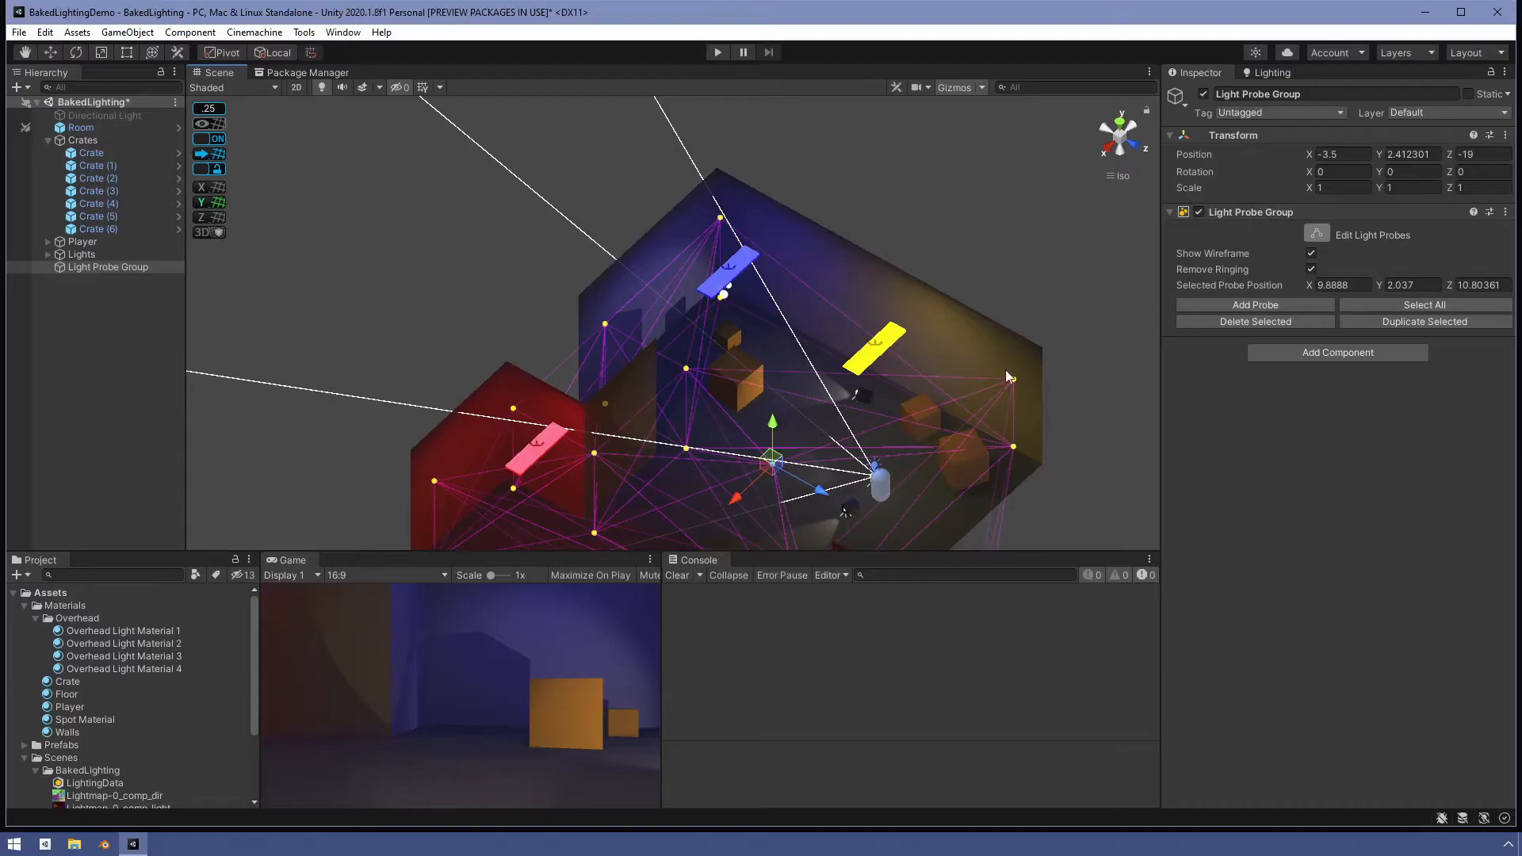
pyautogui.keyDown('alt'); pyautogui.moveTo(777, 418); pyautogui.dragTo(747, 383); pyautogui.keyUp('alt')
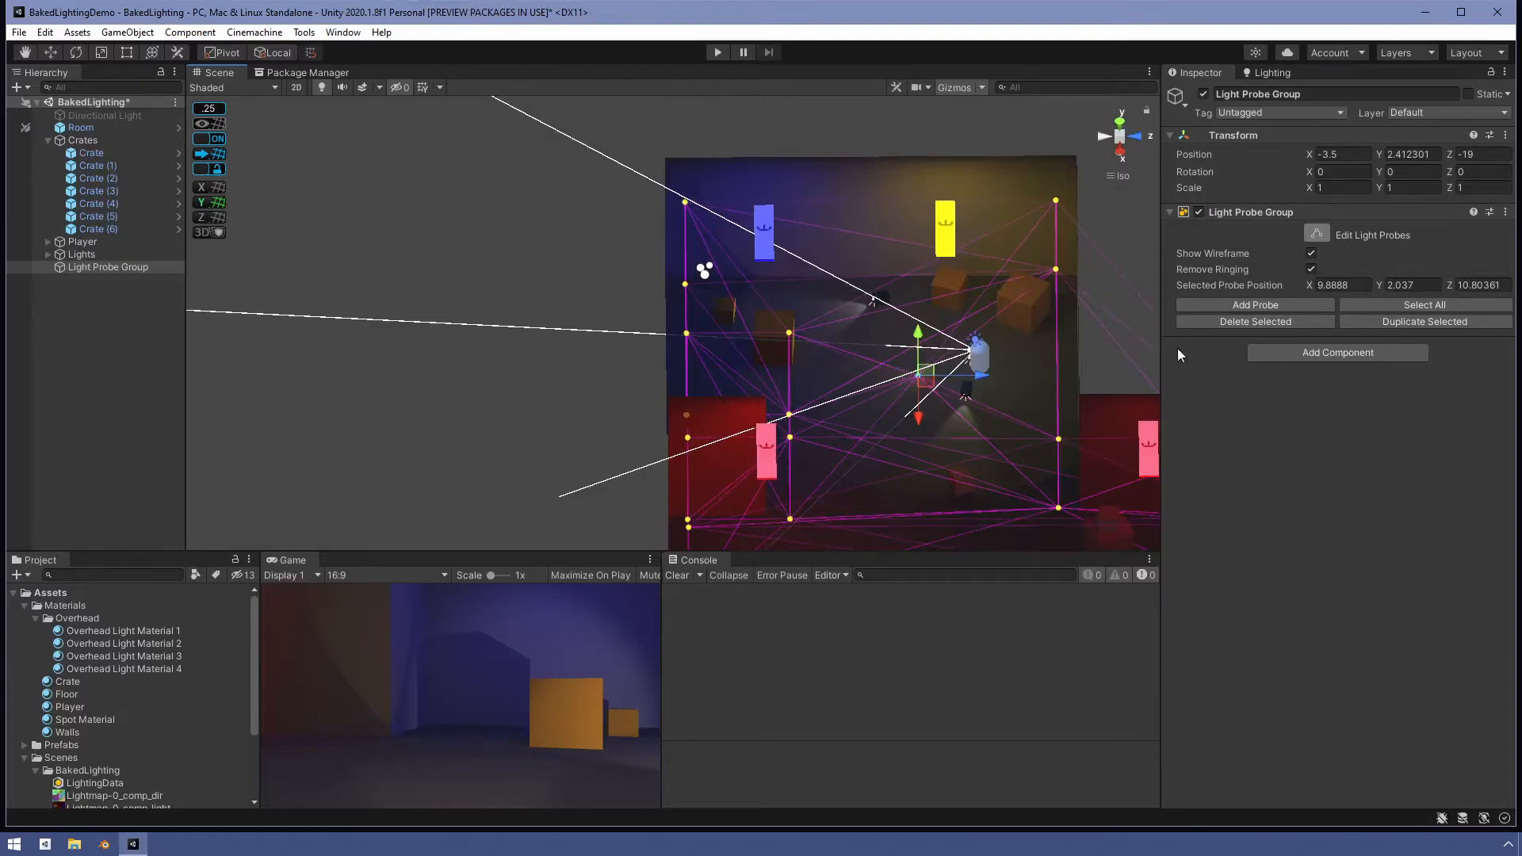
pyautogui.click(1395, 323)
pyautogui.moveTo(925, 372); pyautogui.dragTo(787, 347)
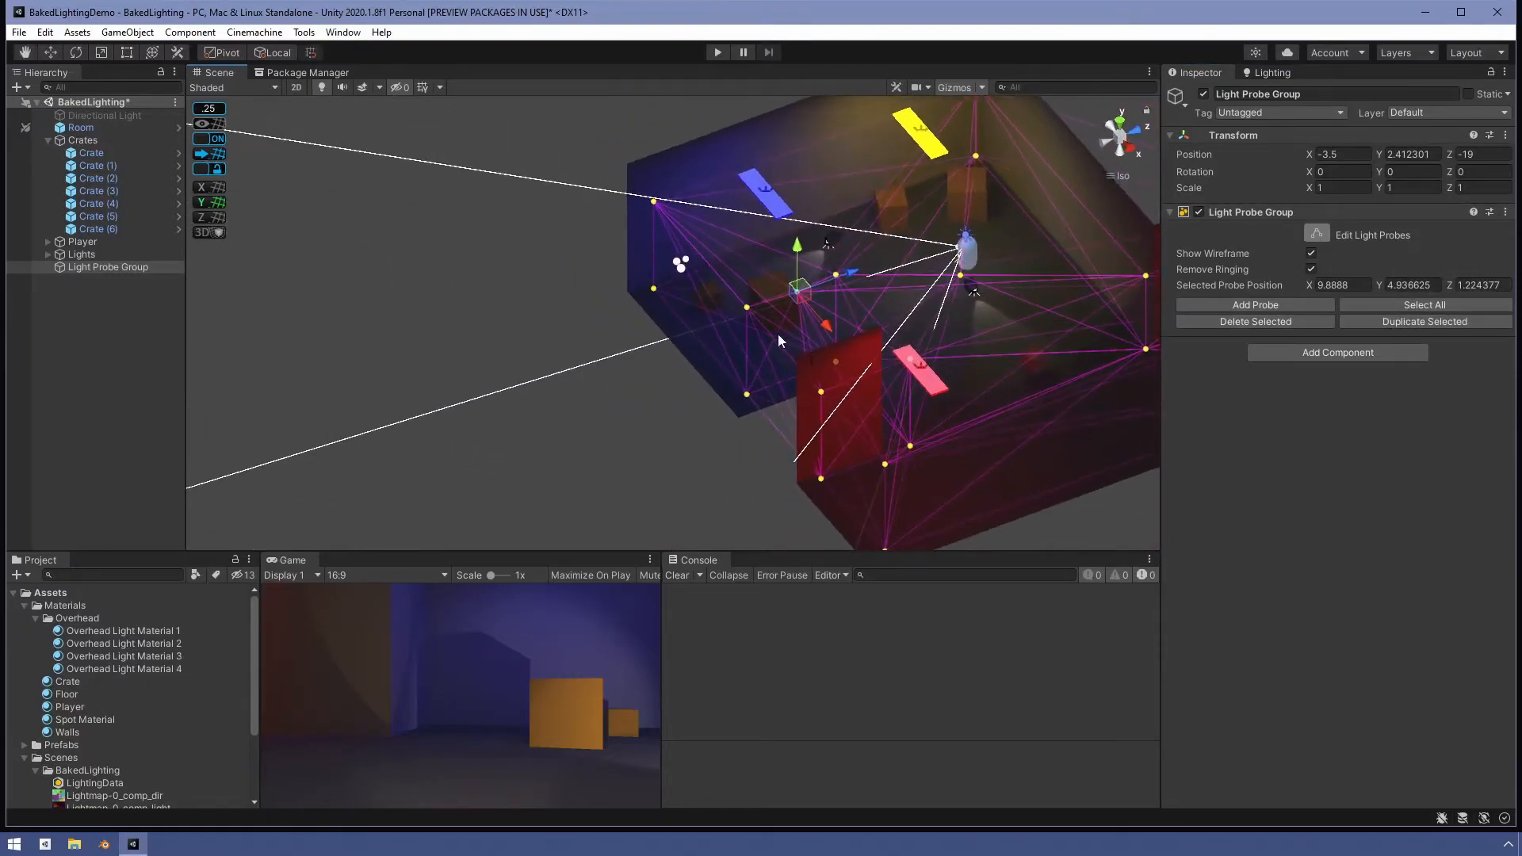
pyautogui.moveTo(798, 247); pyautogui.dragTo(401, 441)
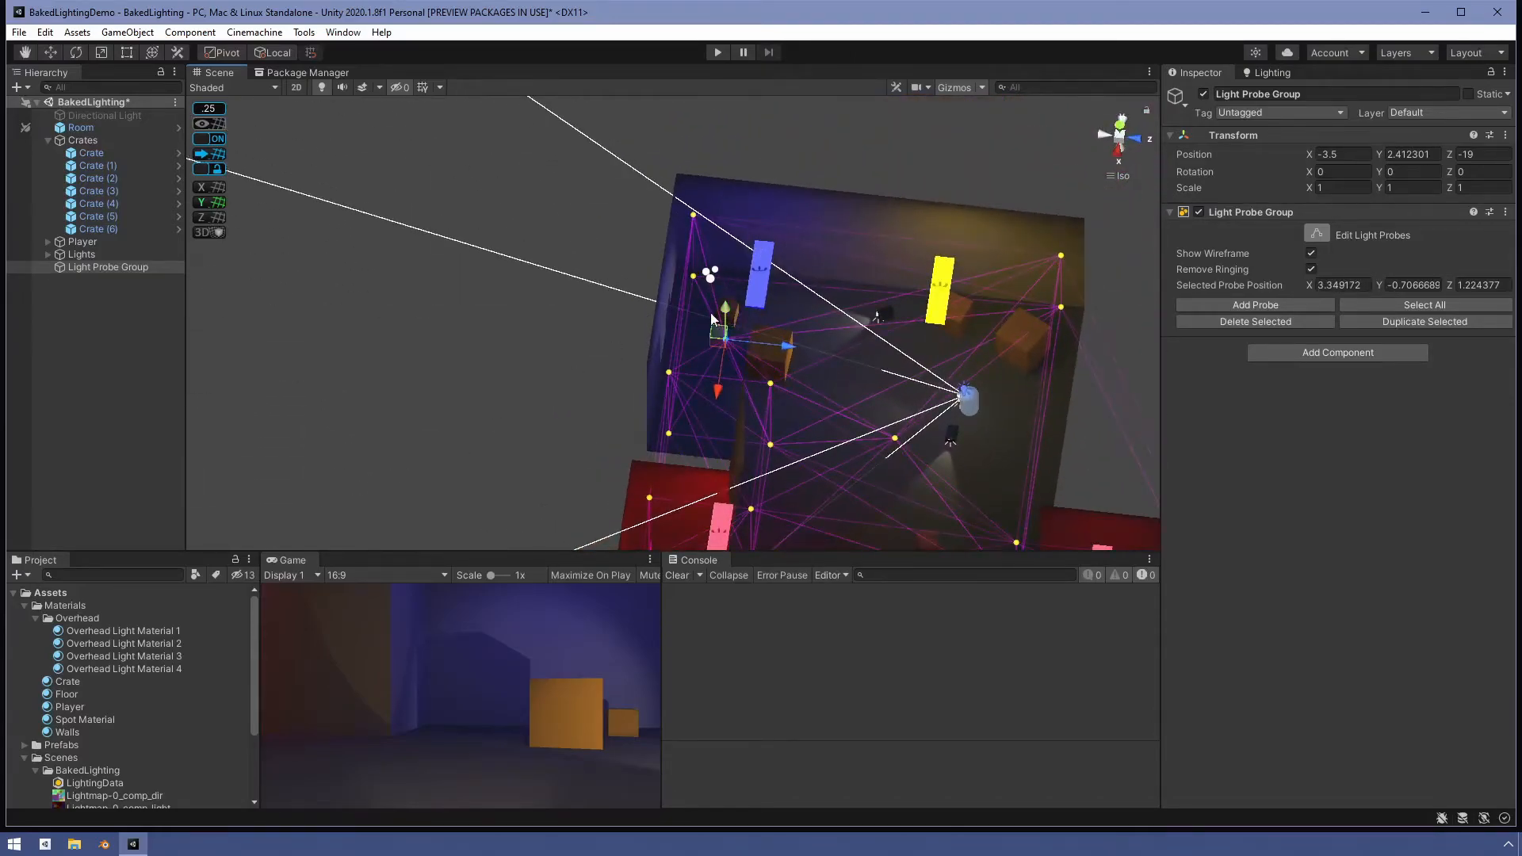
pyautogui.moveTo(727, 315); pyautogui.dragTo(794, 360)
pyautogui.keyDown('alt'); pyautogui.moveTo(876, 455); pyautogui.dragTo(891, 348); pyautogui.keyUp('alt')
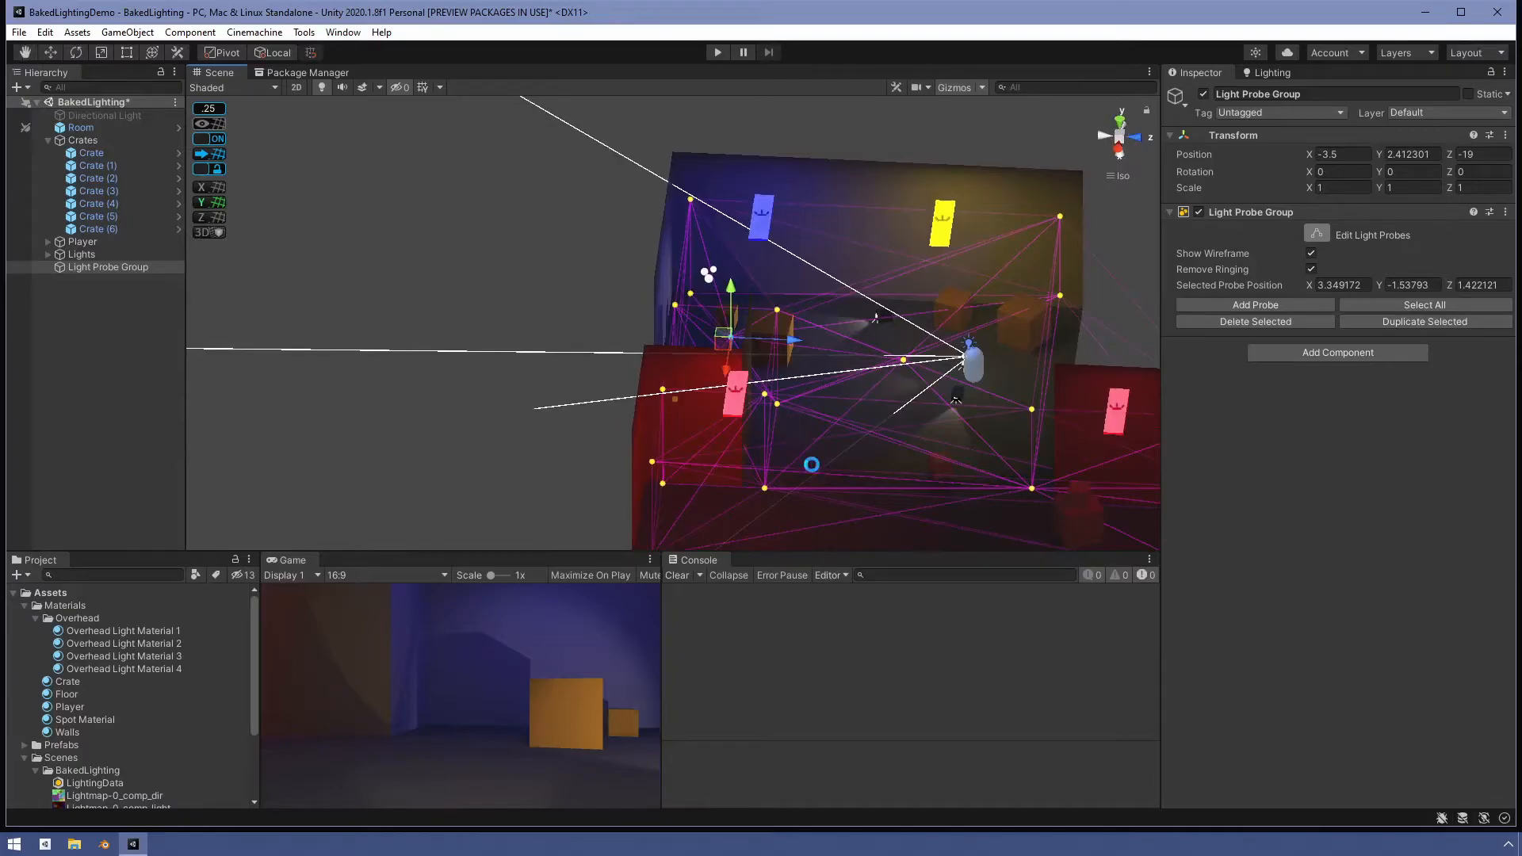
pyautogui.click(1312, 231)
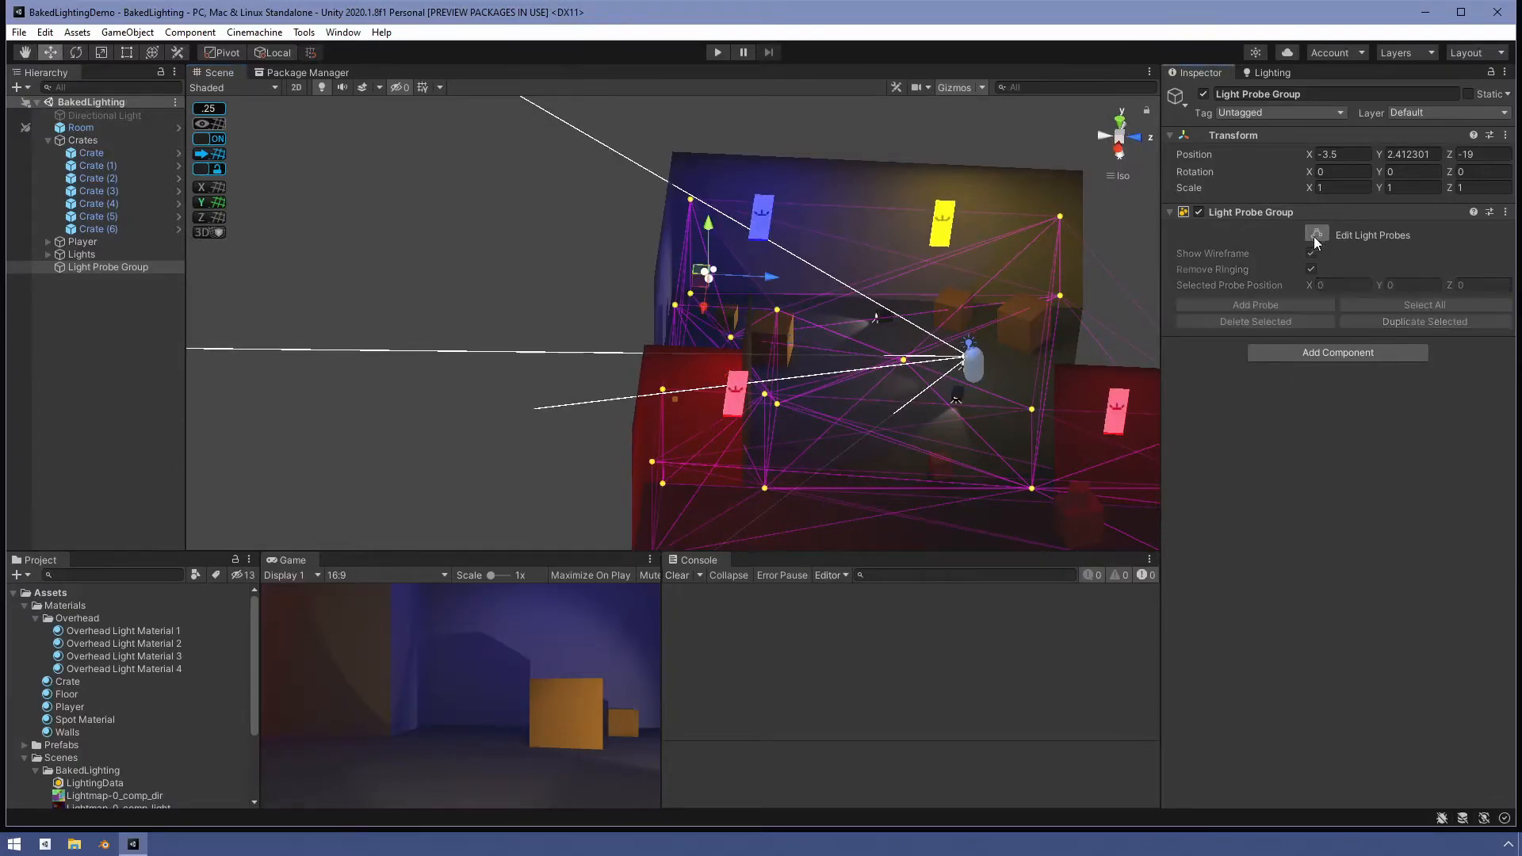
pyautogui.keyDown('alt'); pyautogui.moveTo(872, 379); pyautogui.dragTo(745, 463); pyautogui.keyUp('alt')
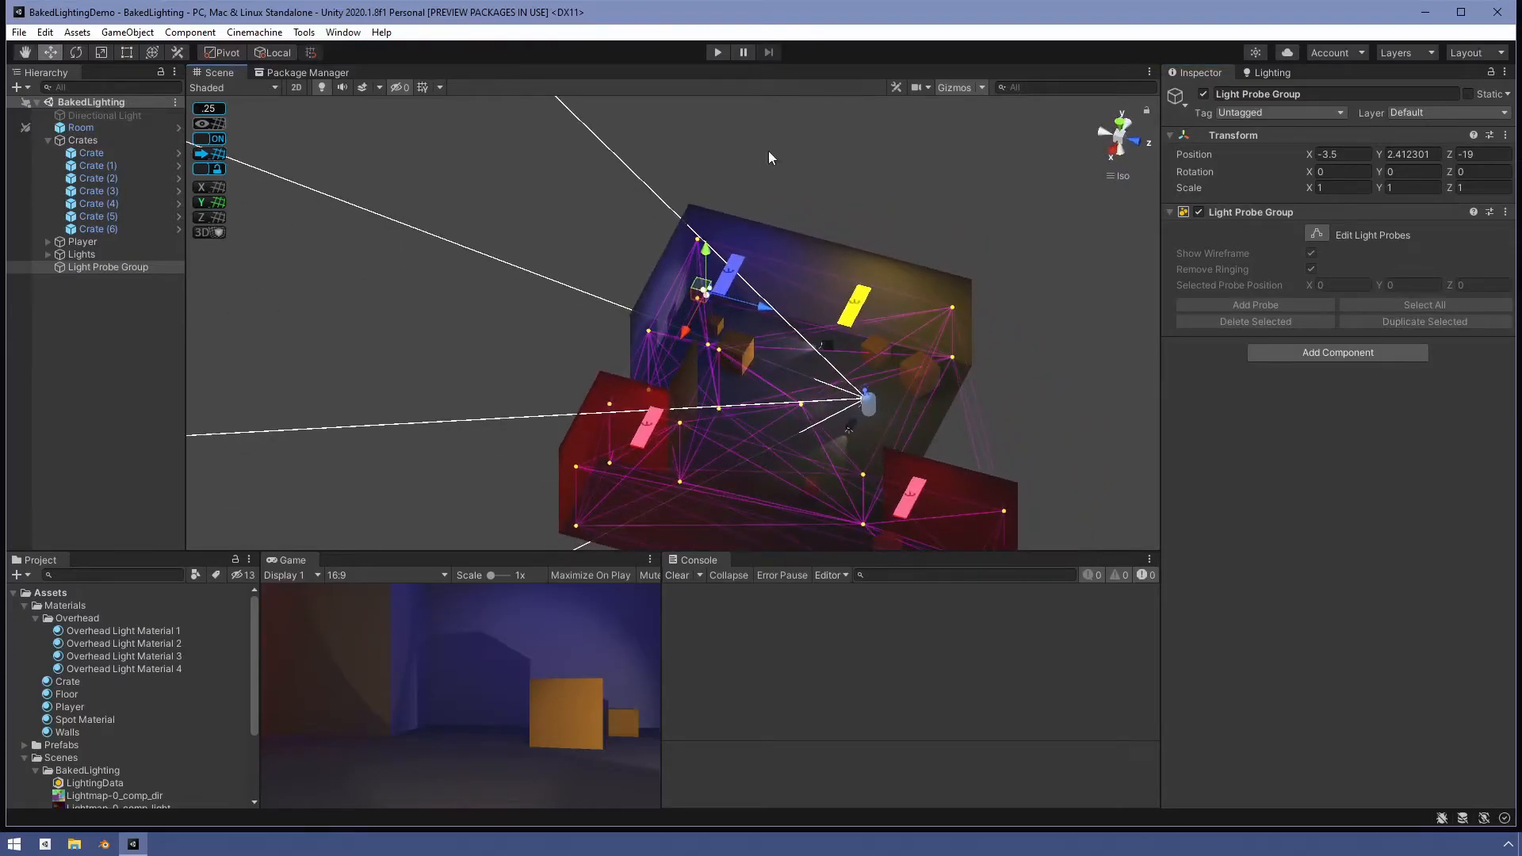
pyautogui.click(717, 53)
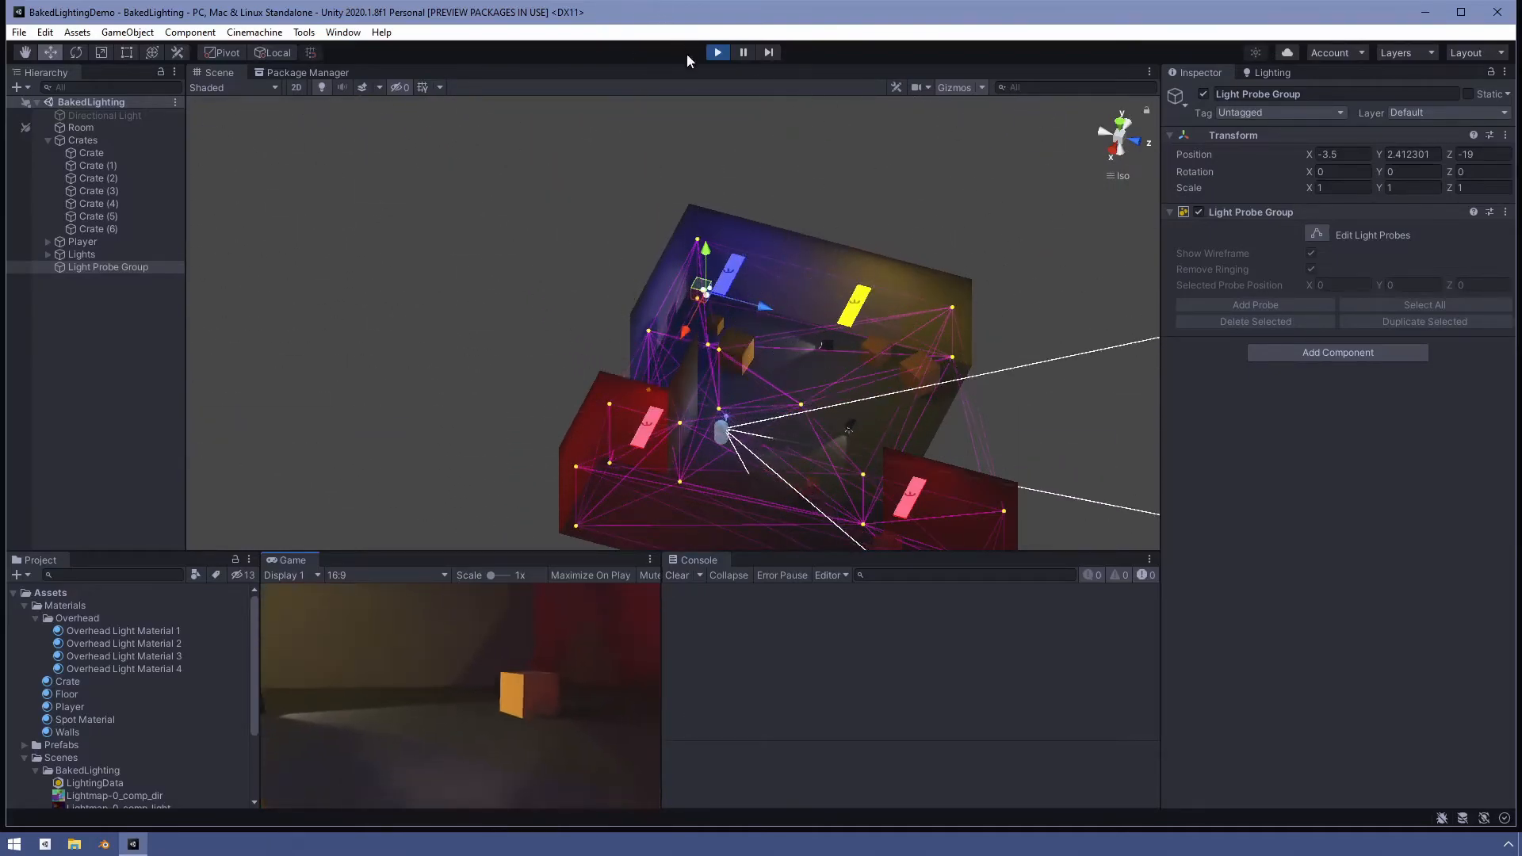
pyautogui.click(717, 53)
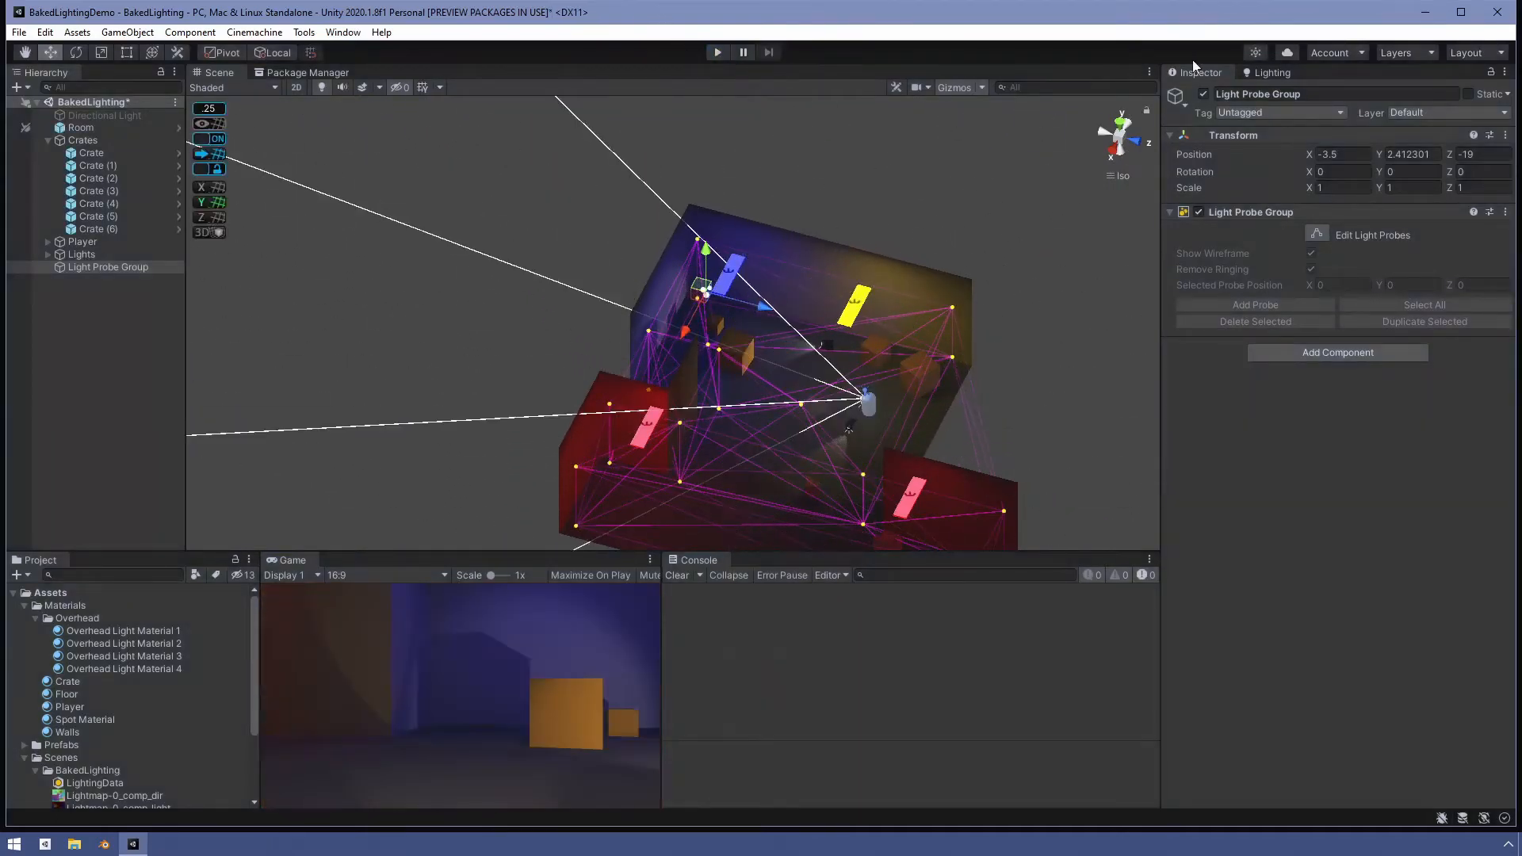
# - Clear the baked lighting data and generate the lighting again from the Lighting window
pyautogui.click(1273, 73)
pyautogui.click(1502, 701)
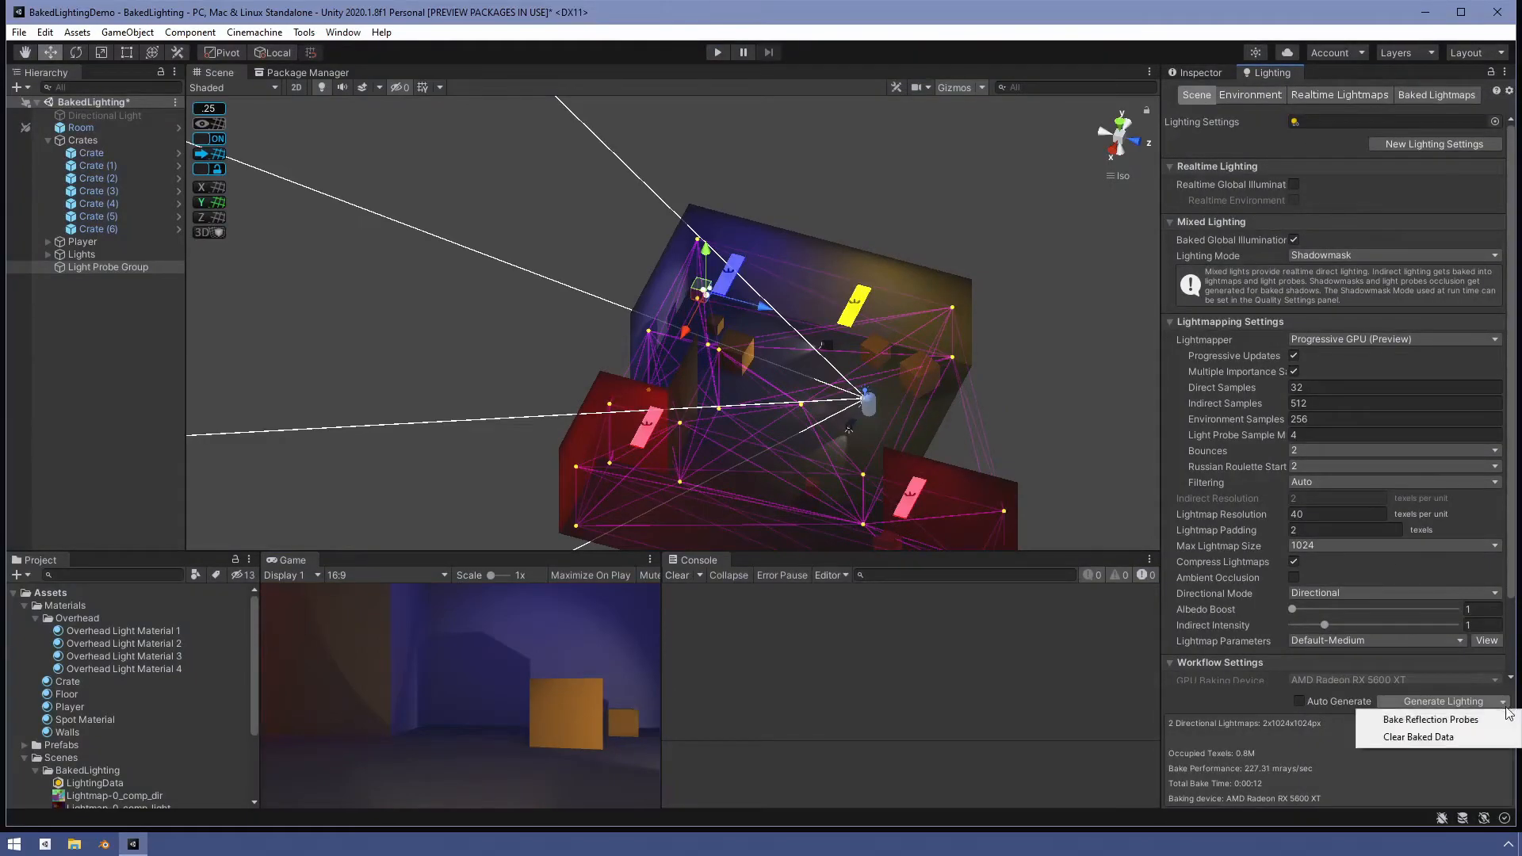
pyautogui.click(1467, 735)
pyautogui.click(1443, 701)
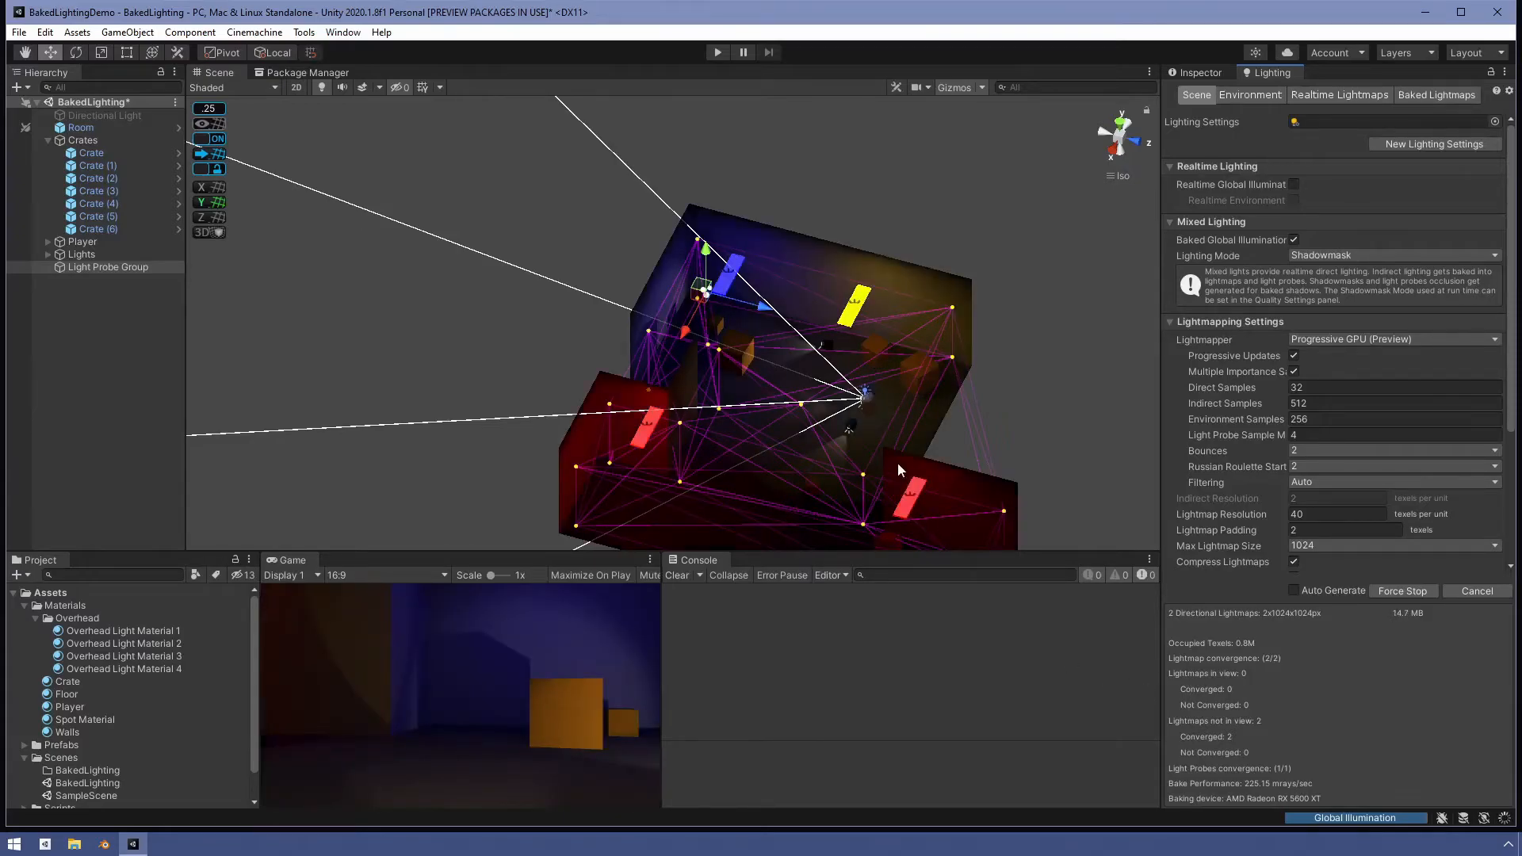
pyautogui.scroll(8, 912, 460)
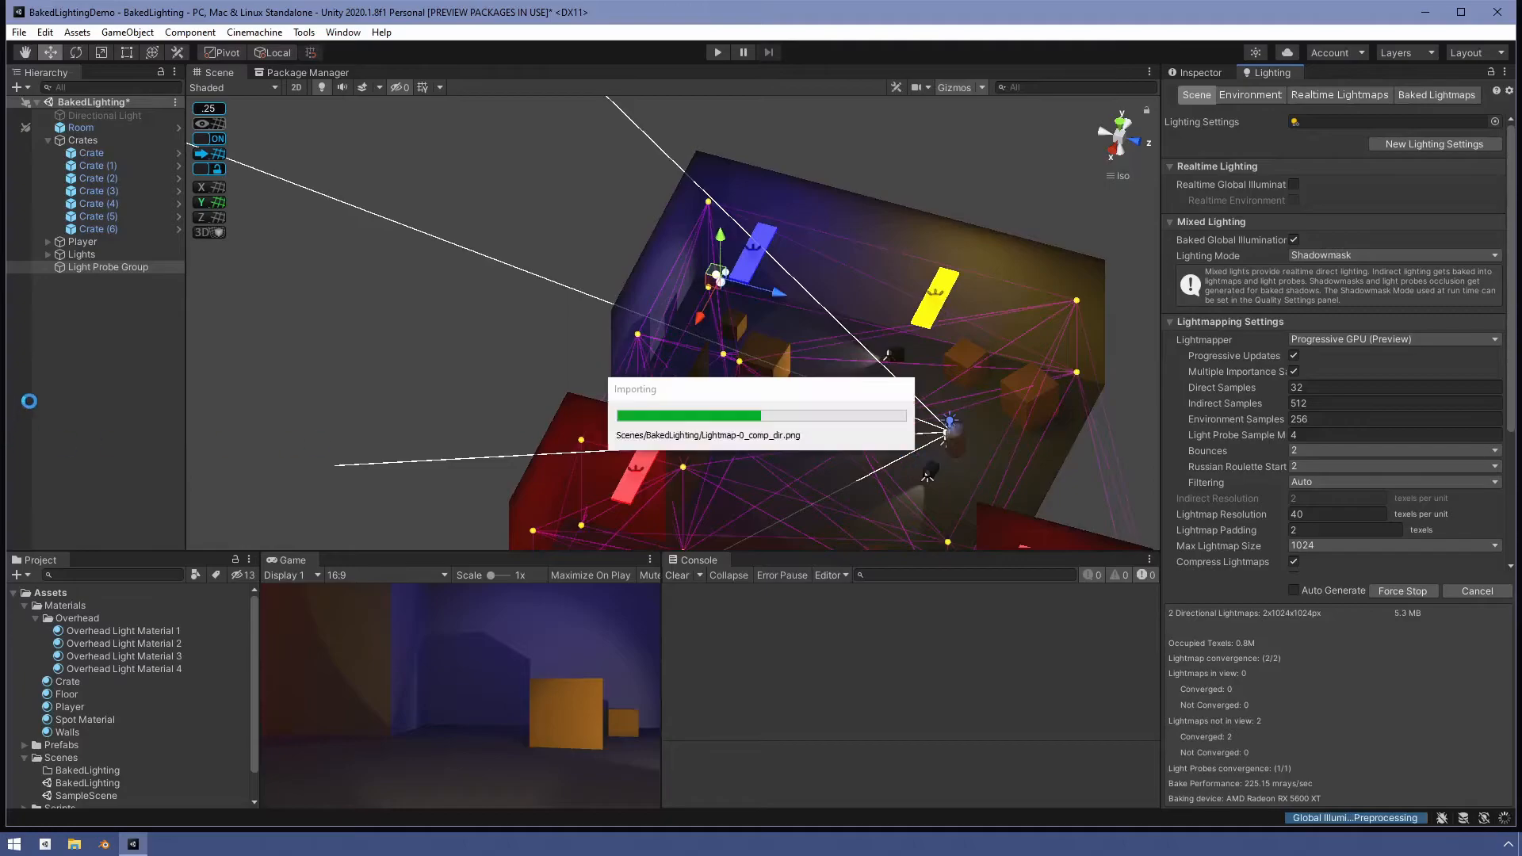
# - Focus the Scene view on the player and inspect its lighting, toggling the gizmos to compare
pyautogui.doubleClick(88, 241)
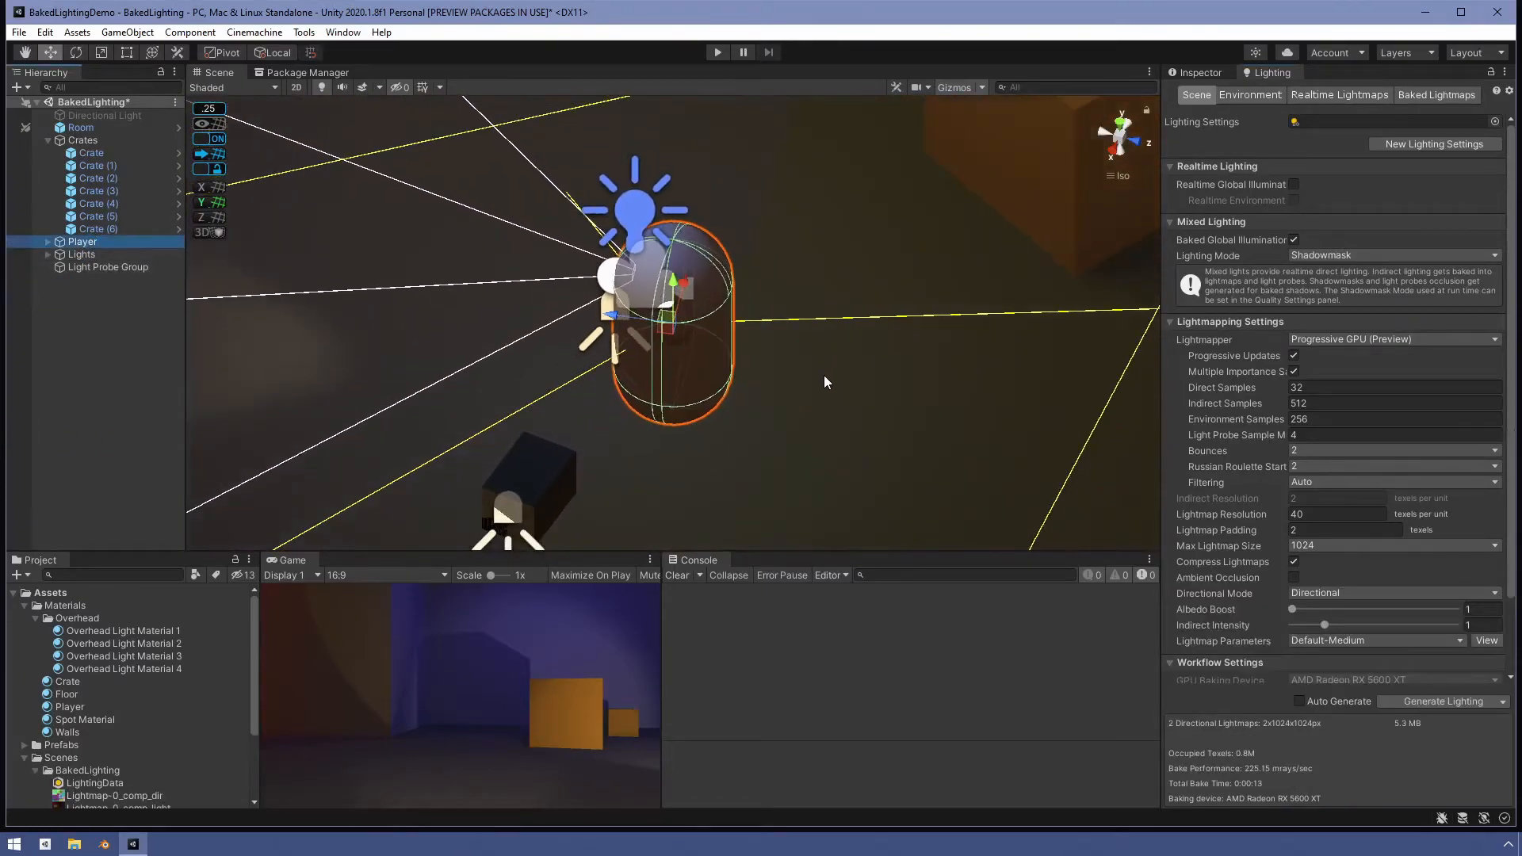
pyautogui.keyDown('alt'); pyautogui.moveTo(825, 405); pyautogui.dragTo(777, 123); pyautogui.keyUp('alt')
pyautogui.click(956, 87)
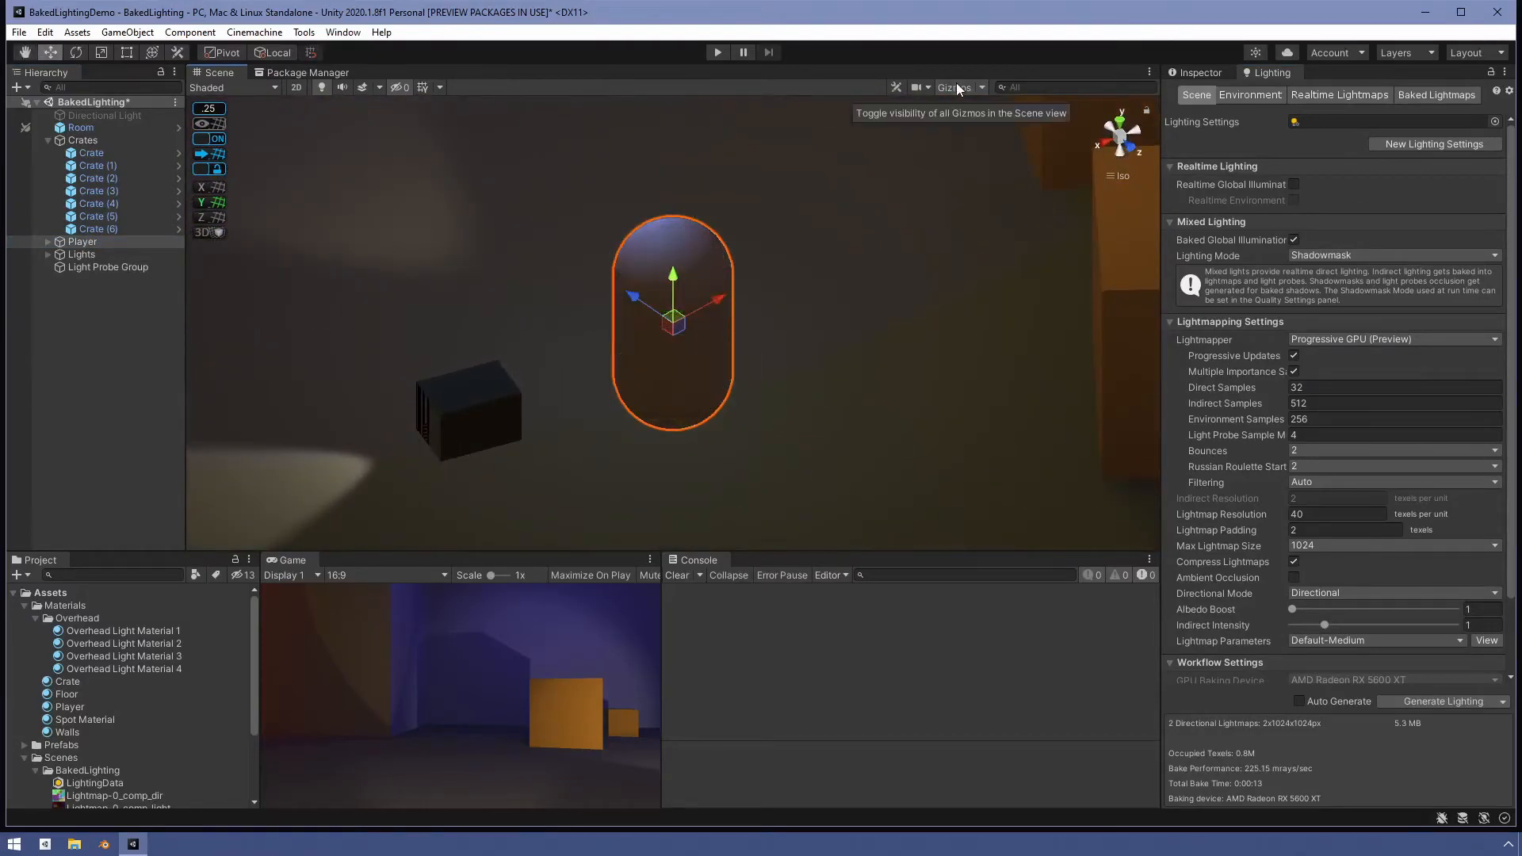
pyautogui.keyDown('alt'); pyautogui.moveTo(801, 317); pyautogui.dragTo(830, 390); pyautogui.keyUp('alt')
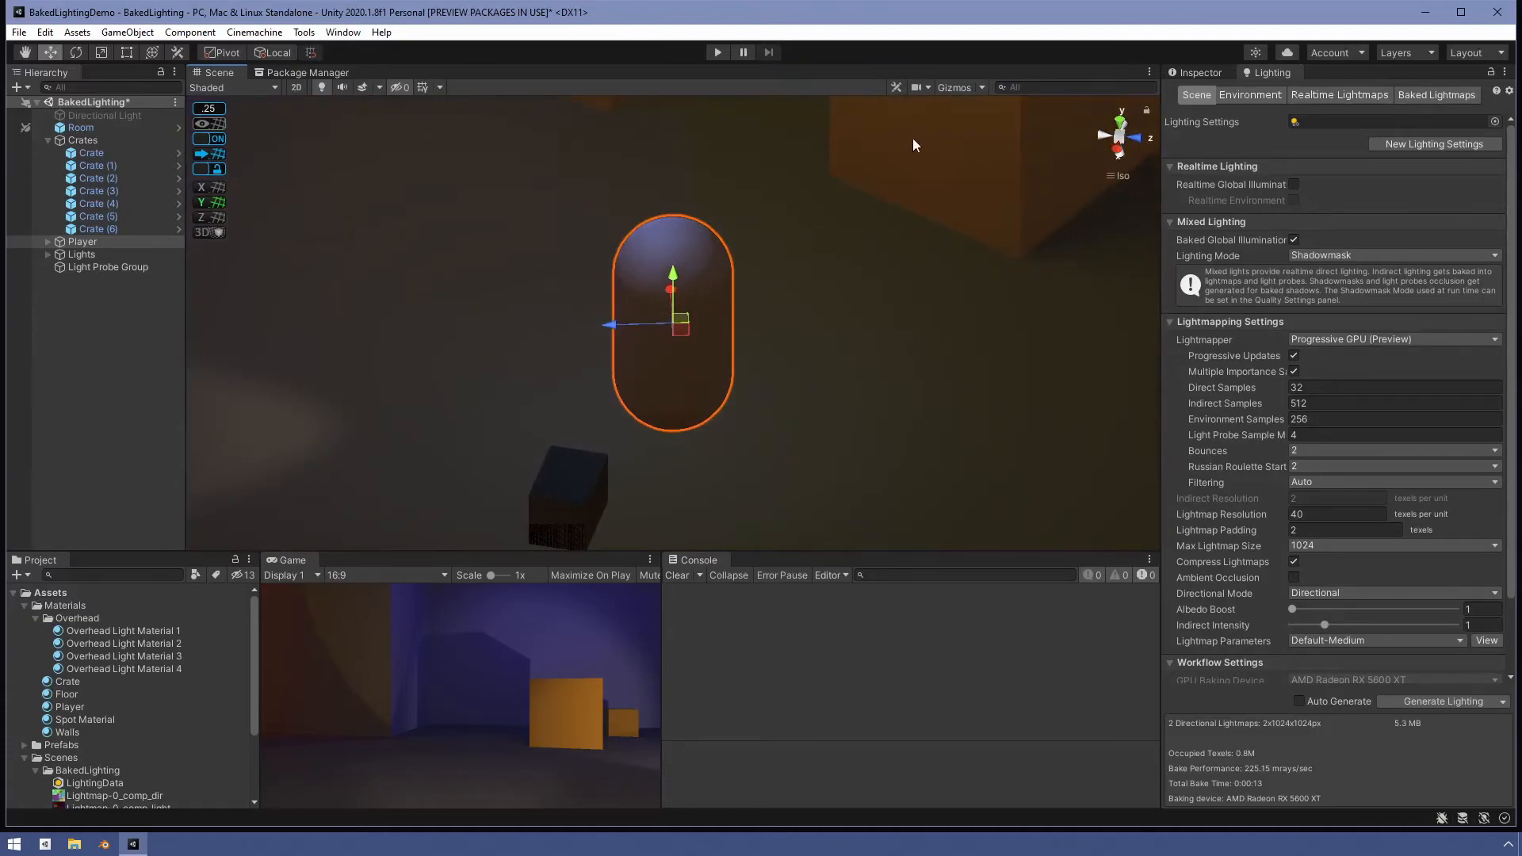
pyautogui.click(964, 87)
pyautogui.scroll(-6, 740, 271)
pyautogui.scroll(-5, 750, 281)
pyautogui.keyDown('alt'); pyautogui.moveTo(748, 294); pyautogui.dragTo(709, 502); pyautogui.keyUp('alt')
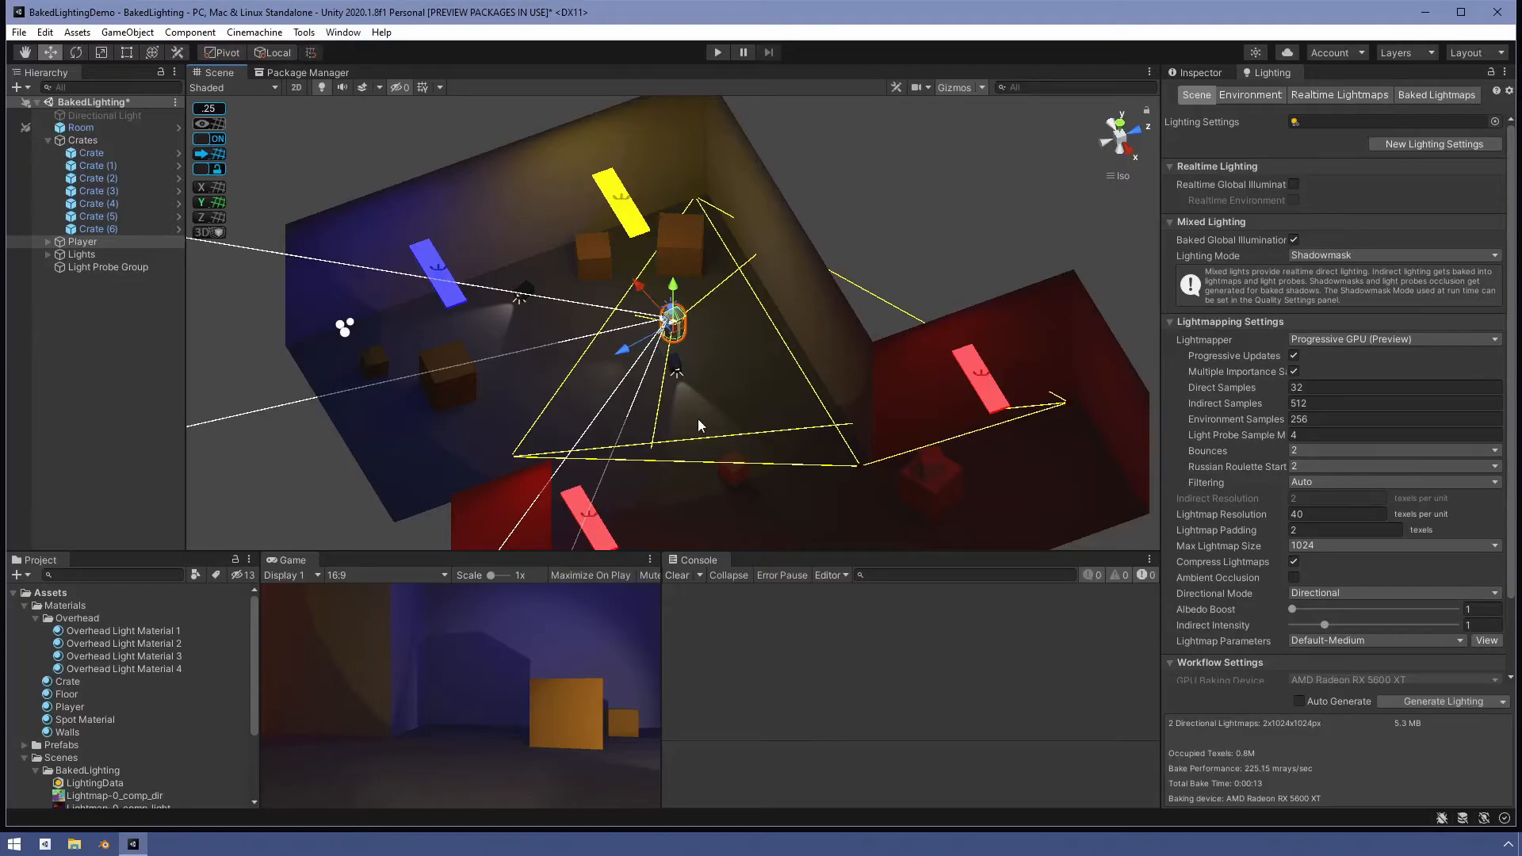
pyautogui.moveTo(671, 317); pyautogui.dragTo(430, 254)
pyautogui.moveTo(389, 357); pyautogui.dragTo(349, 371)
pyautogui.scroll(2, 444, 353)
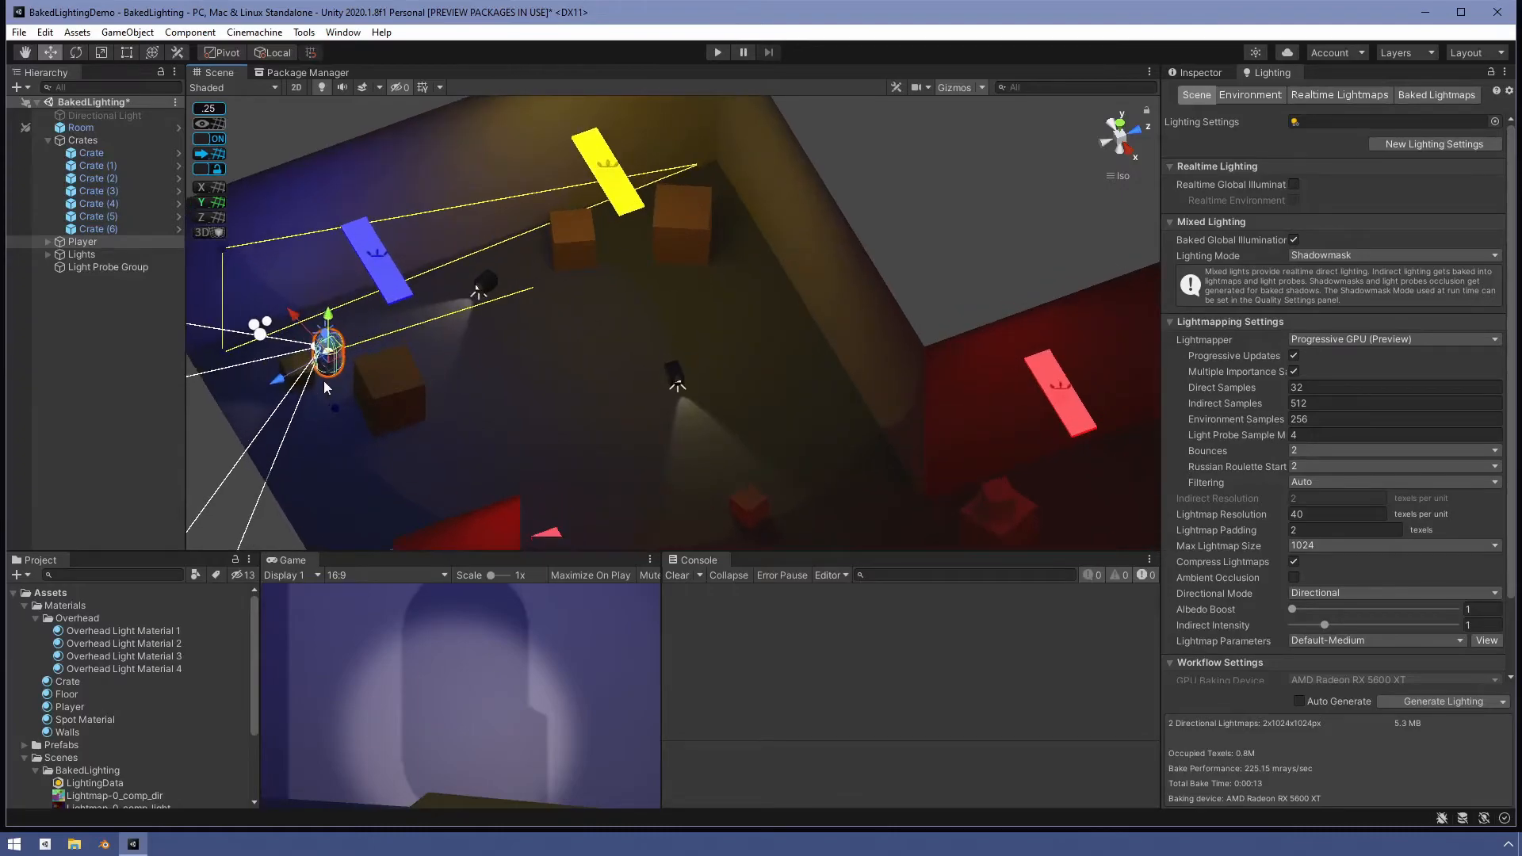
pyautogui.press('f')
pyautogui.keyDown('alt'); pyautogui.moveTo(807, 428); pyautogui.dragTo(886, 363); pyautogui.keyUp('alt')
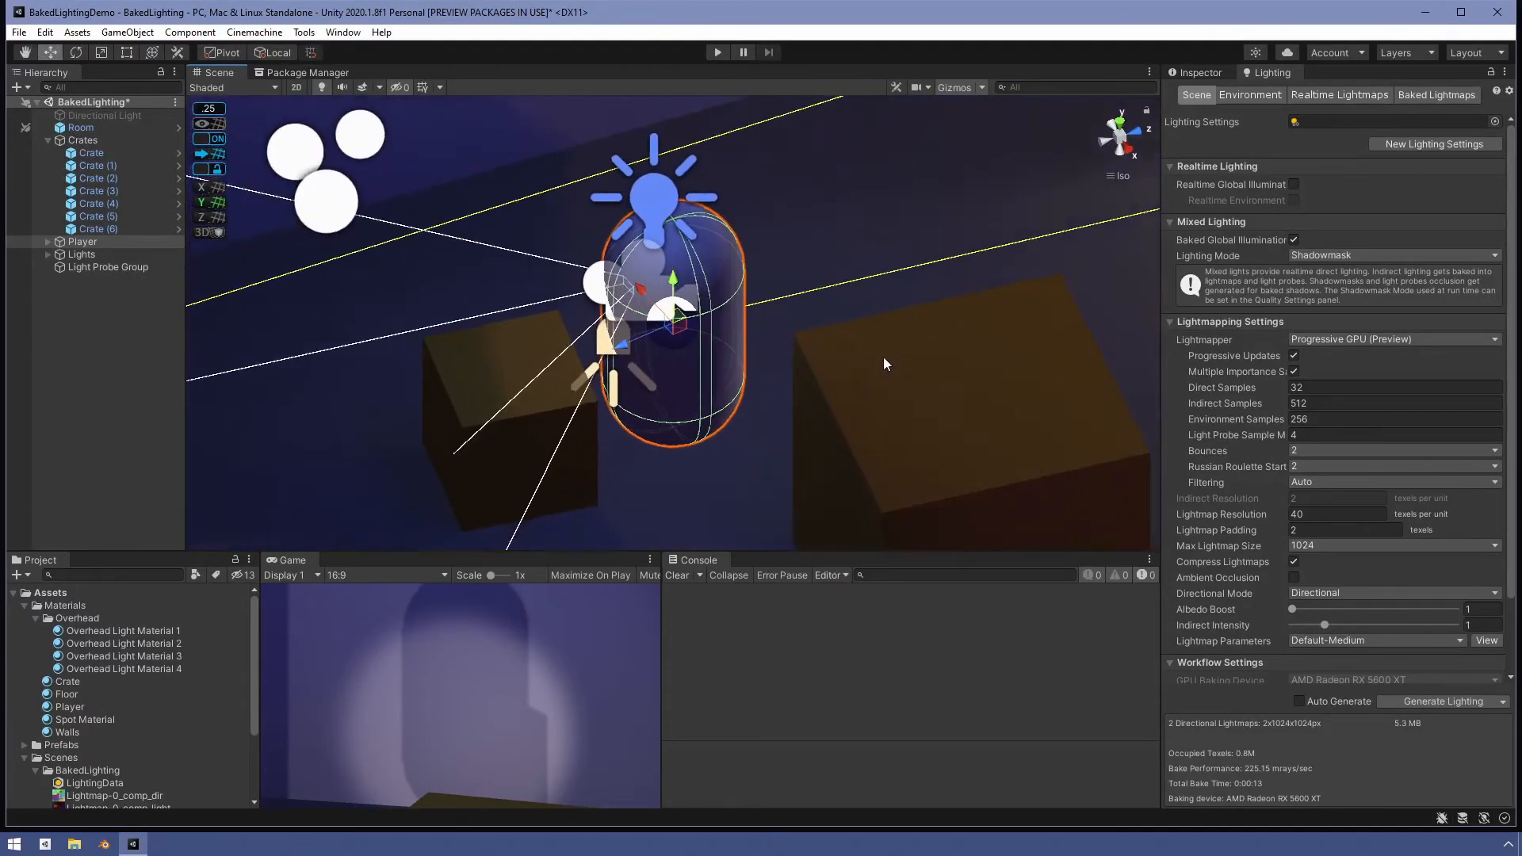
pyautogui.scroll(-5, 884, 365)
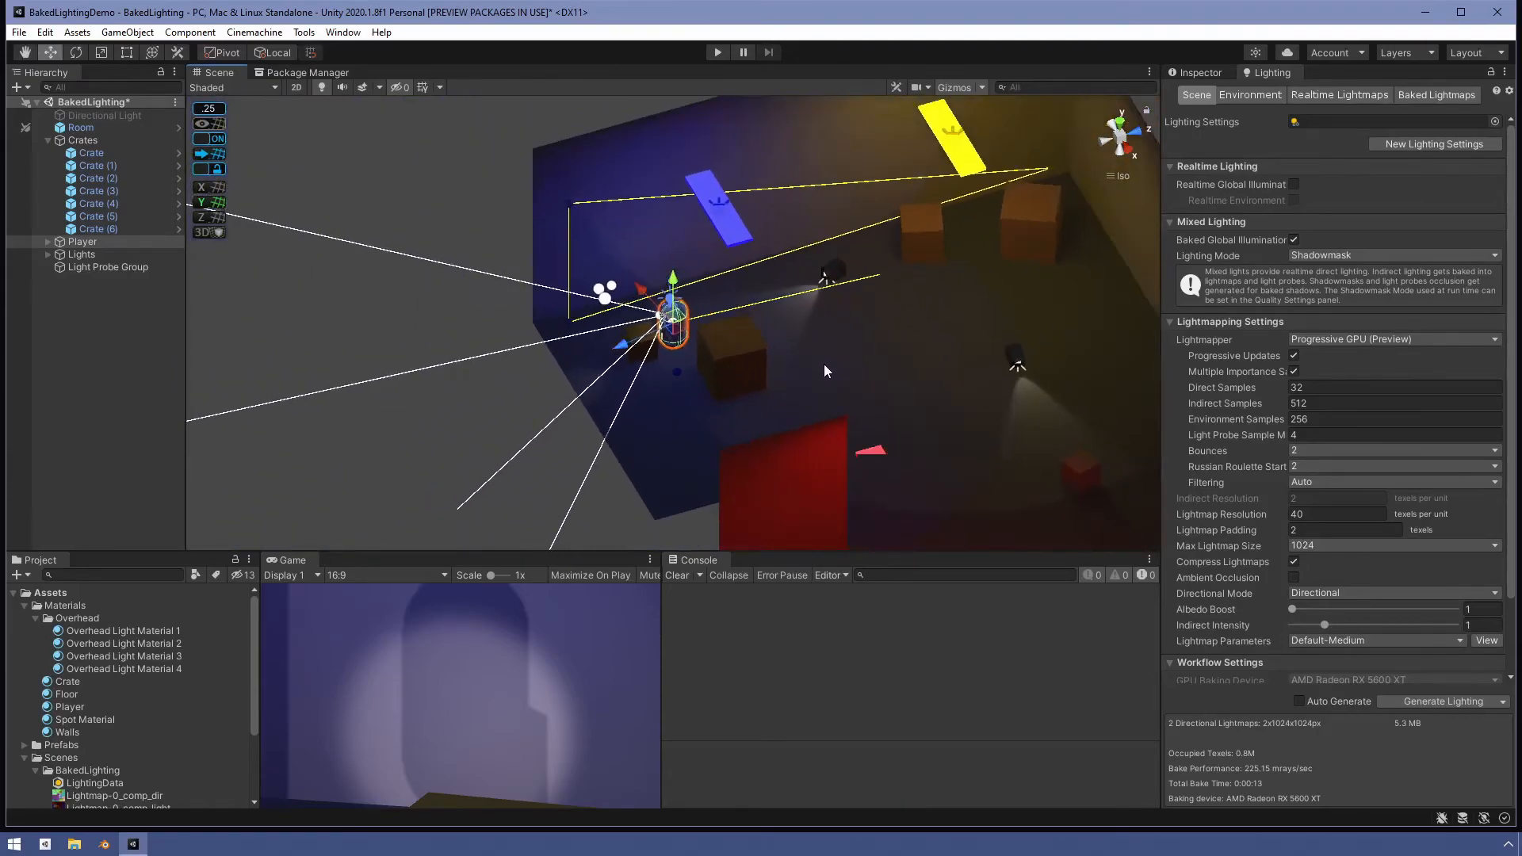
pyautogui.scroll(-2, 824, 364)
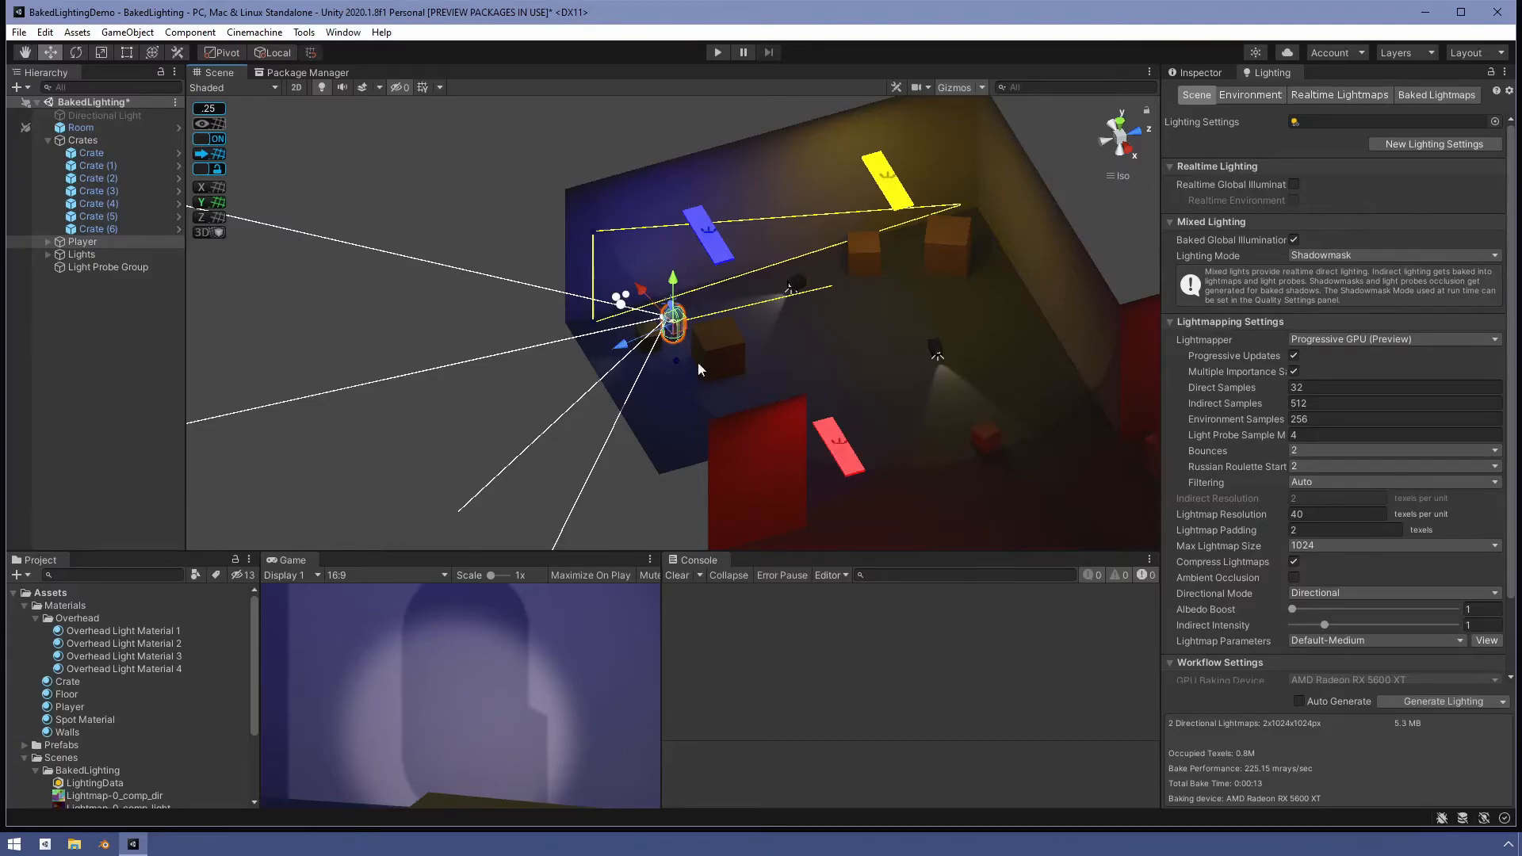
# - Hide the gizmos, enter Play mode, and move the player from the blue room into the red room
pyautogui.click(950, 86)
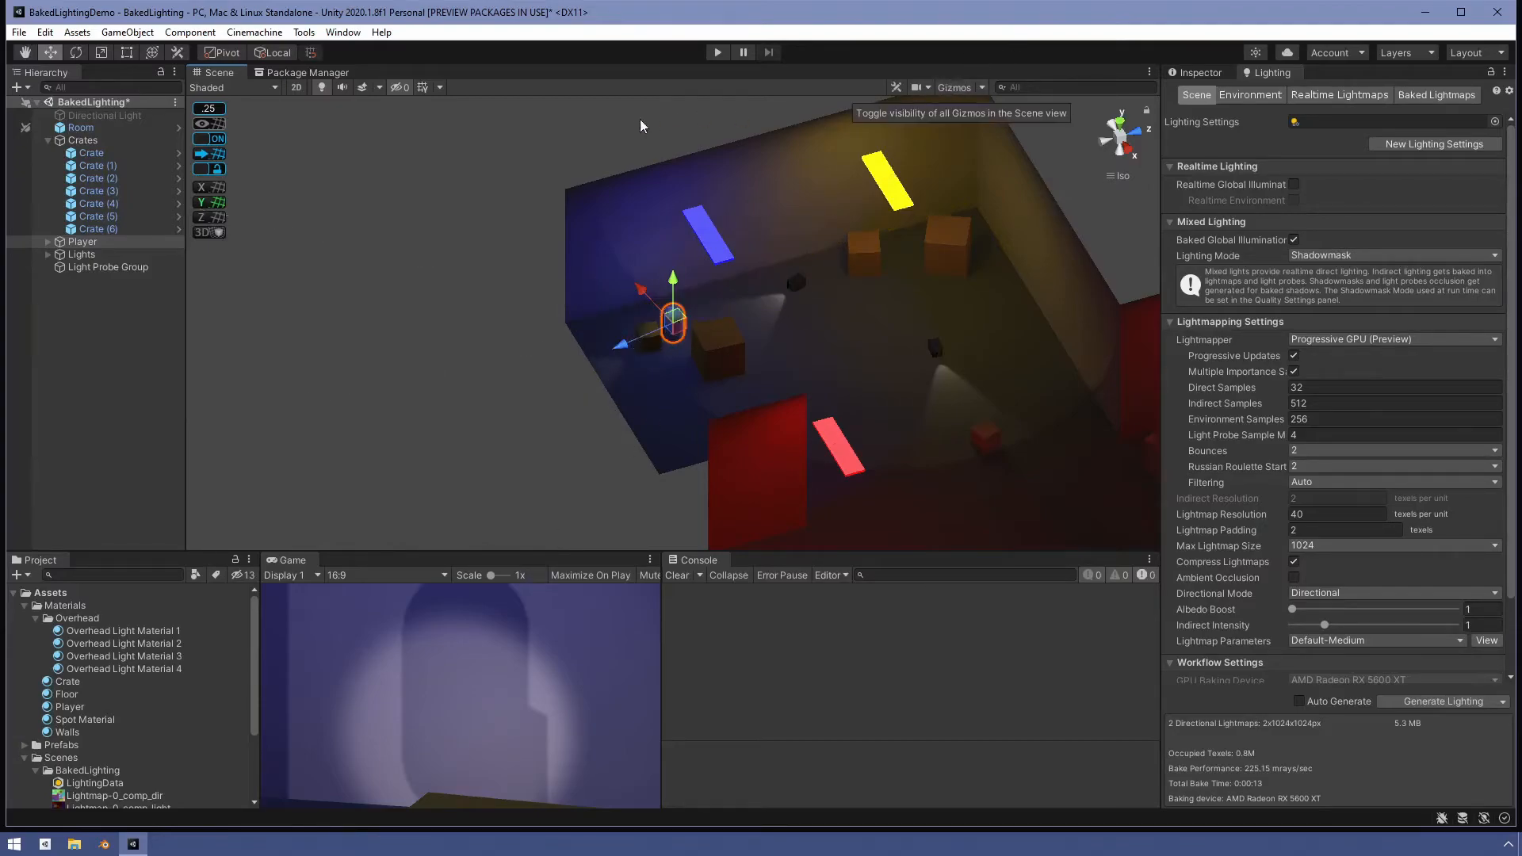
pyautogui.click(716, 52)
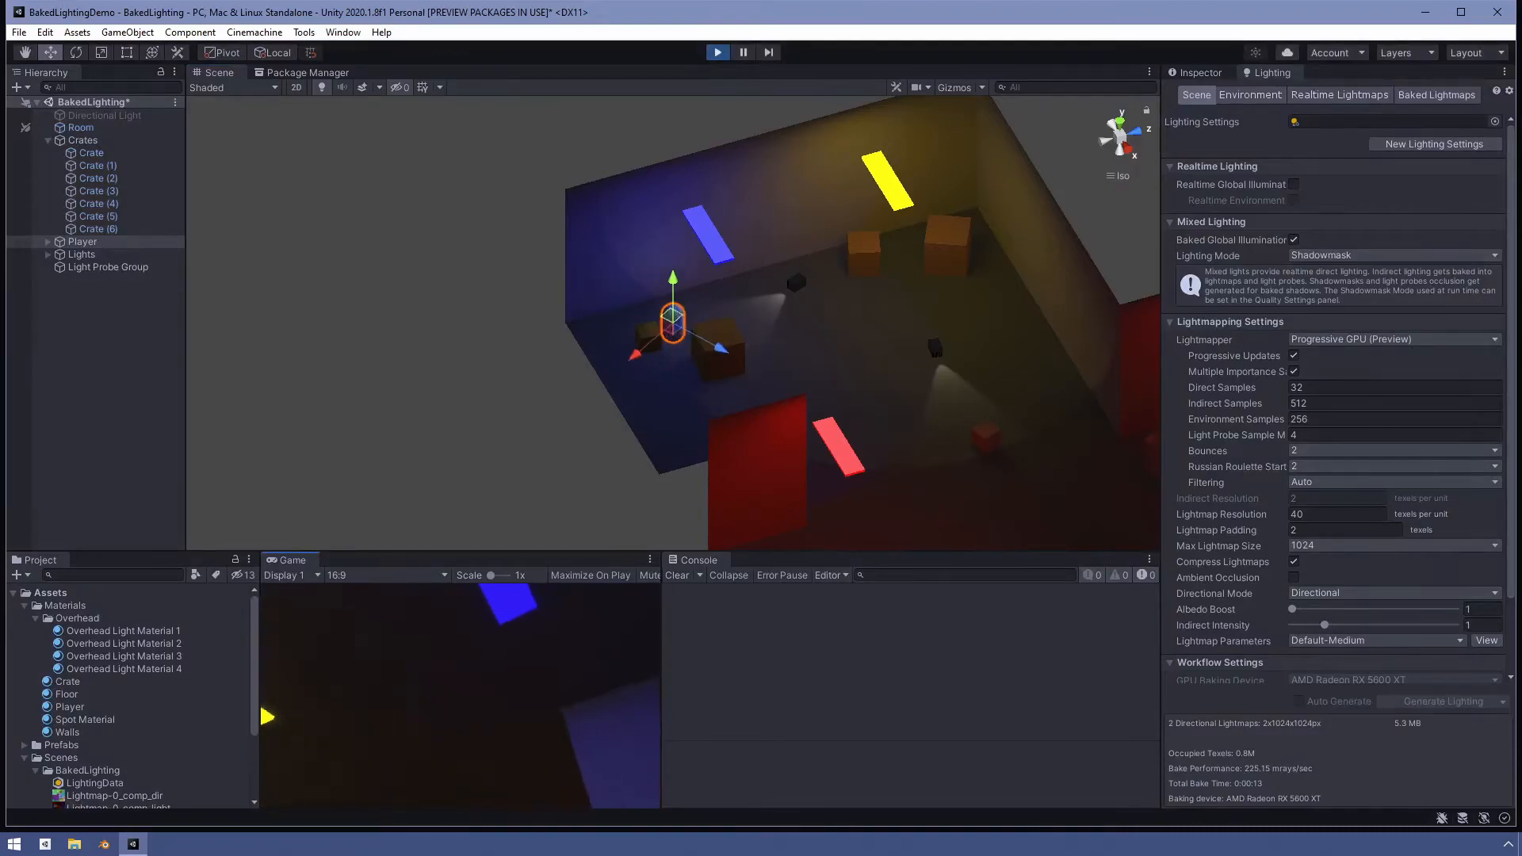
pyautogui.press('s')
pyautogui.press('d')
pyautogui.press('a')
pyautogui.press('d')
pyautogui.press('w')
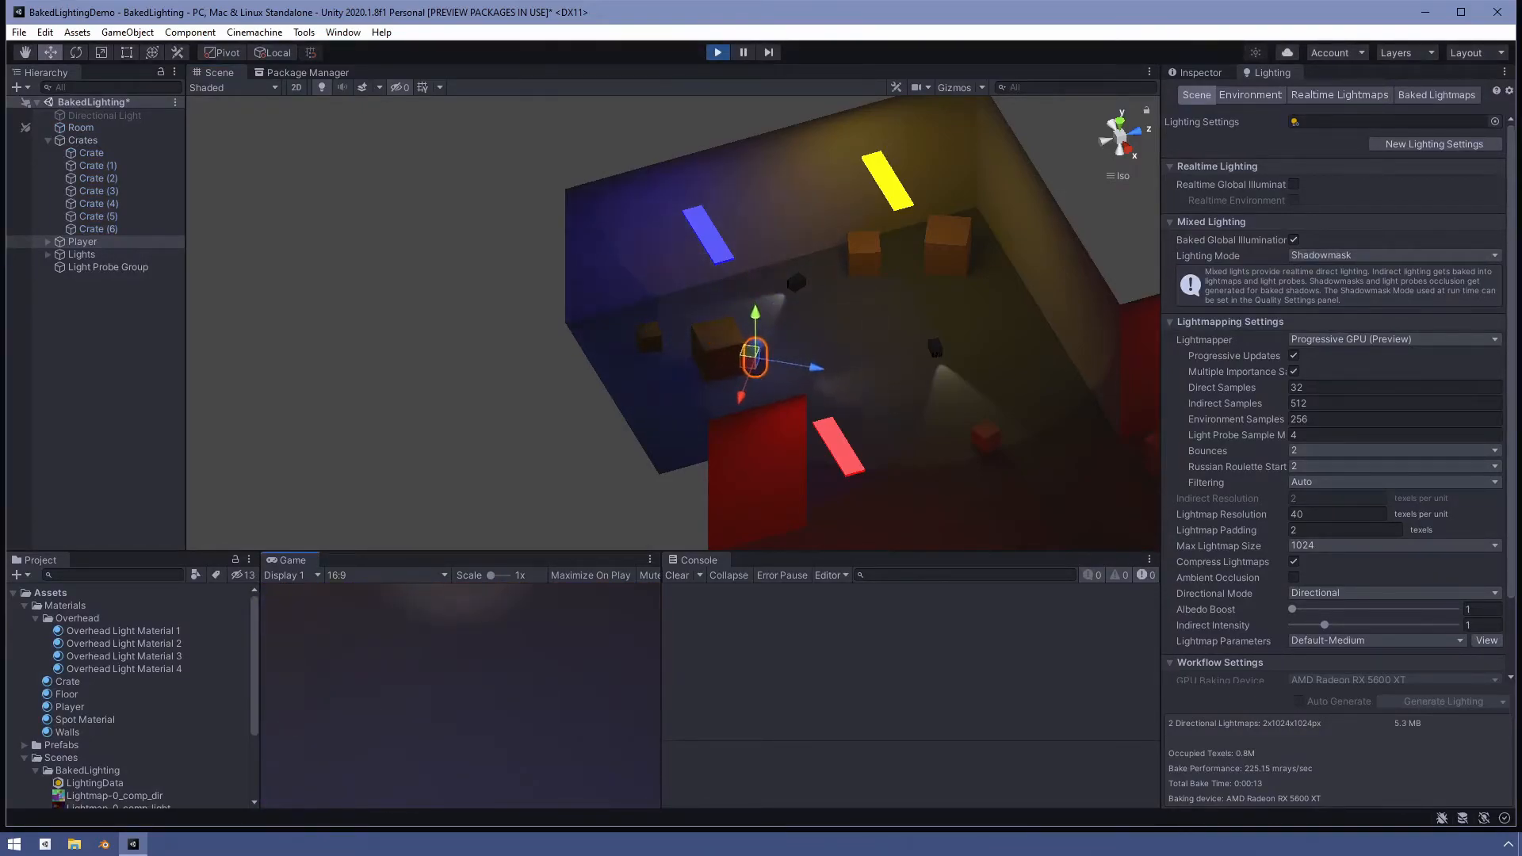
pyautogui.press('w')
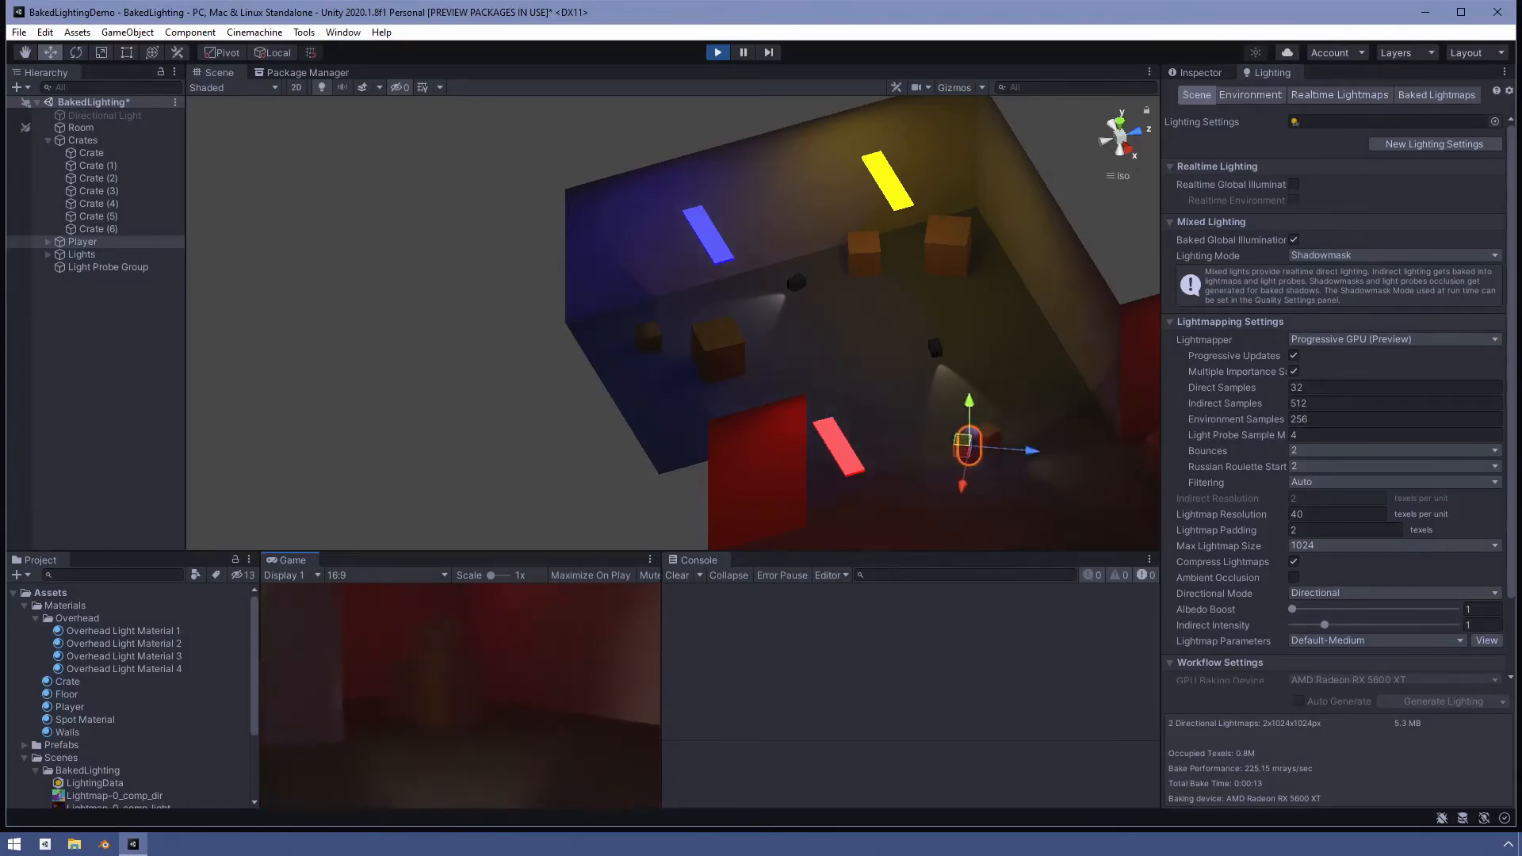
pyautogui.press('w')
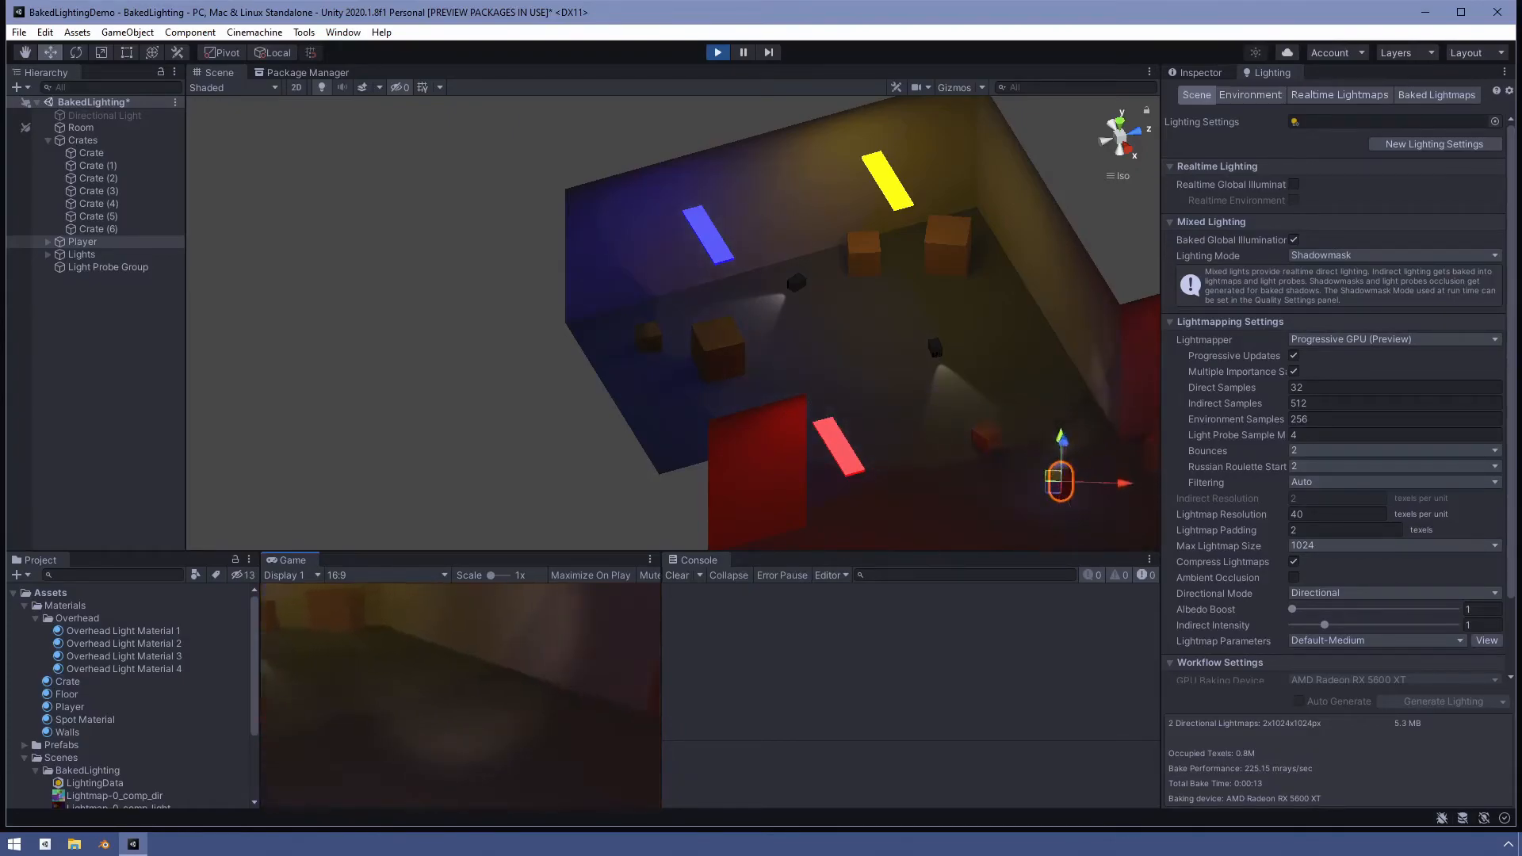
# - Select the player and lock the Scene view to follow it while playing
pyautogui.click(87, 242)
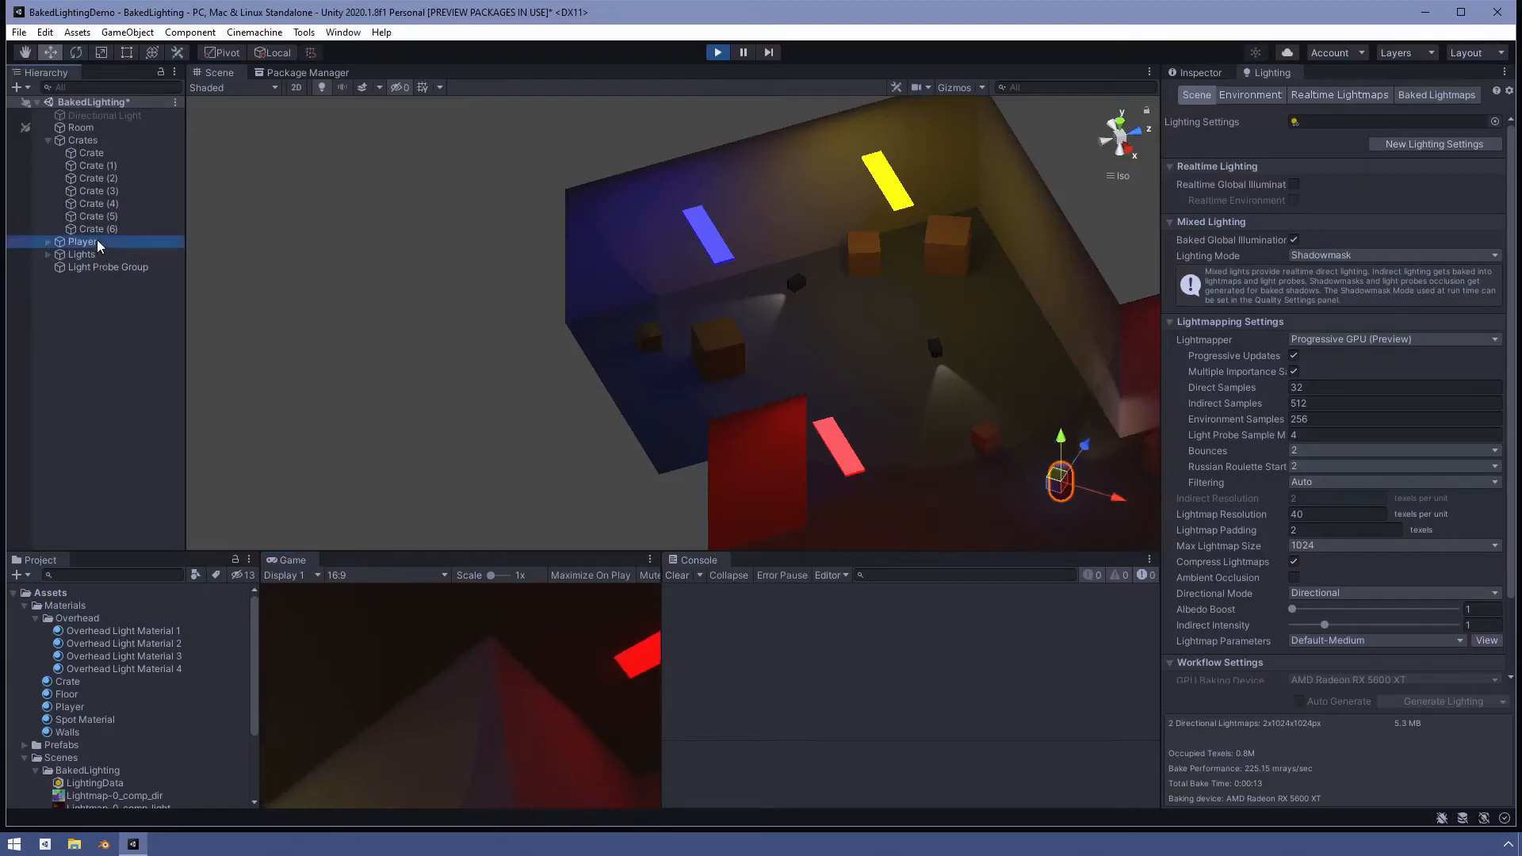
pyautogui.doubleClick(83, 242)
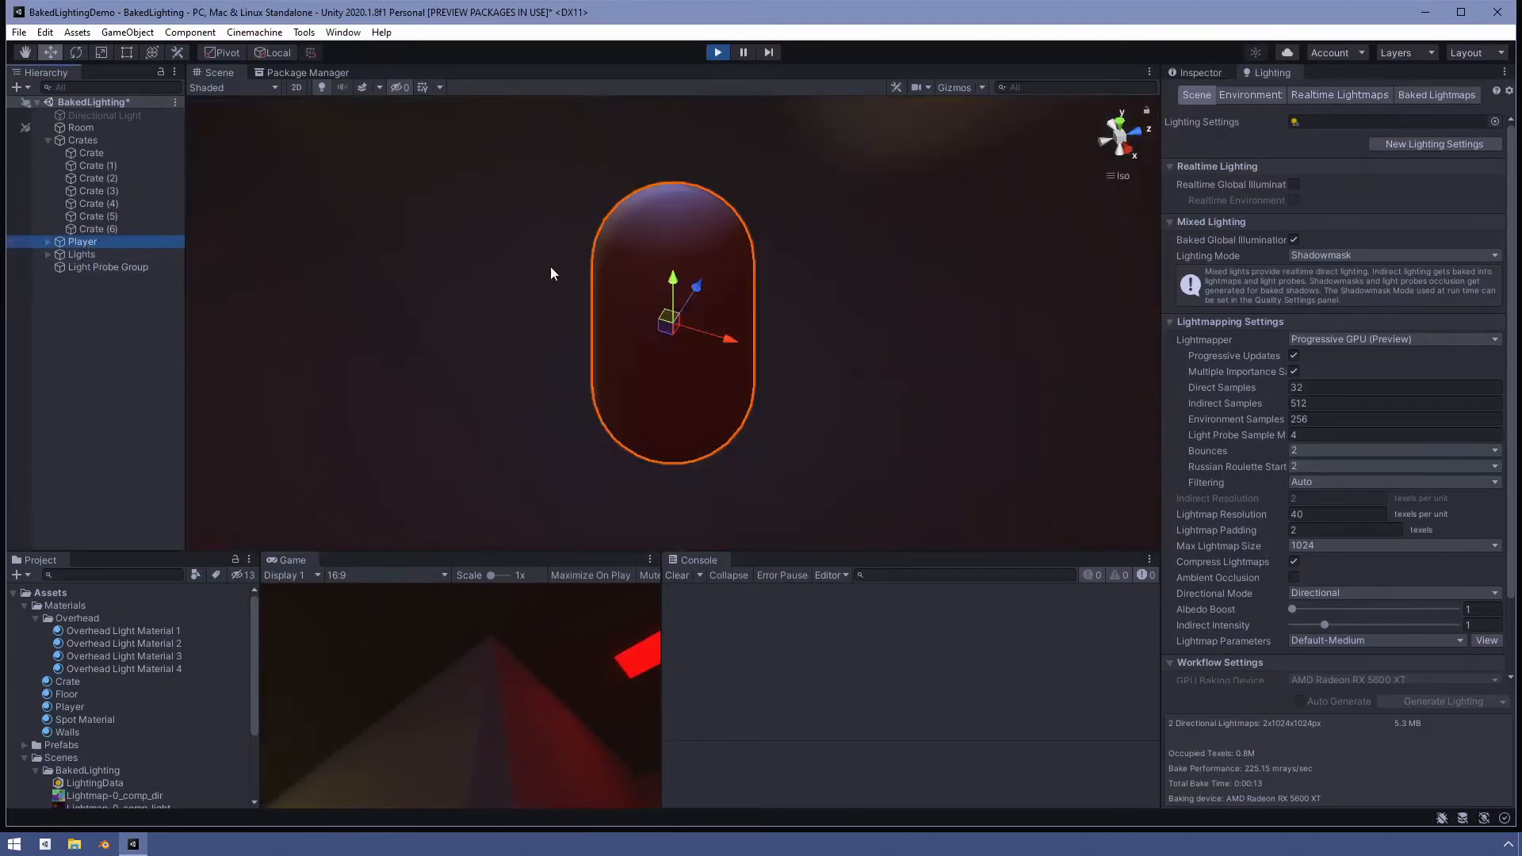
pyautogui.hotkey('shift', 'f')
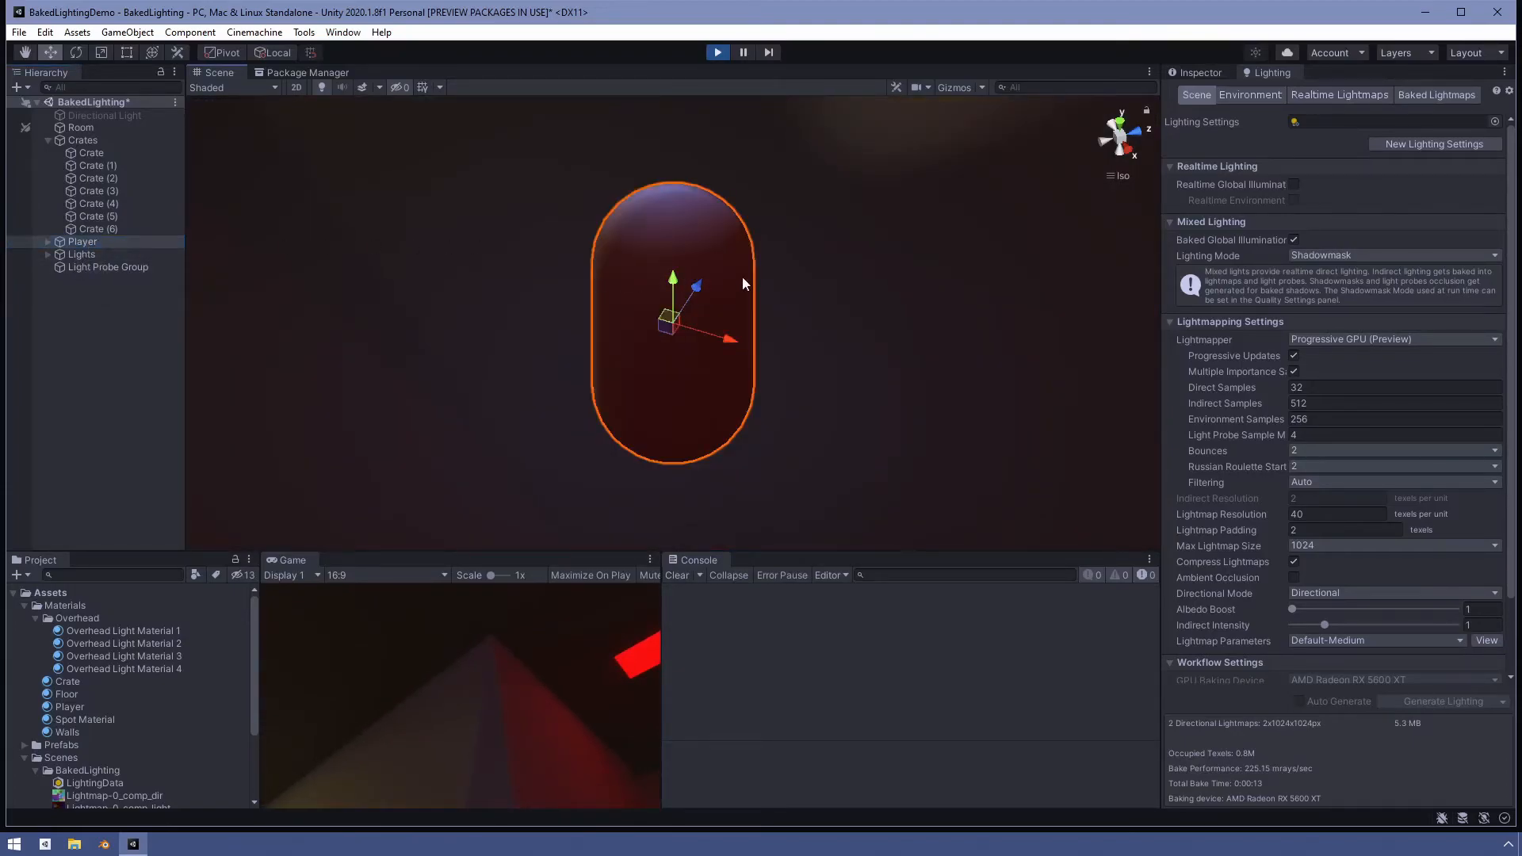
pyautogui.scroll(-4, 722, 284)
pyautogui.scroll(-3, 725, 297)
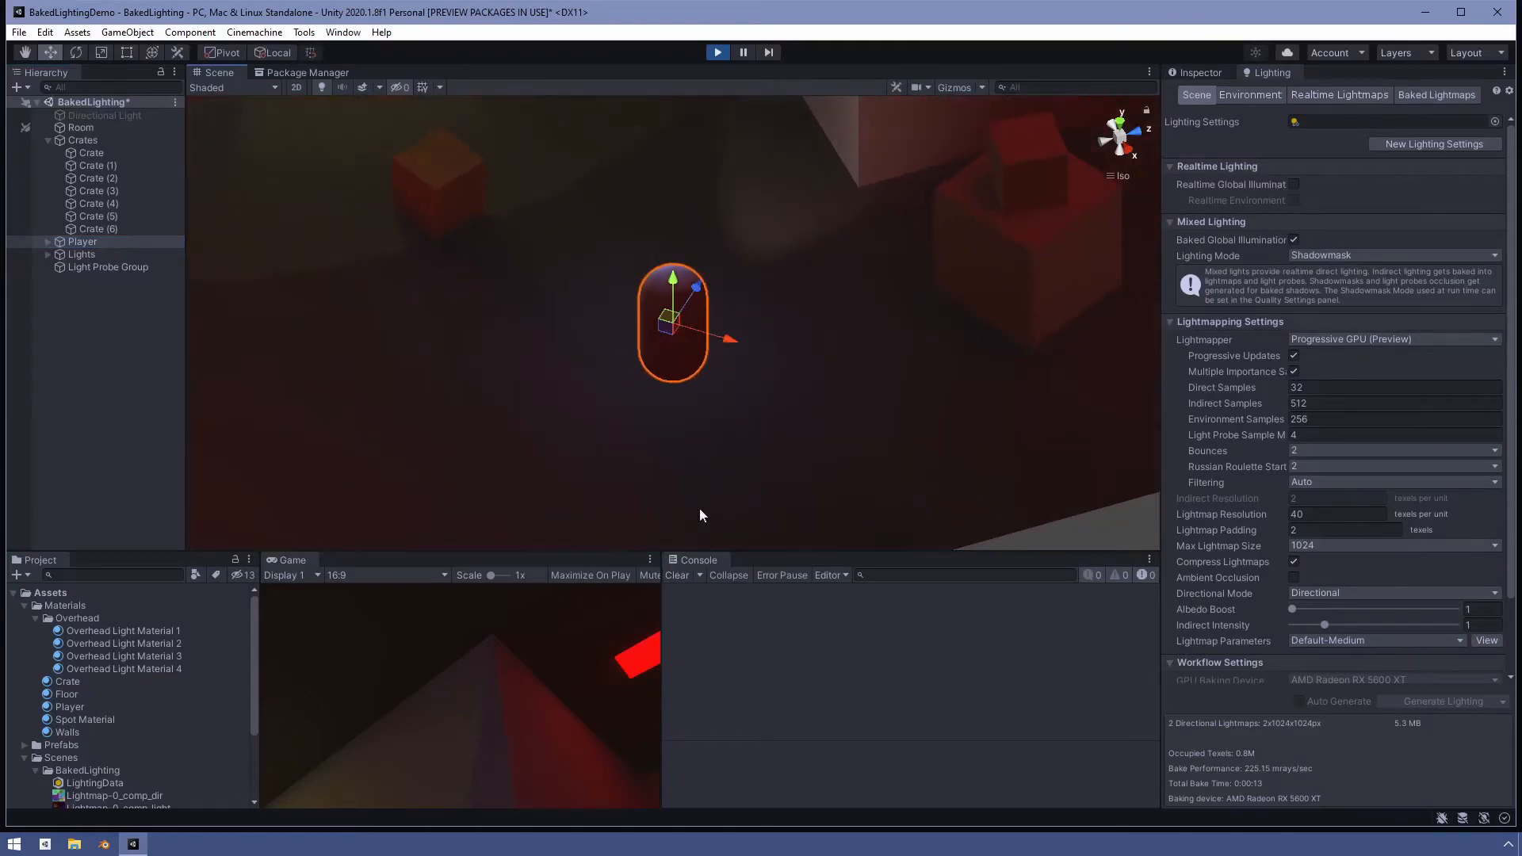
# - Walk the player around both rooms in the Game view to check its lighting, then exit Play mode
pyautogui.click(615, 717)
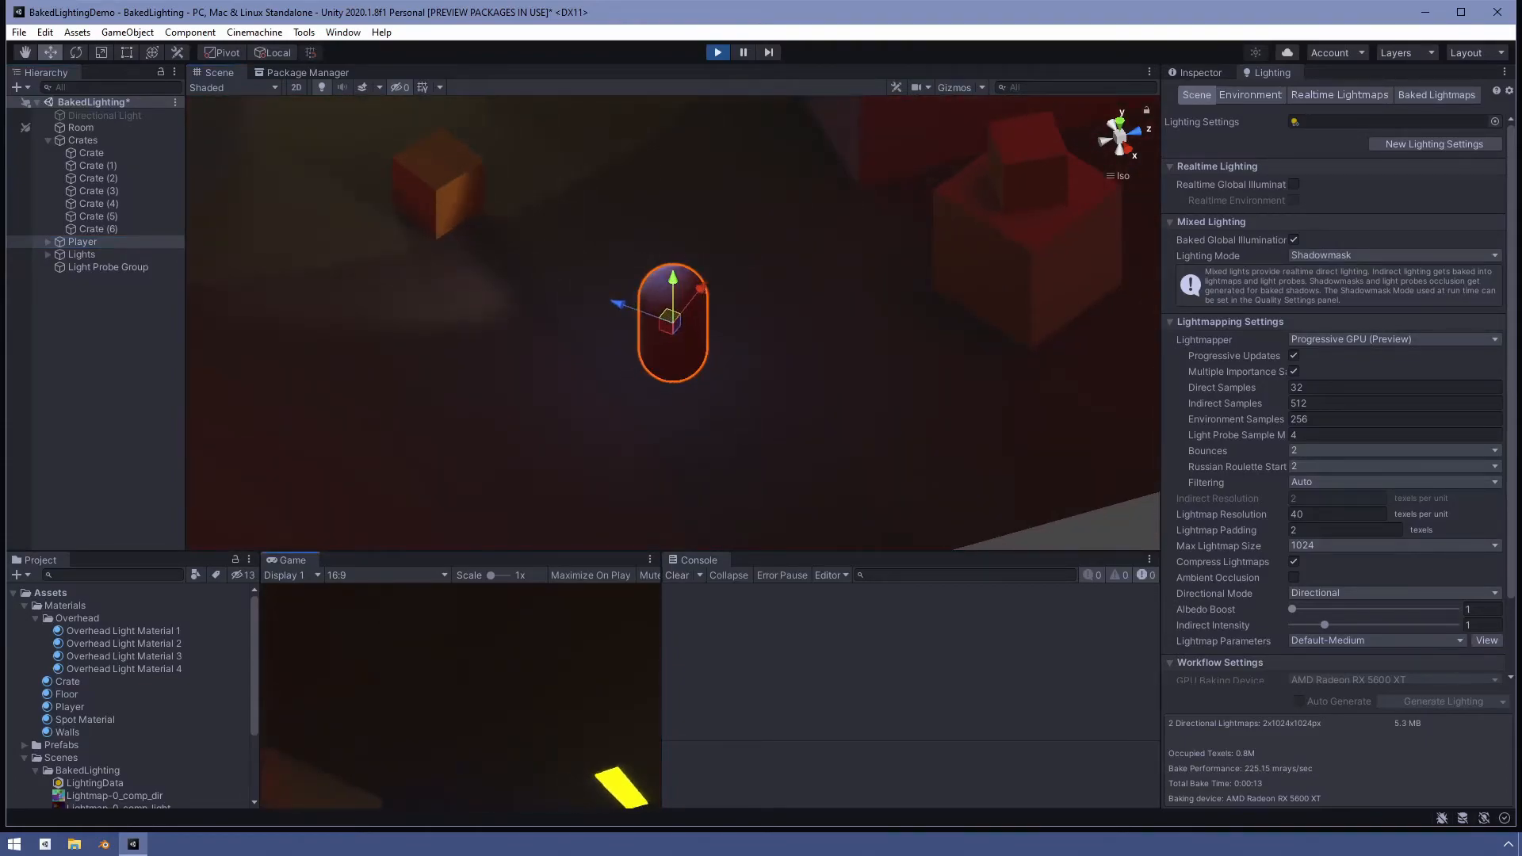
pyautogui.press('w')
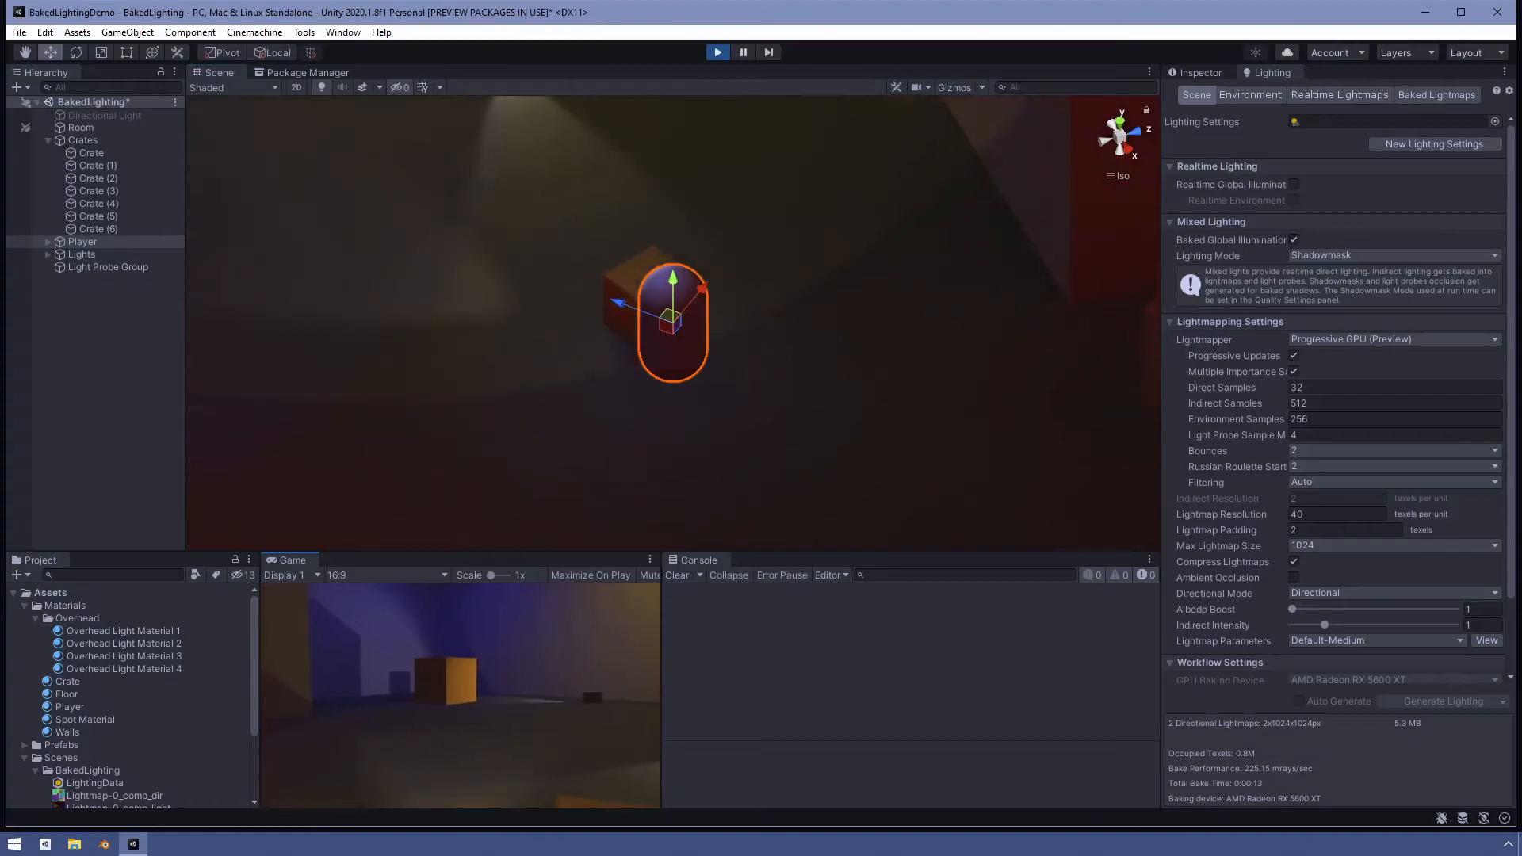
pyautogui.press('w')
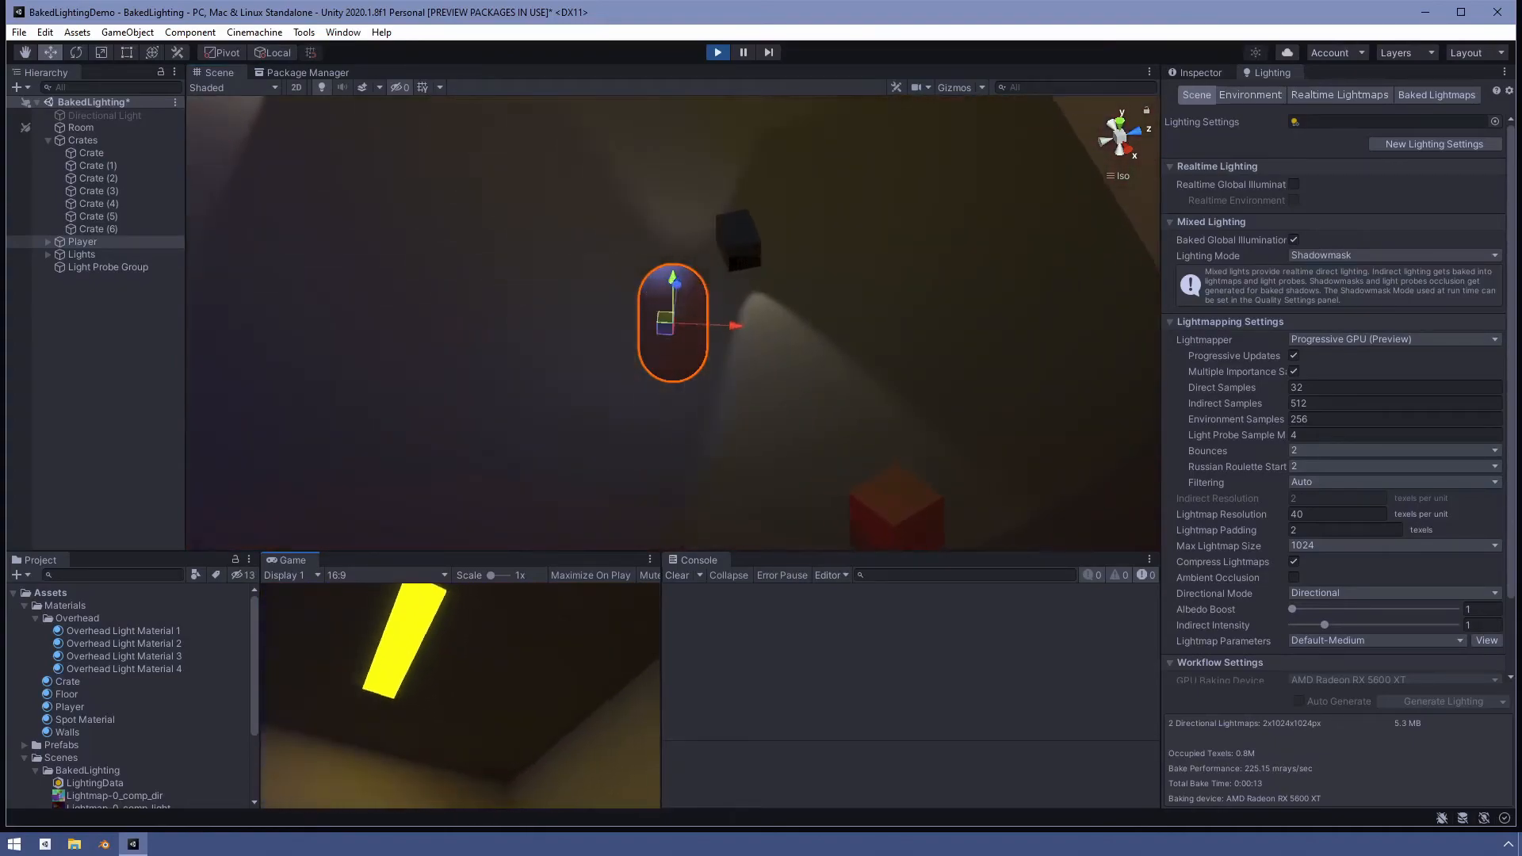
pyautogui.press('d')
pyautogui.press('w')
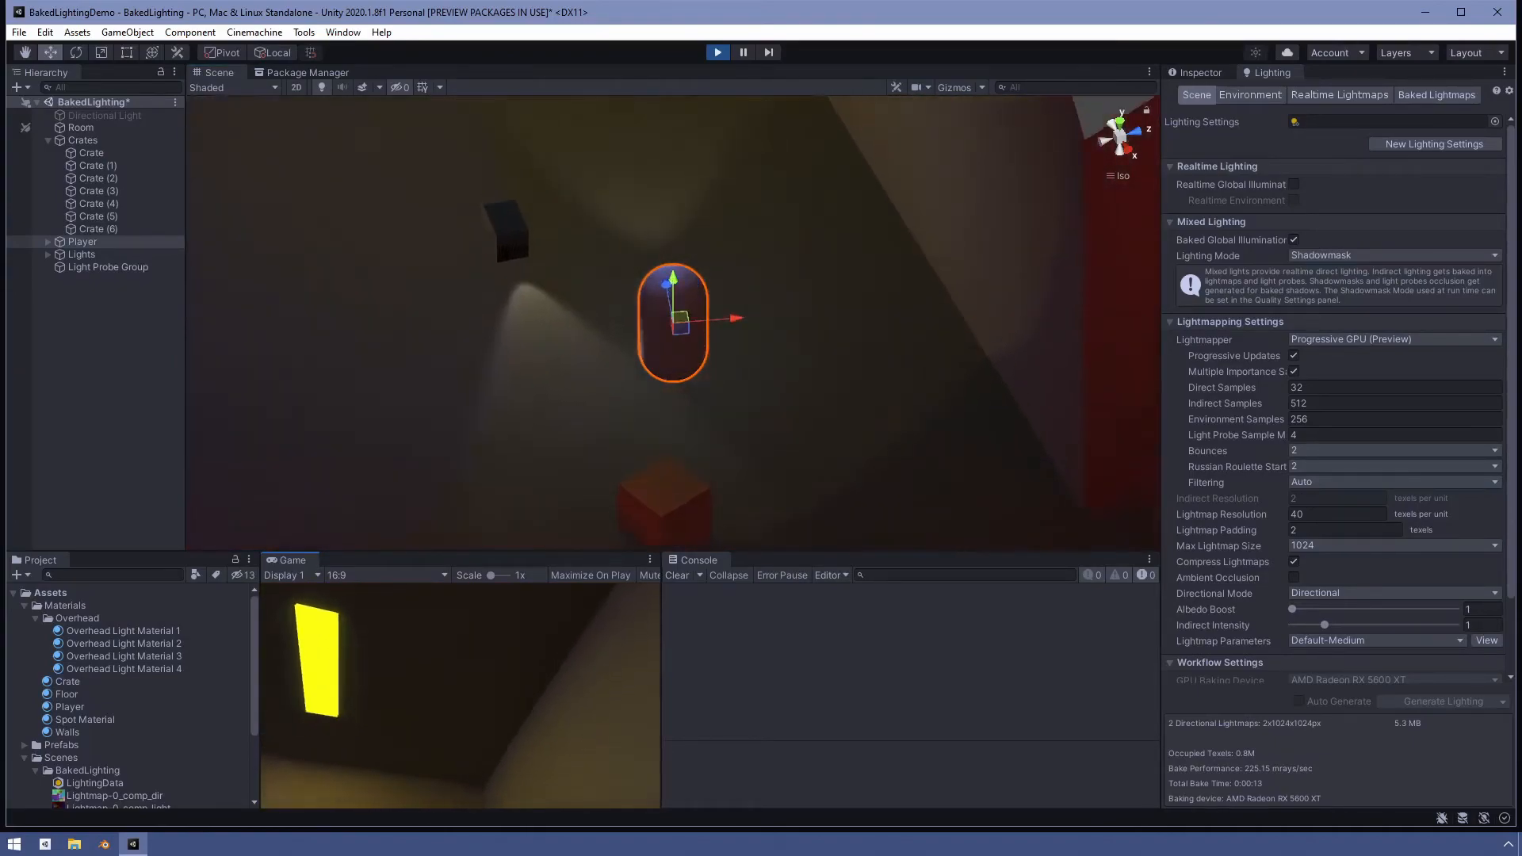
pyautogui.press('w')
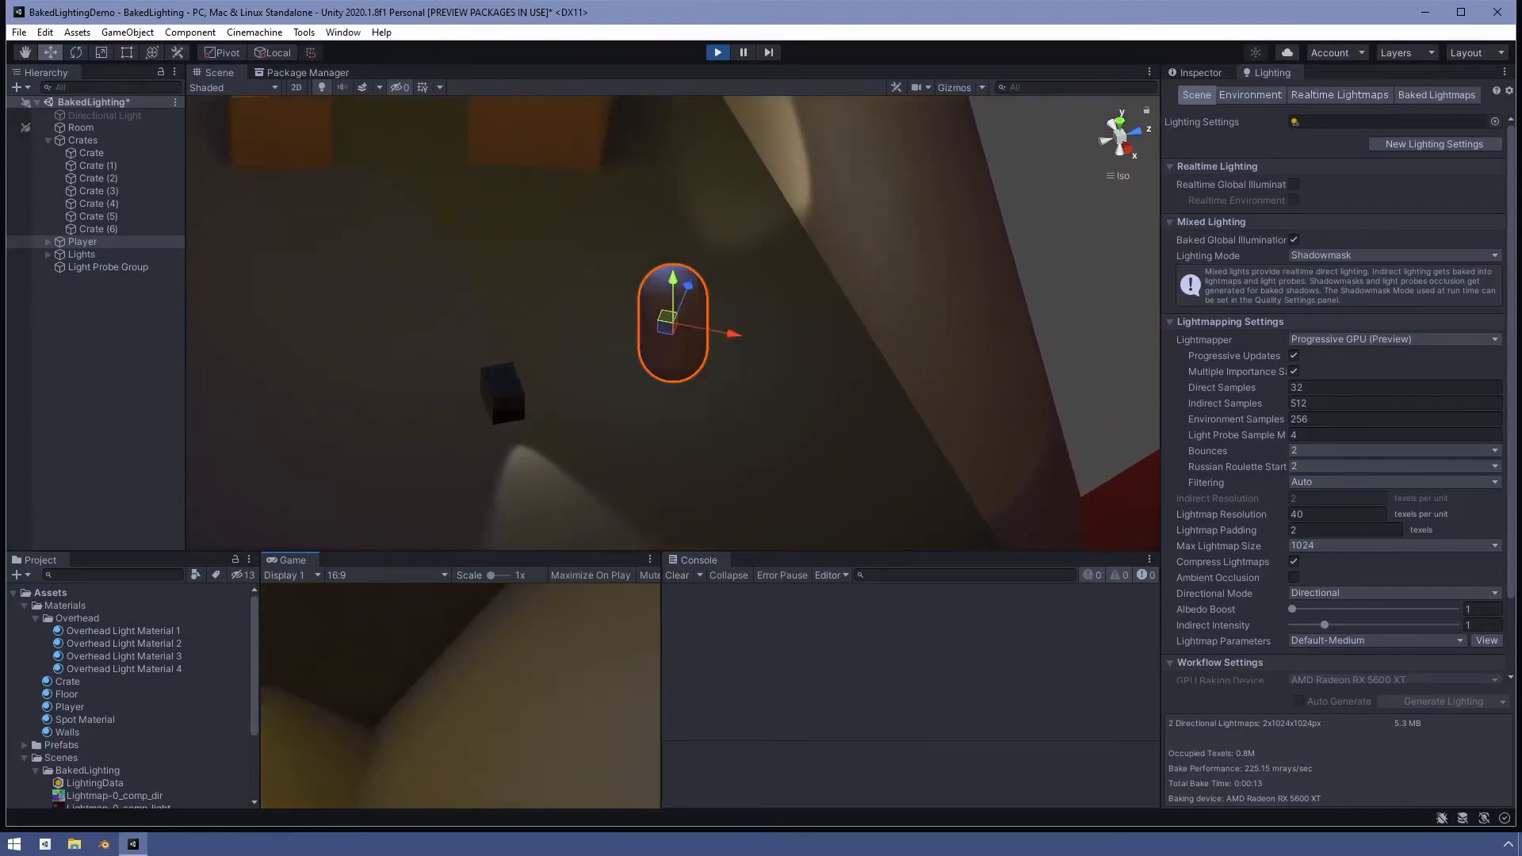
pyautogui.press('s')
pyautogui.press('s')
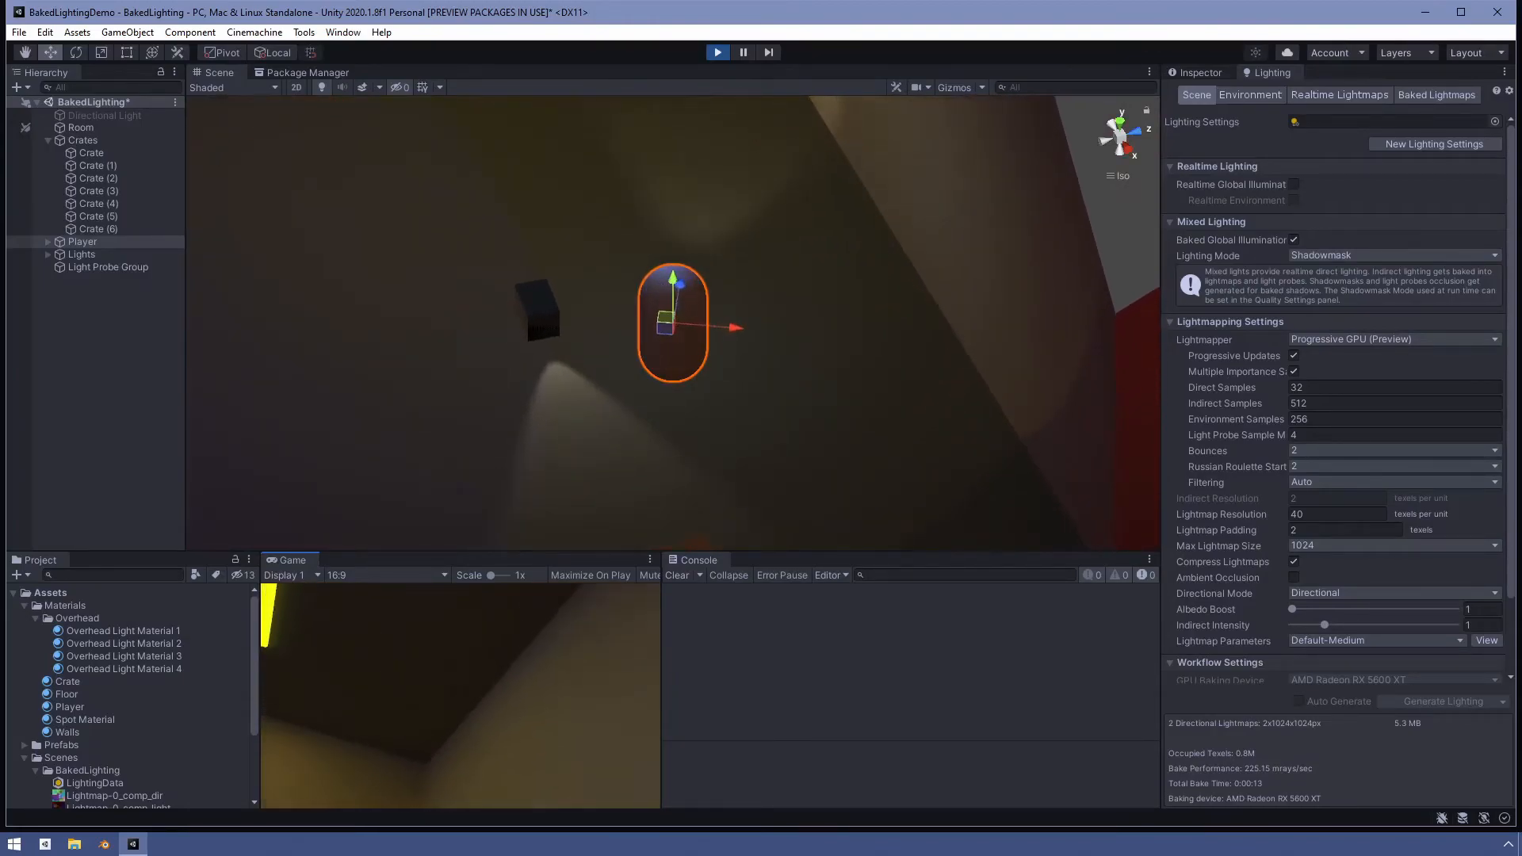
pyautogui.press('w')
pyautogui.press('d')
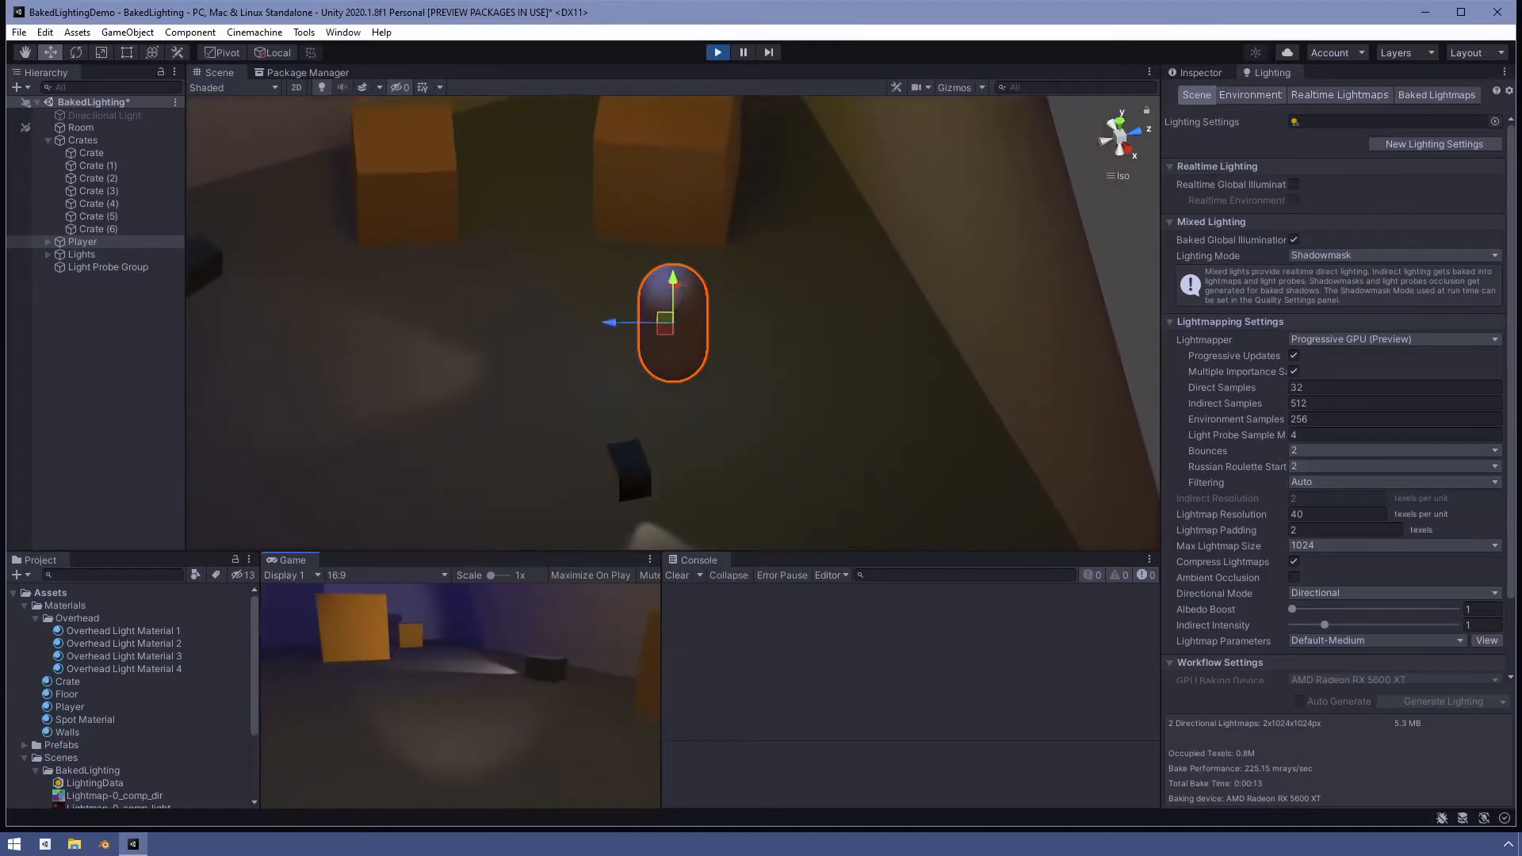
pyautogui.press('w')
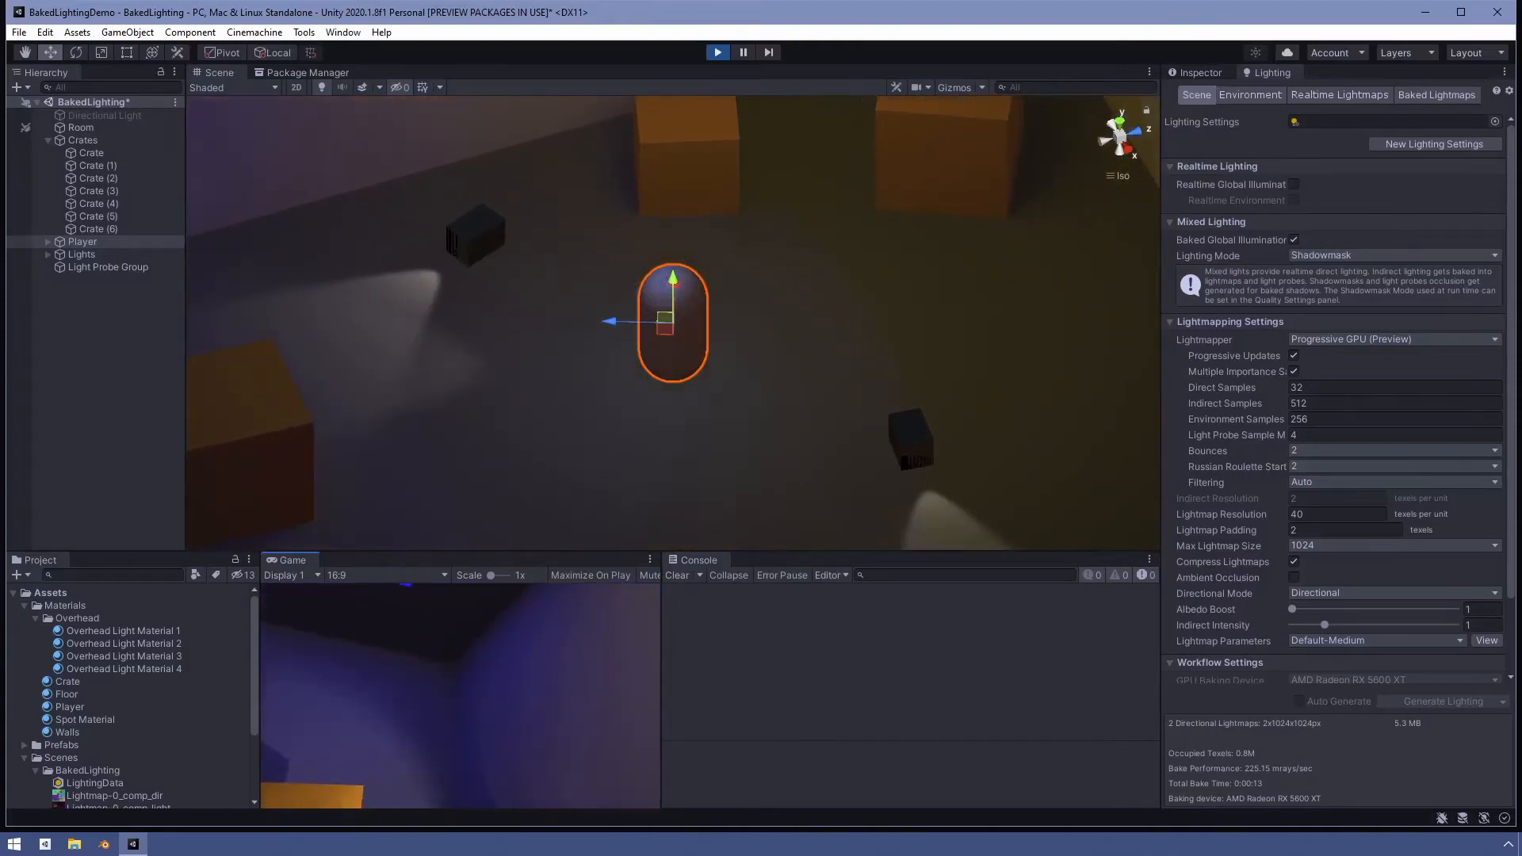
pyautogui.press('w')
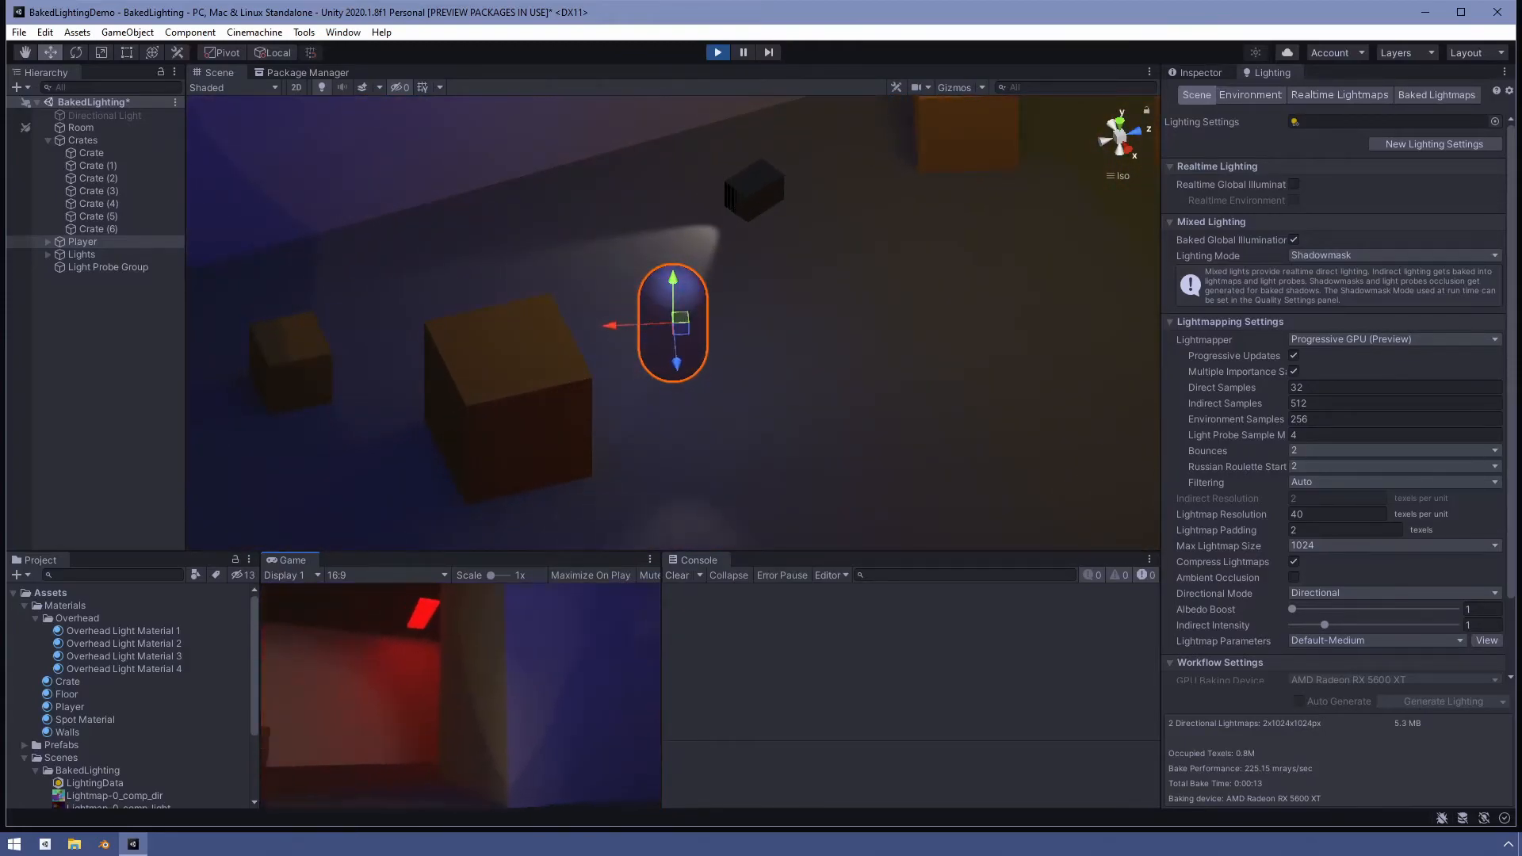
pyautogui.press('w')
pyautogui.press('a')
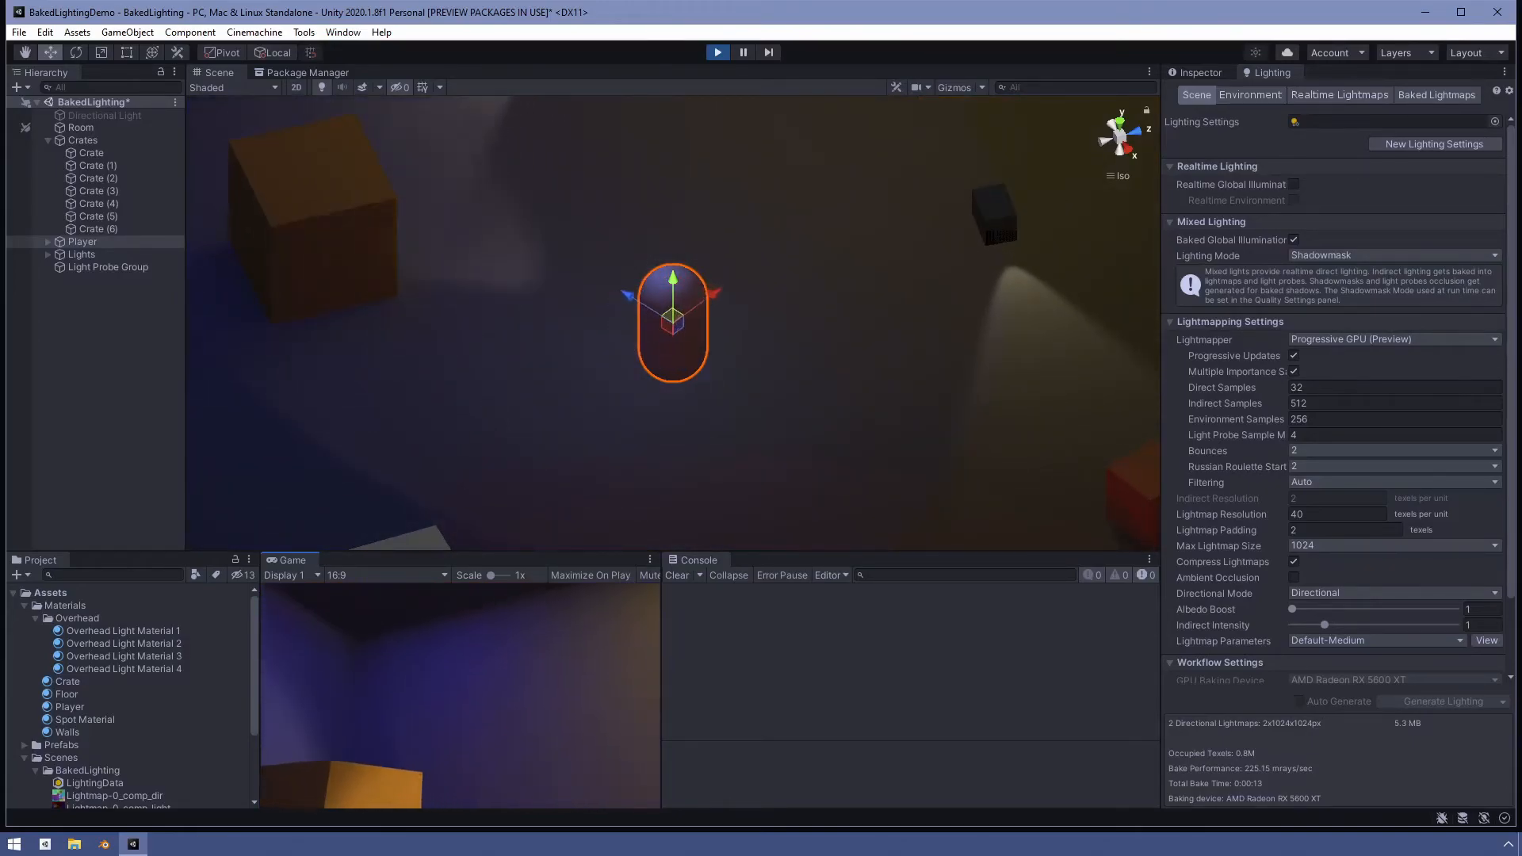
pyautogui.press('w')
pyautogui.press('d')
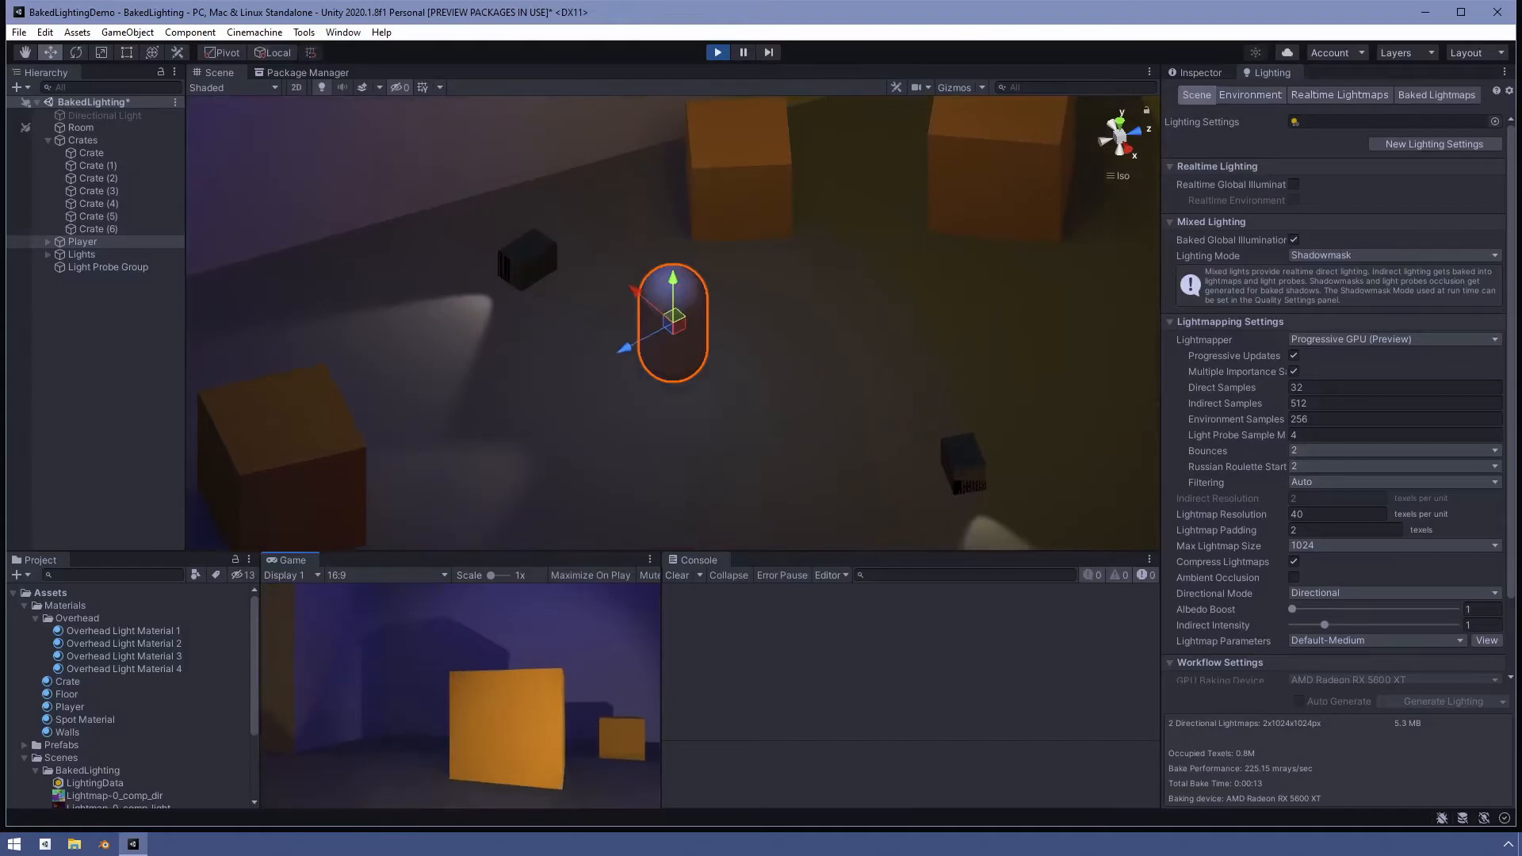
pyautogui.press('w')
pyautogui.press('Escape')
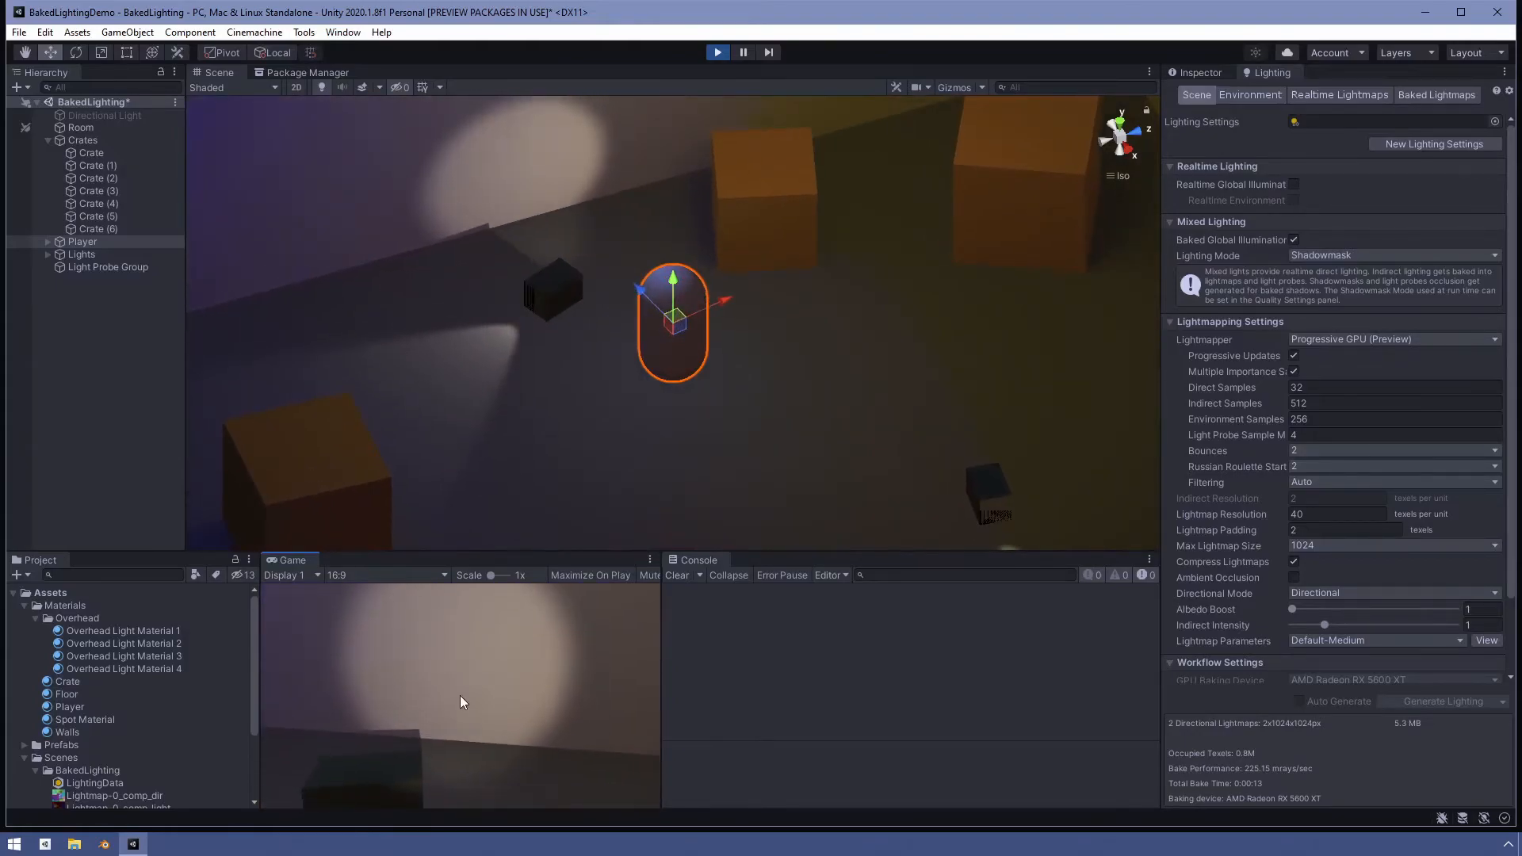
pyautogui.click(717, 55)
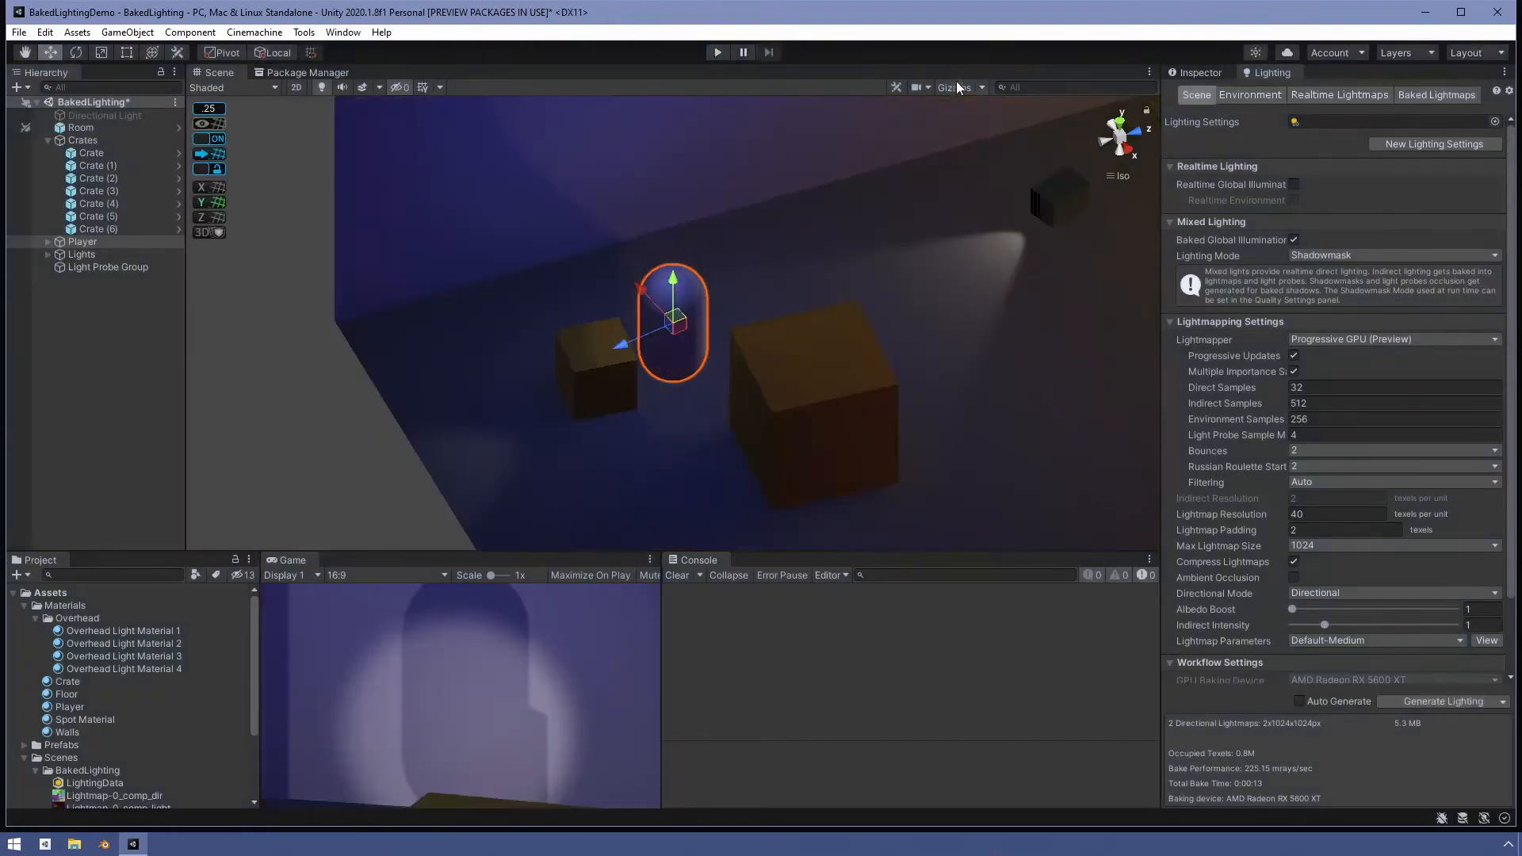
# - Zoom out and select the Light Probe Group to display its probe network across both rooms
pyautogui.scroll(-5, 856, 295)
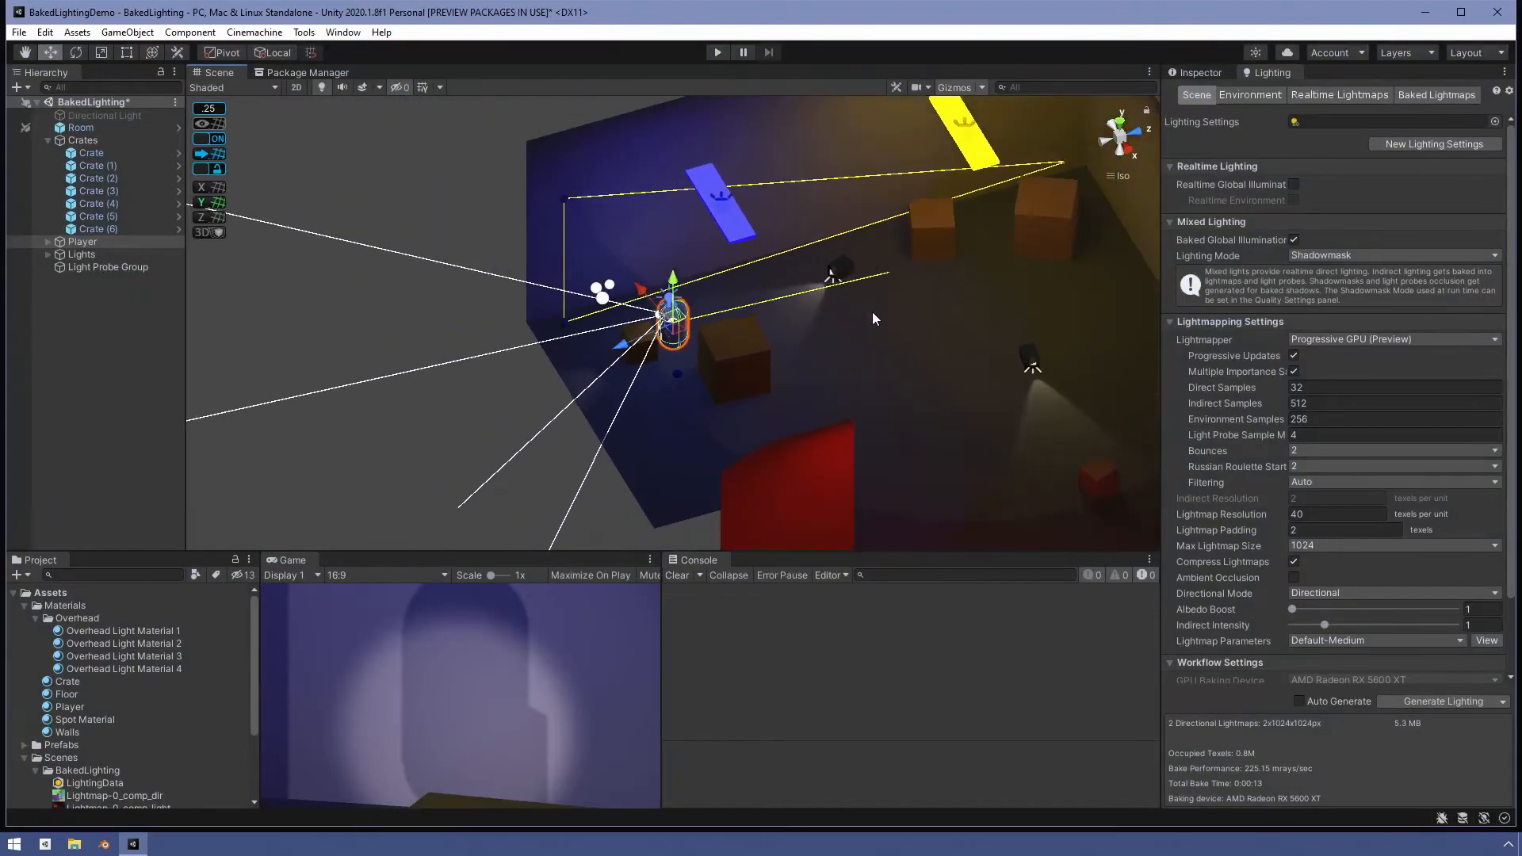
pyautogui.click(126, 267)
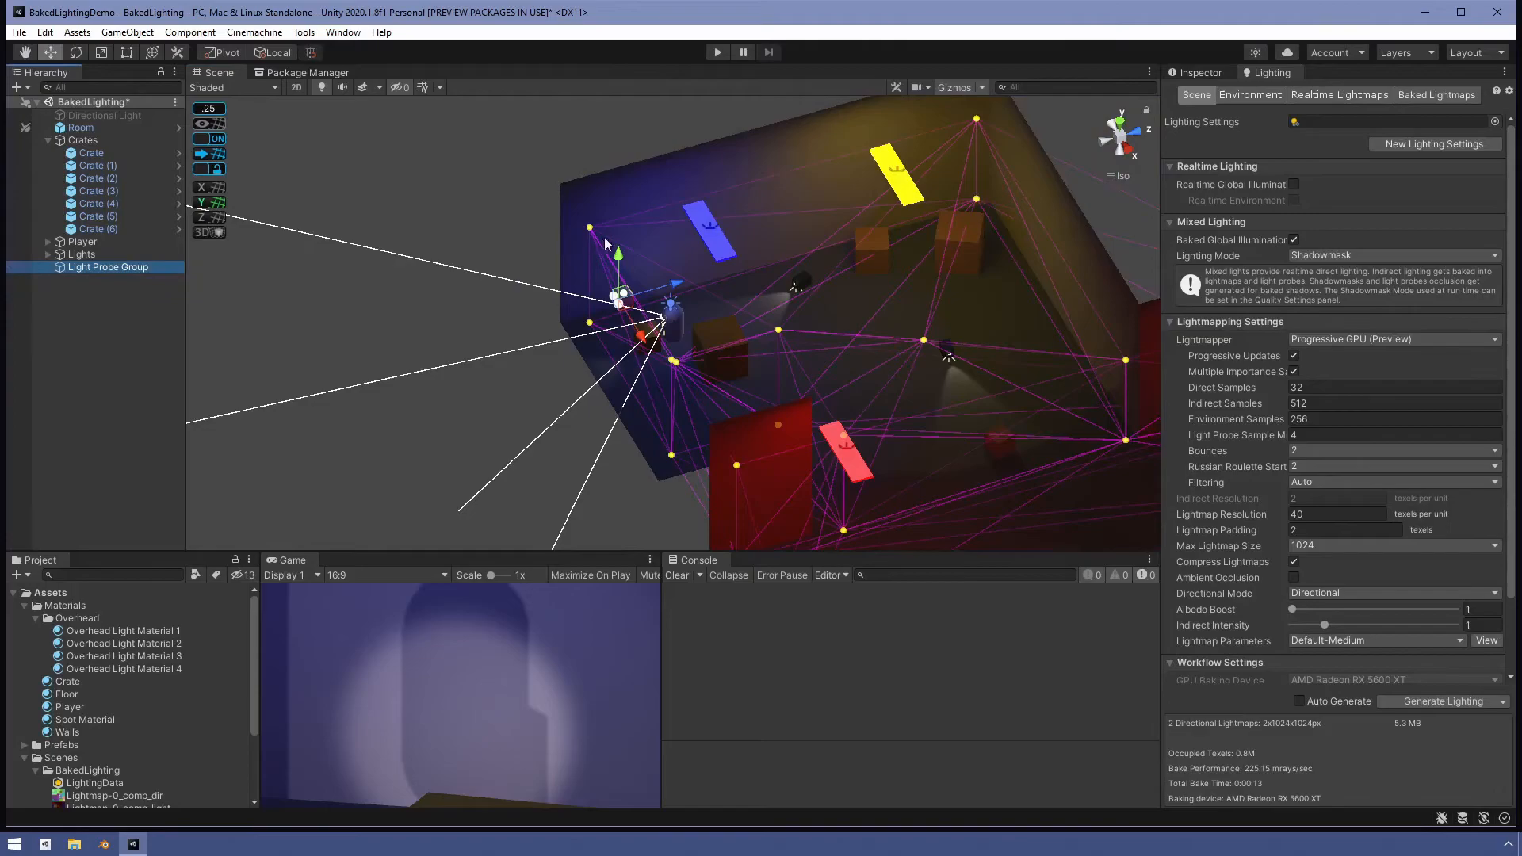
pyautogui.click(975, 119)
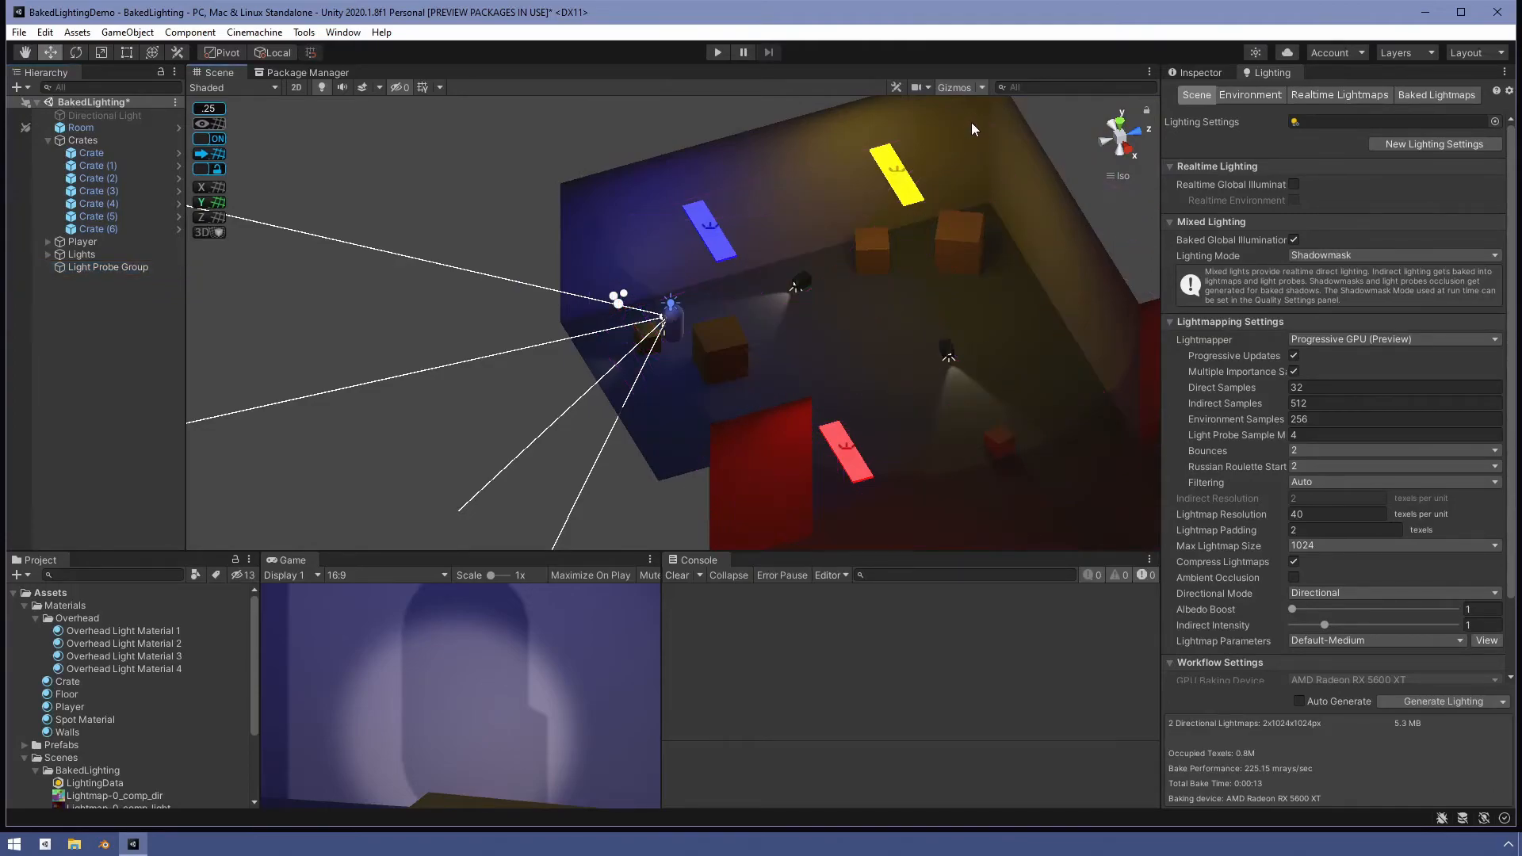
pyautogui.click(133, 266)
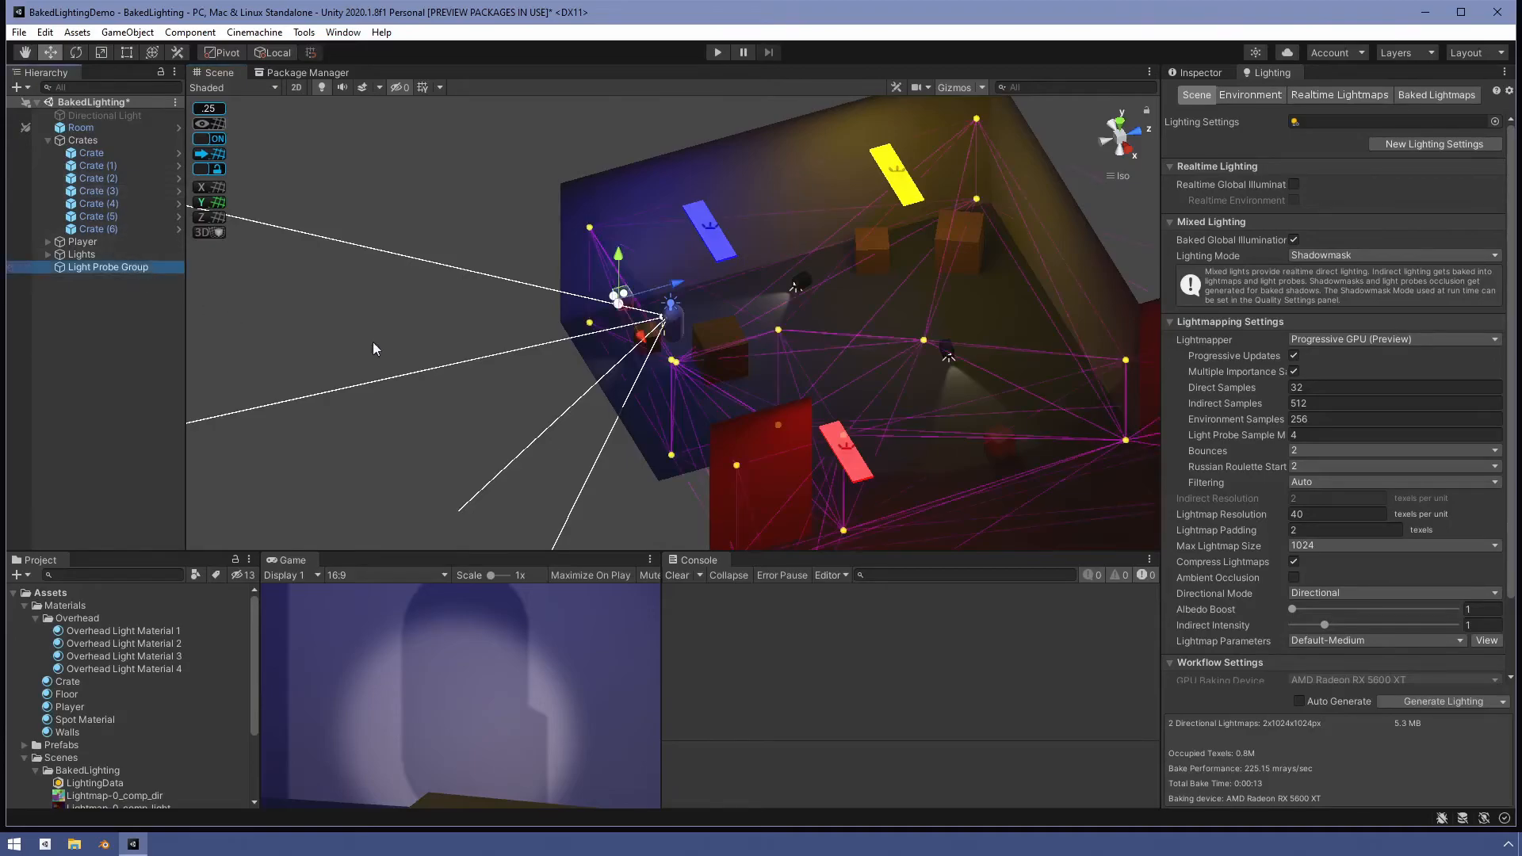
# - Open the Light Probe Group in the Inspector, enable Edit Light Probes, and select a probe with the Move tool
pyautogui.click(1198, 72)
pyautogui.click(1316, 235)
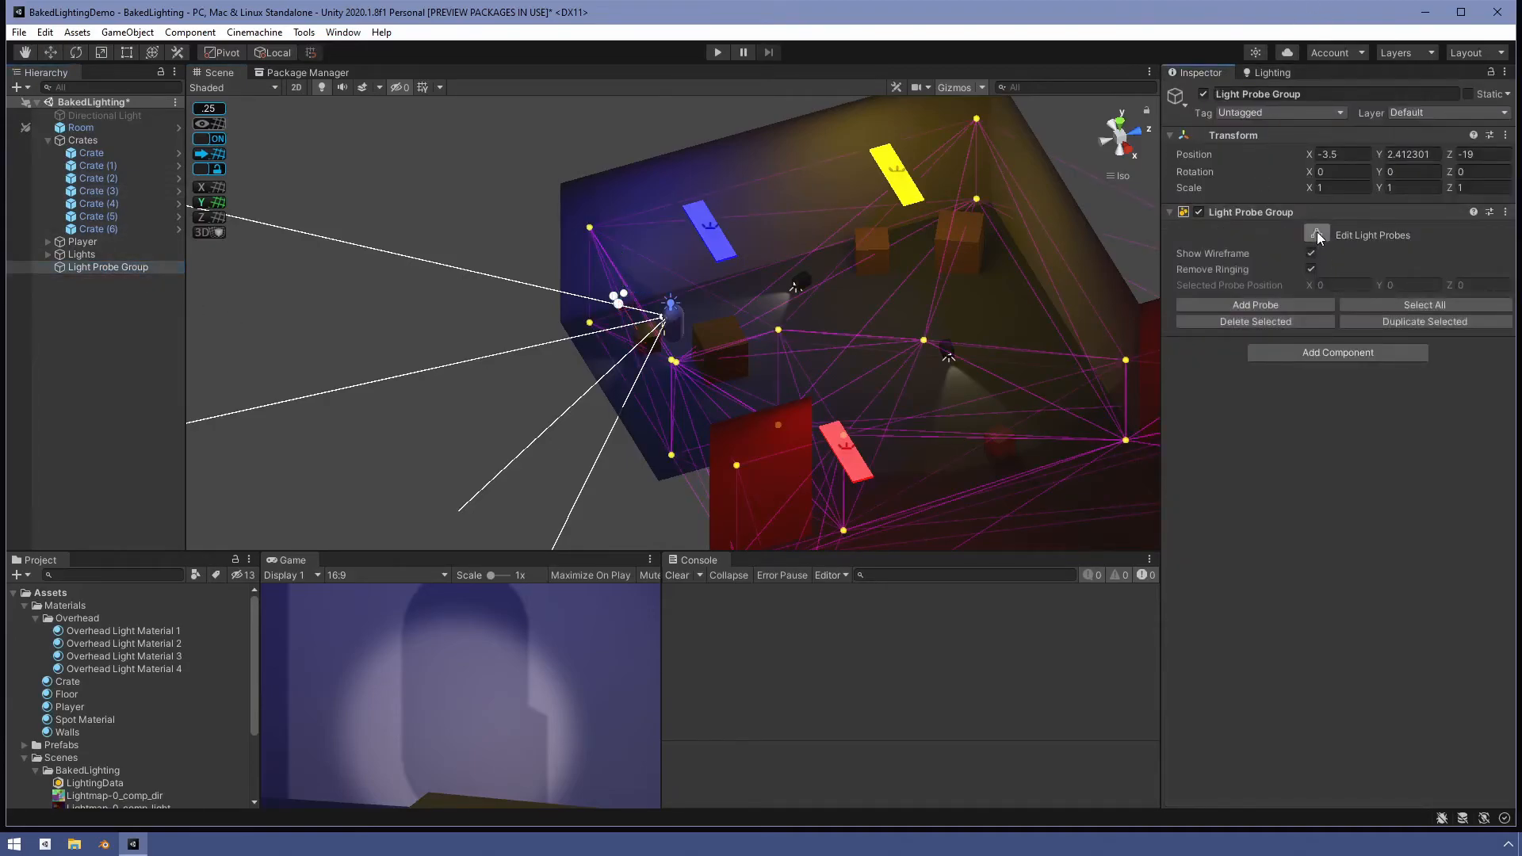
pyautogui.click(977, 118)
pyautogui.press('w')
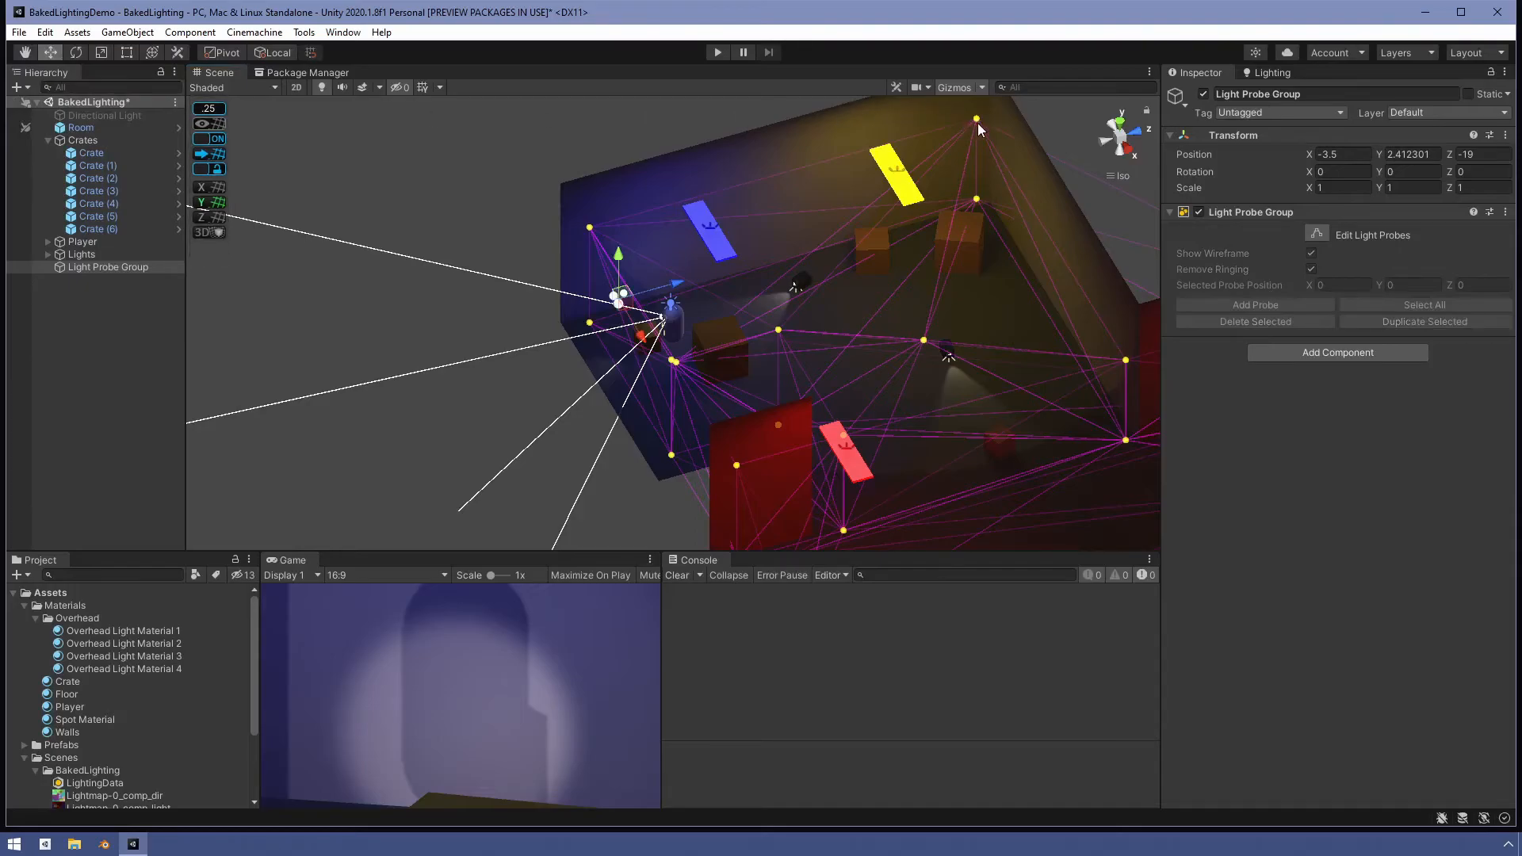
pyautogui.click(978, 118)
pyautogui.click(156, 265)
pyautogui.click(1318, 231)
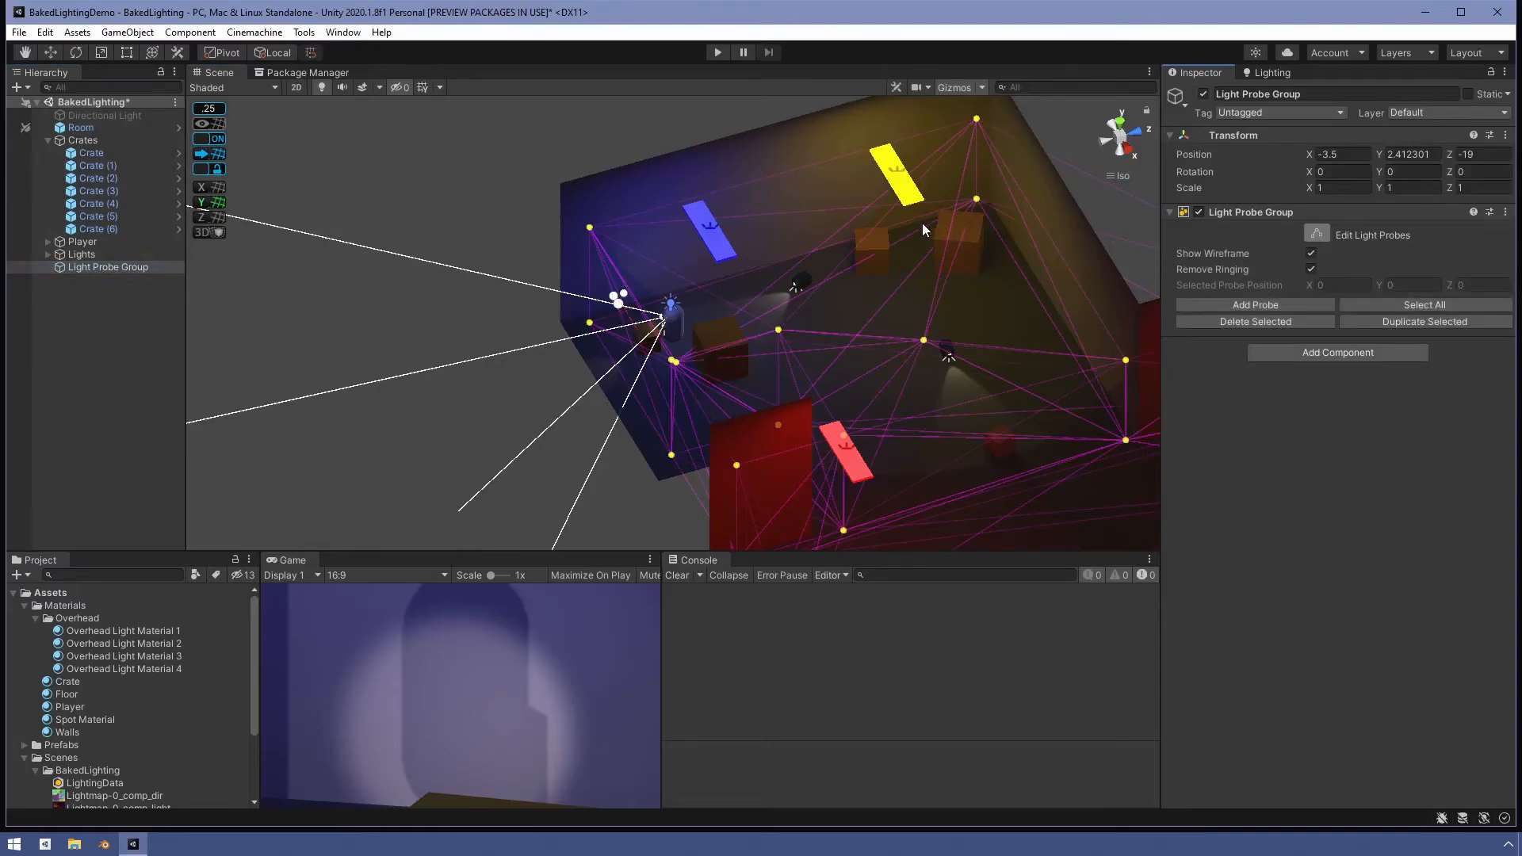
# - Select a probe near the yellow light in the far room and reposition it, then deselect
pyautogui.scroll(-5, 919, 228)
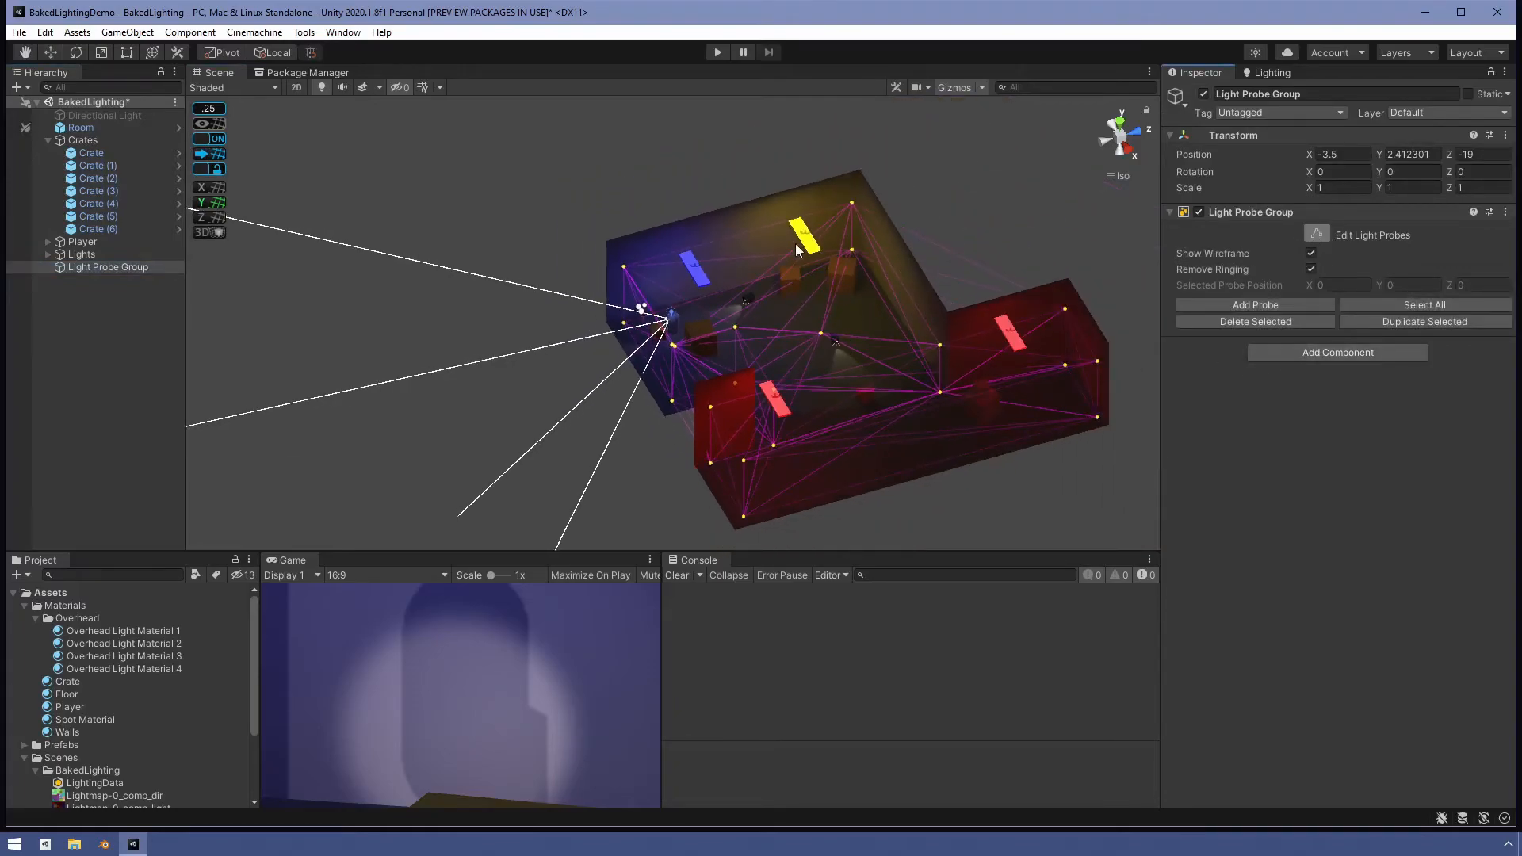
pyautogui.moveTo(876, 211)
pyautogui.mouseDown()
pyautogui.moveTo(893, 183)
pyautogui.moveTo(848, 199)
pyautogui.mouseUp()
pyautogui.moveTo(814, 265); pyautogui.dragTo(830, 286)
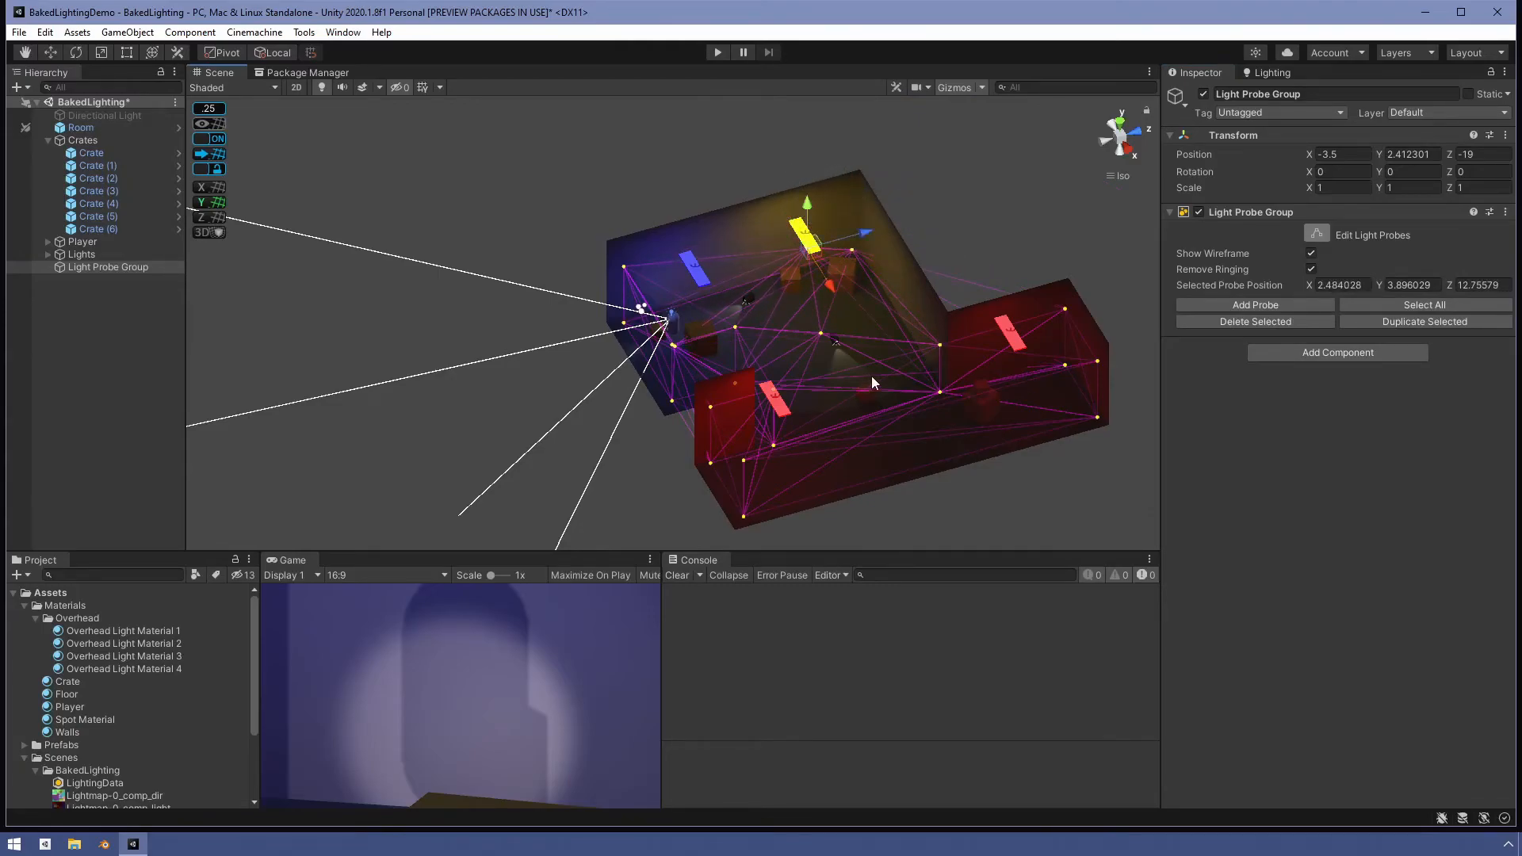
pyautogui.keyDown('alt'); pyautogui.moveTo(892, 430); pyautogui.dragTo(580, 354); pyautogui.keyUp('alt')
pyautogui.click(624, 260)
# - Regenerate the baked lighting from the Lighting window
pyautogui.click(1276, 74)
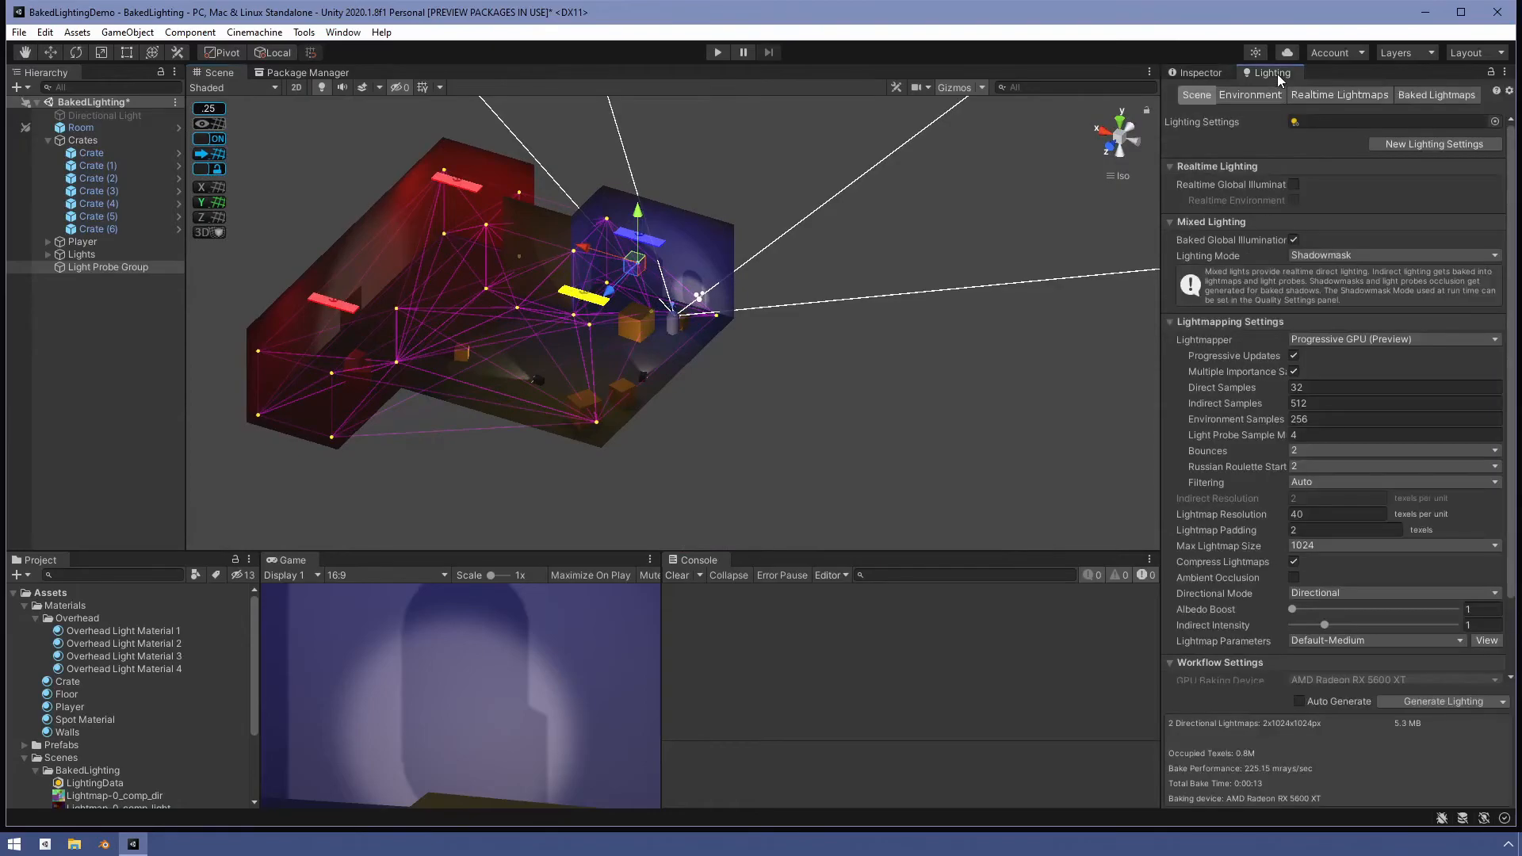
pyautogui.click(1423, 701)
# - Re-enter probe editing, duplicate a corner probe of the red room, and move the copy downward
pyautogui.keyDown('alt'); pyautogui.moveTo(766, 394); pyautogui.dragTo(959, 388); pyautogui.keyUp('alt')
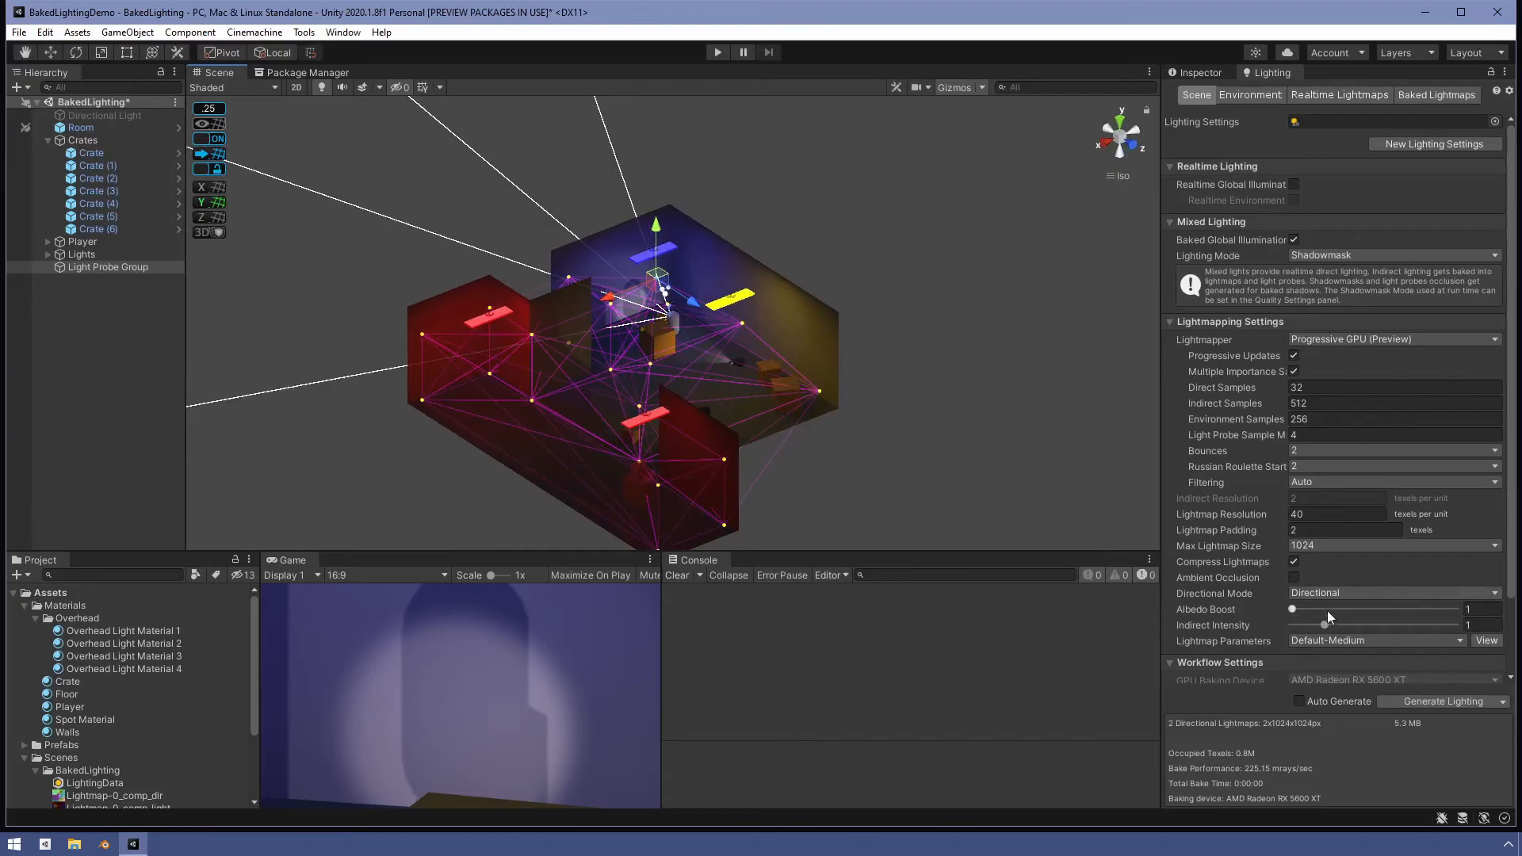
pyautogui.keyDown('alt'); pyautogui.moveTo(727, 342); pyautogui.dragTo(664, 342); pyautogui.keyUp('alt')
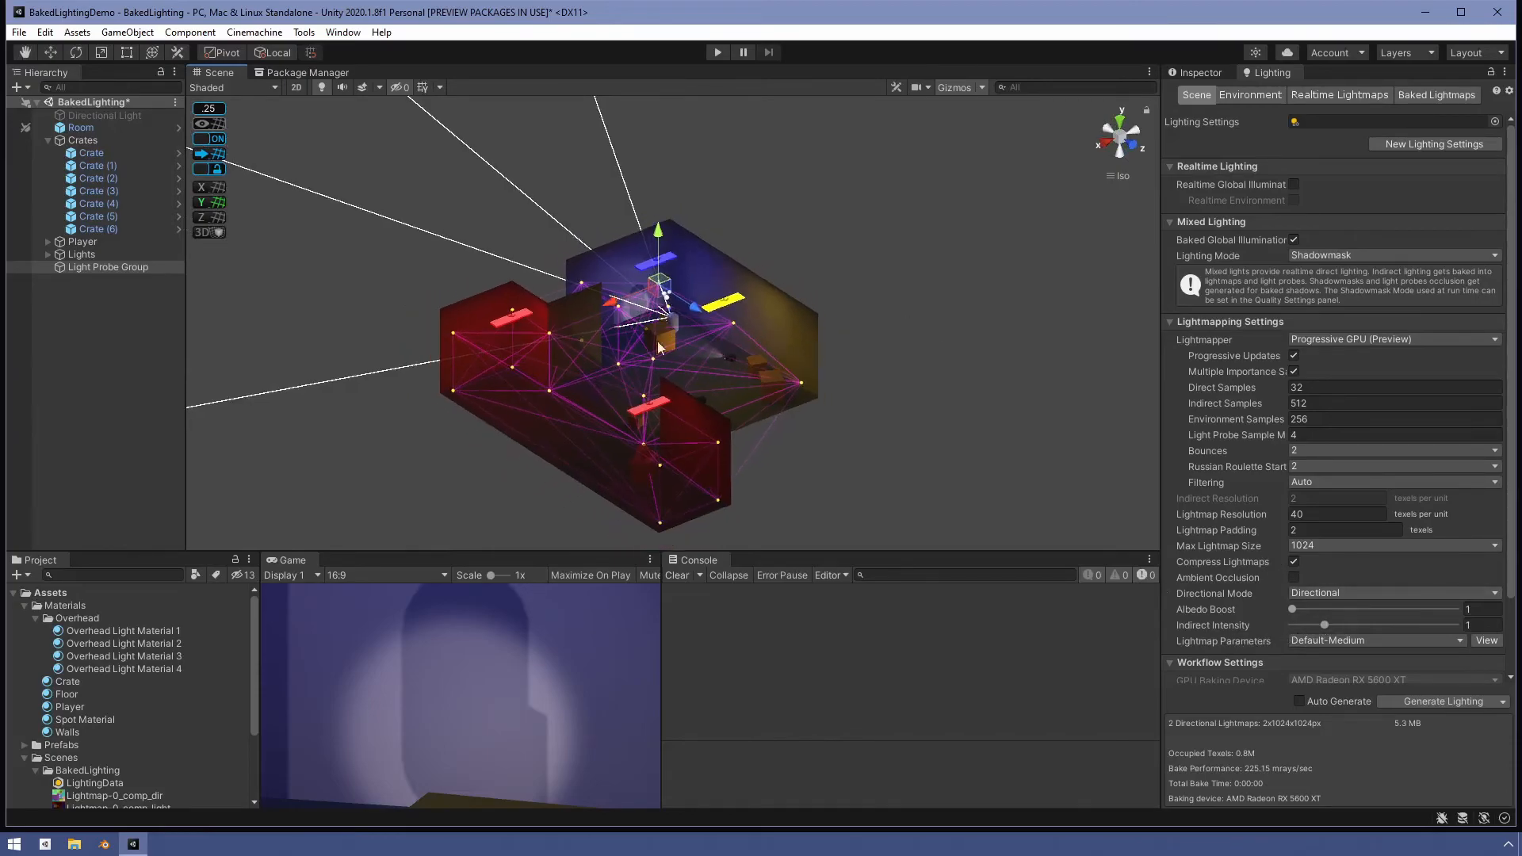
pyautogui.scroll(5, 711, 378)
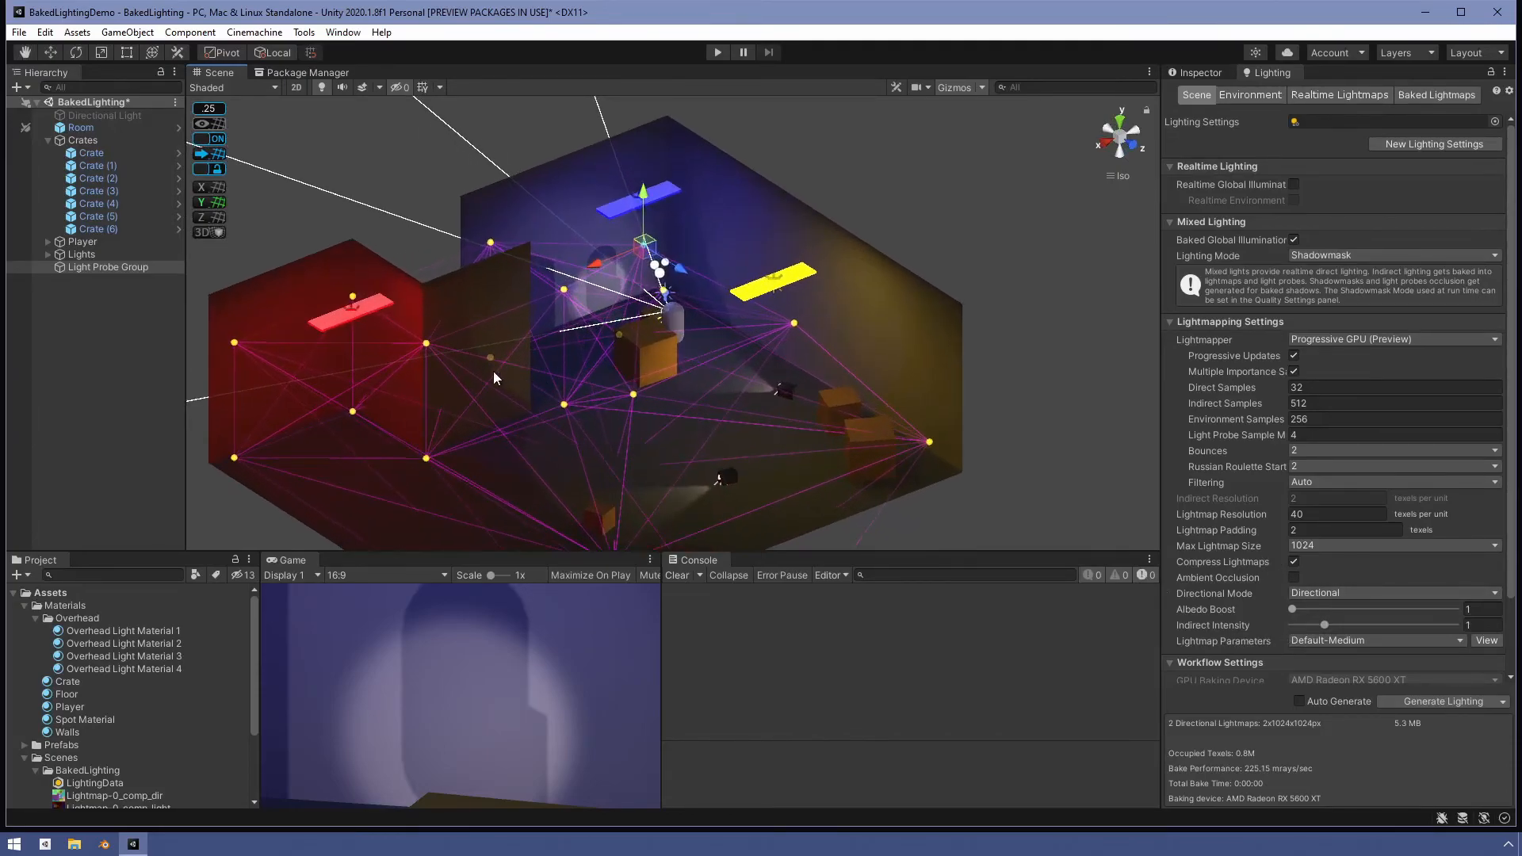
pyautogui.keyDown('alt'); pyautogui.moveTo(442, 343); pyautogui.dragTo(299, 492); pyautogui.keyUp('alt')
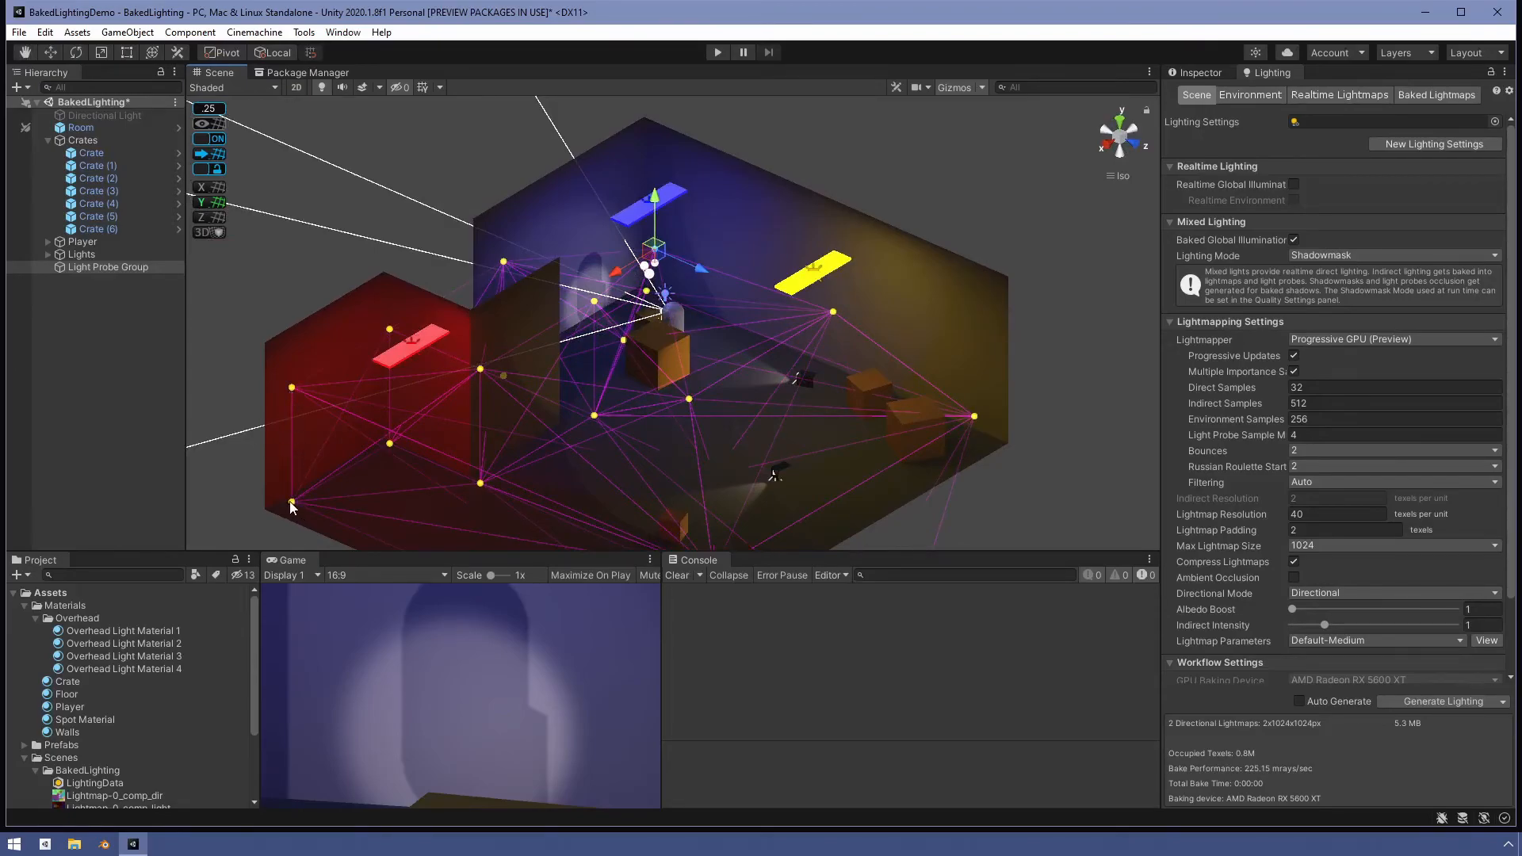
pyautogui.click(125, 266)
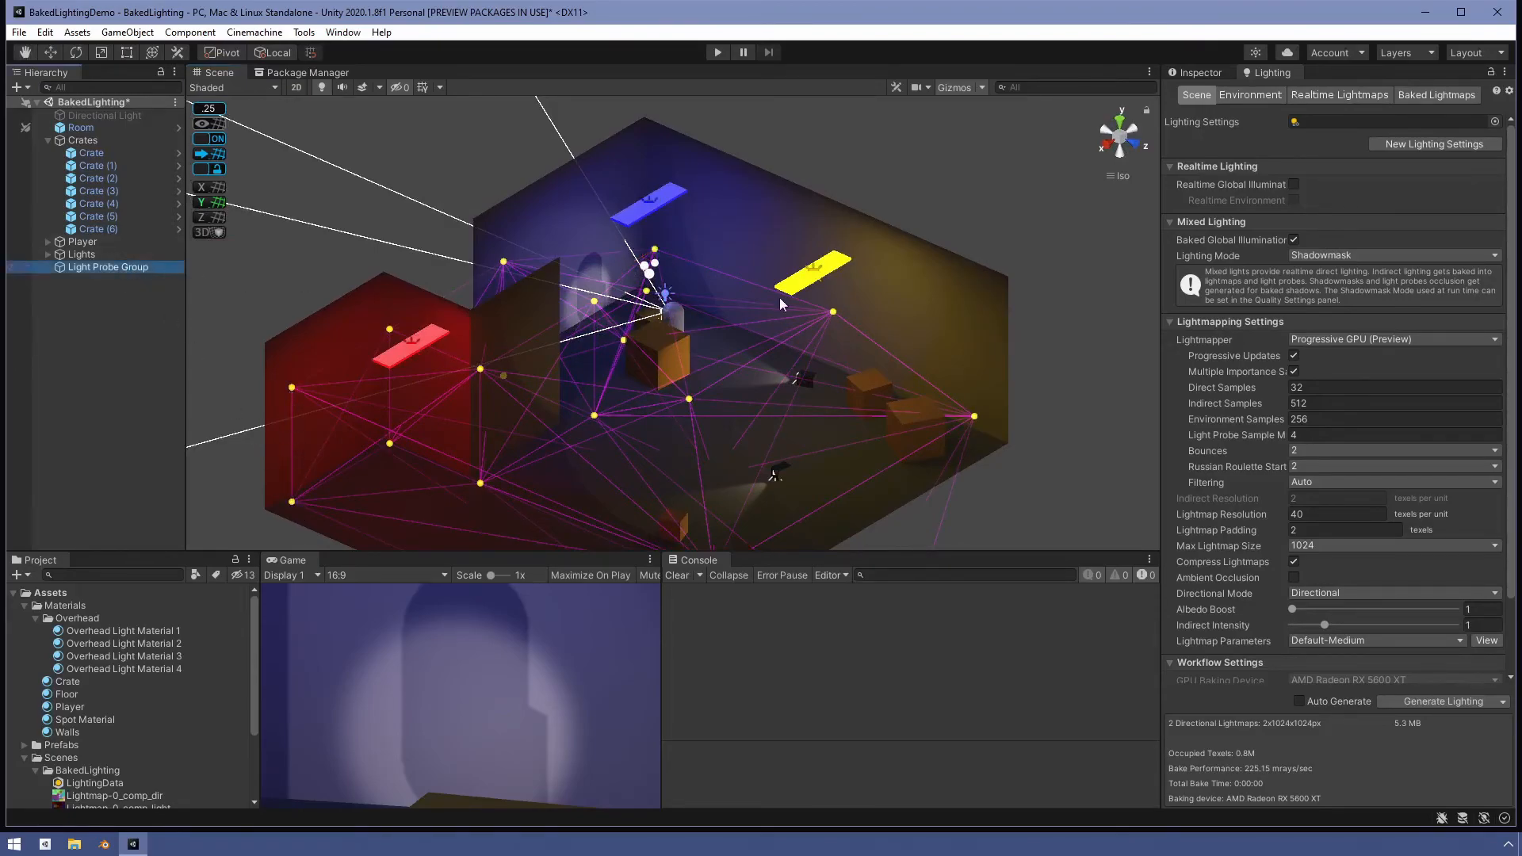
pyautogui.click(1198, 74)
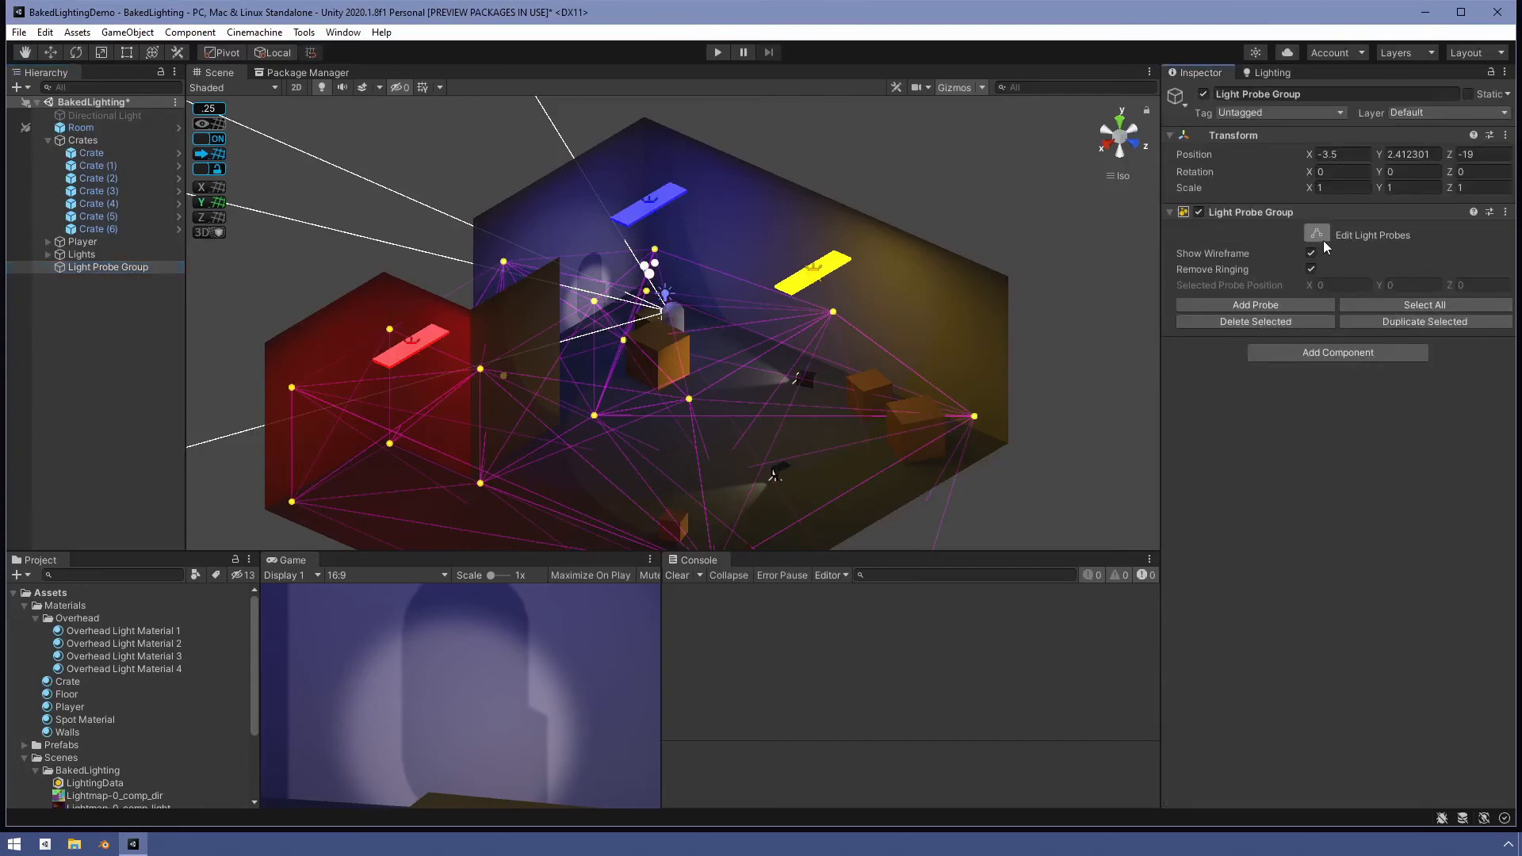
pyautogui.click(305, 521)
pyautogui.click(1319, 323)
pyautogui.click(292, 386)
pyautogui.moveTo(292, 341); pyautogui.dragTo(286, 426)
# - Select a probe at the red room's outer corner and lower it slightly
pyautogui.scroll(-2, 429, 455)
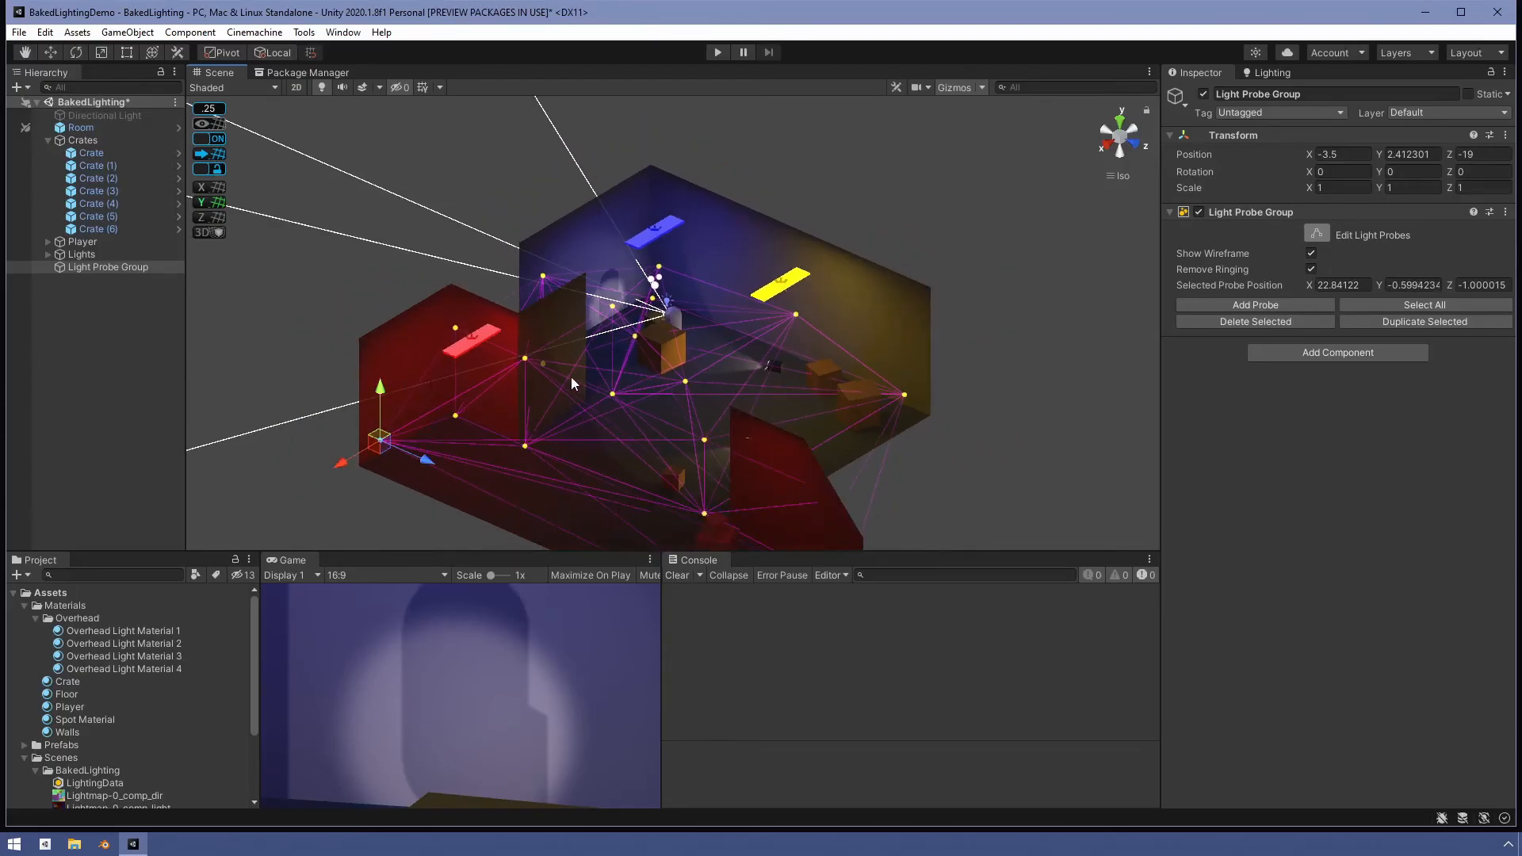
pyautogui.keyDown('alt'); pyautogui.moveTo(474, 388); pyautogui.dragTo(240, 346); pyautogui.keyUp('alt')
pyautogui.click(506, 386)
pyautogui.click(297, 324)
pyautogui.moveTo(298, 279); pyautogui.dragTo(294, 286)
pyautogui.keyDown('alt'); pyautogui.moveTo(546, 399); pyautogui.dragTo(696, 486); pyautogui.keyUp('alt')
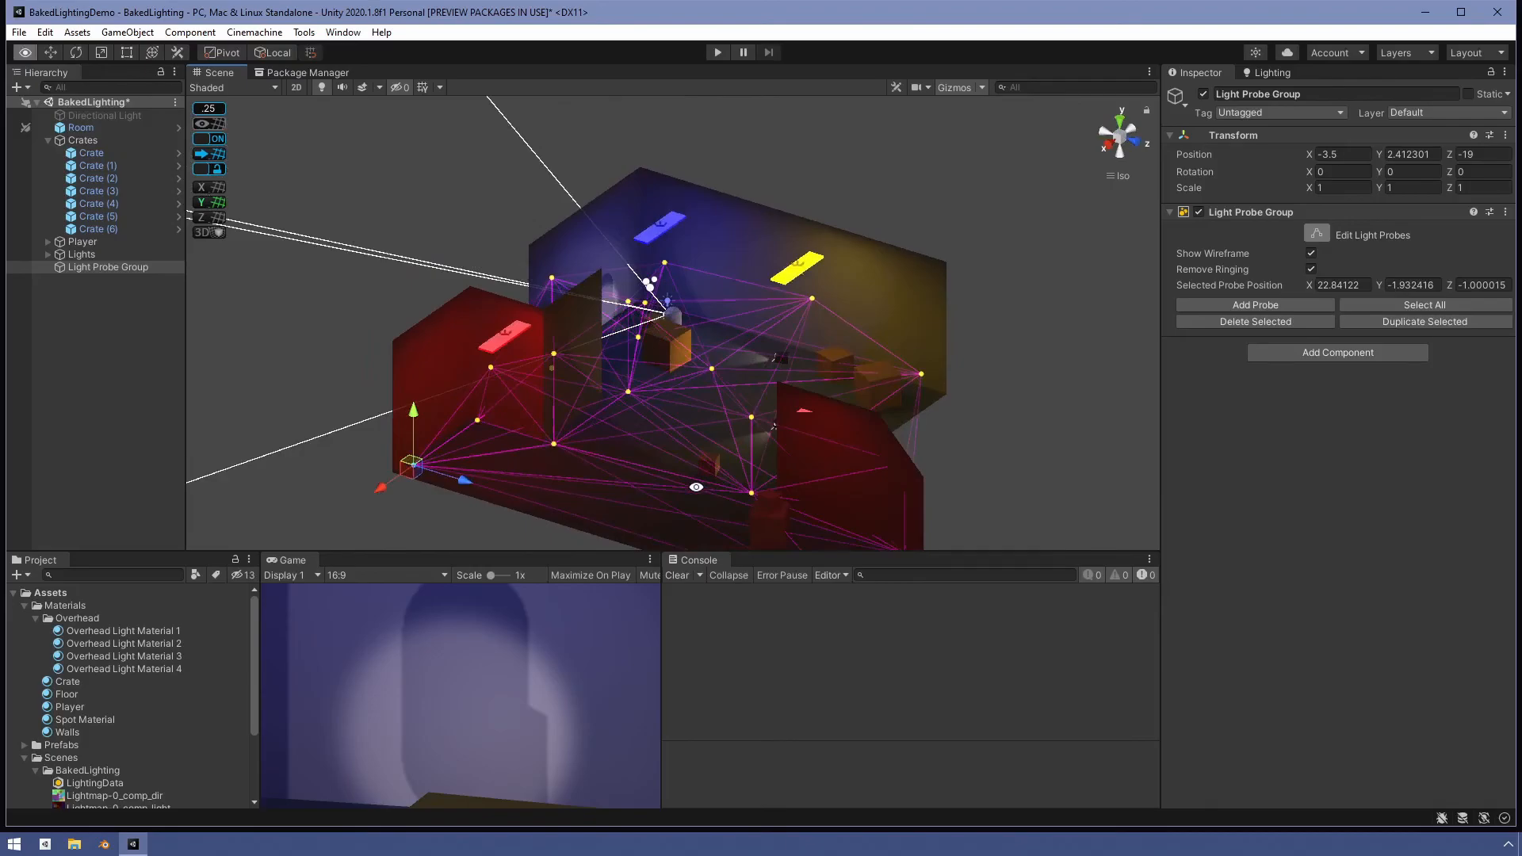